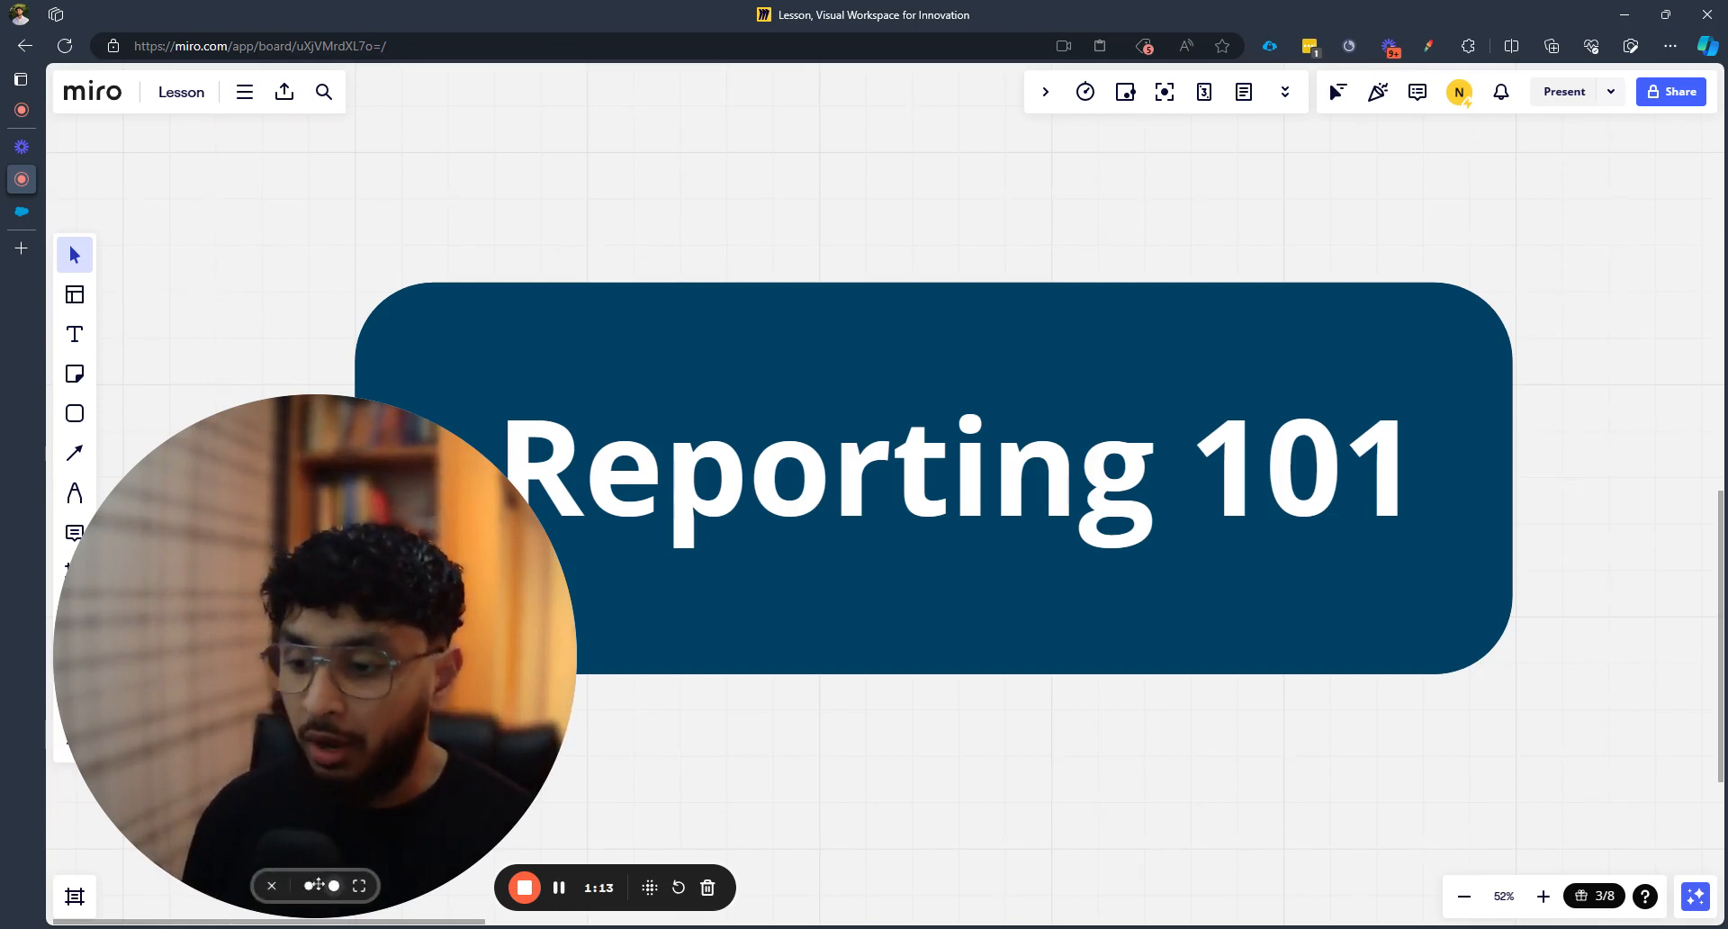
Scroll the Miro lesson board right, past the Reporting 101 title, until the Lead card appears
left_click(309, 887)
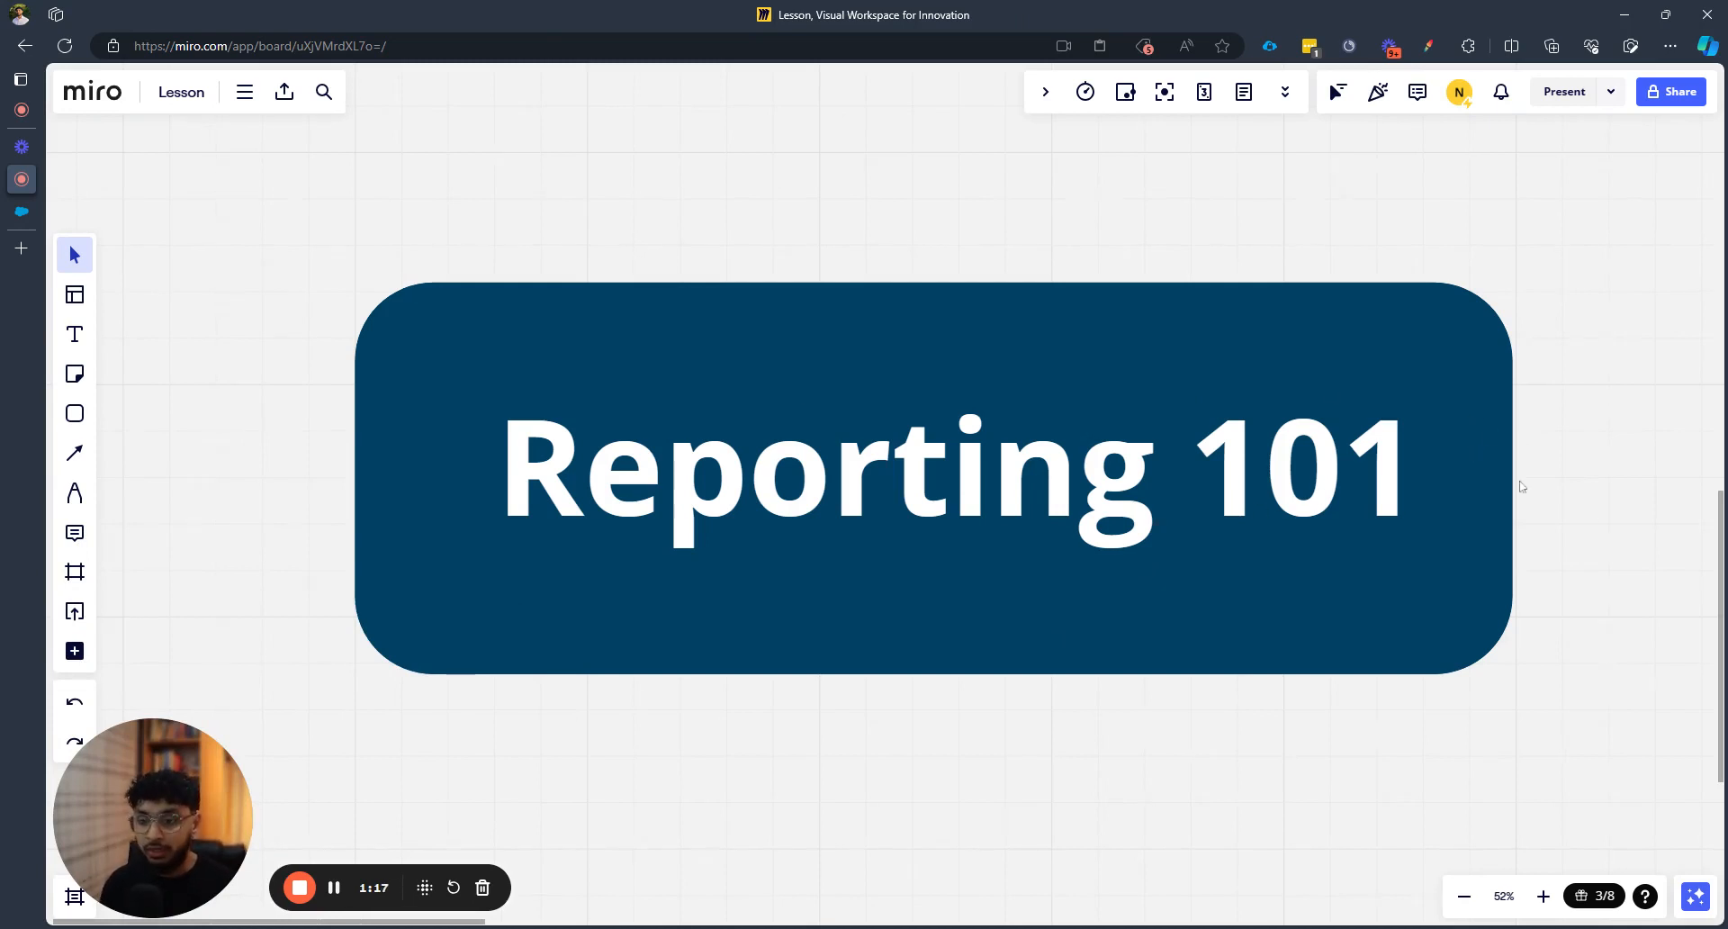
scroll(1493, 466, "right", 10)
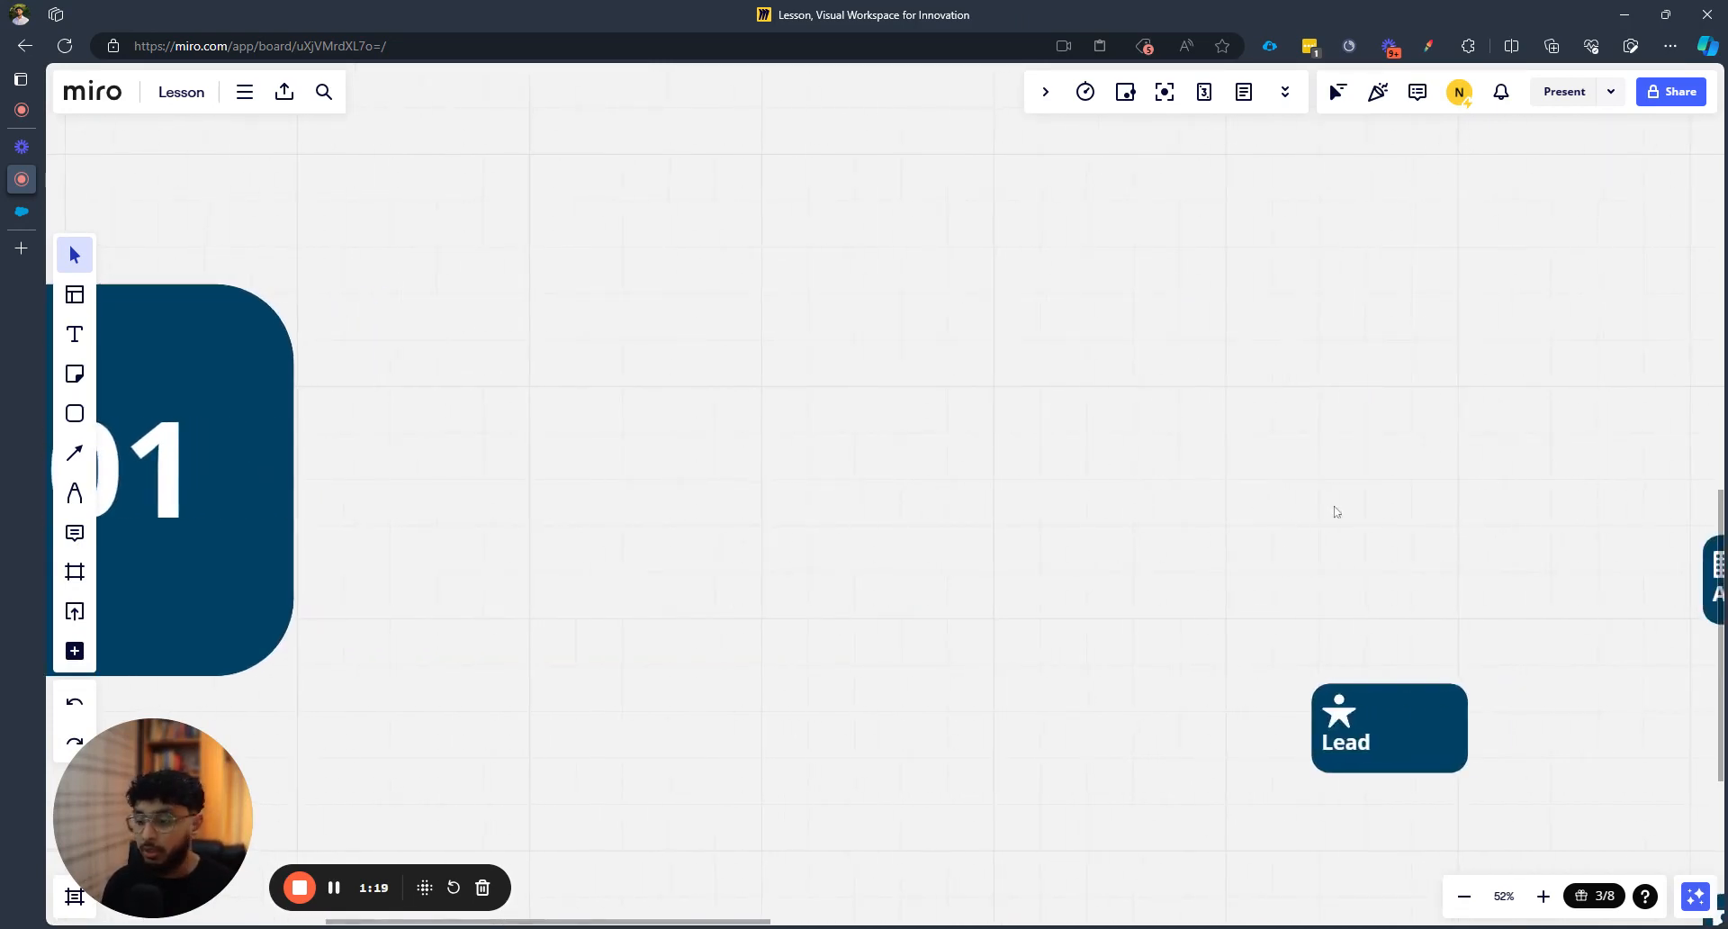
Pan the Miro canvas to centre the Lead, Account, Opportunity, Contact and Contact Role diagram
left_click_drag(1336, 509, 465, 248)
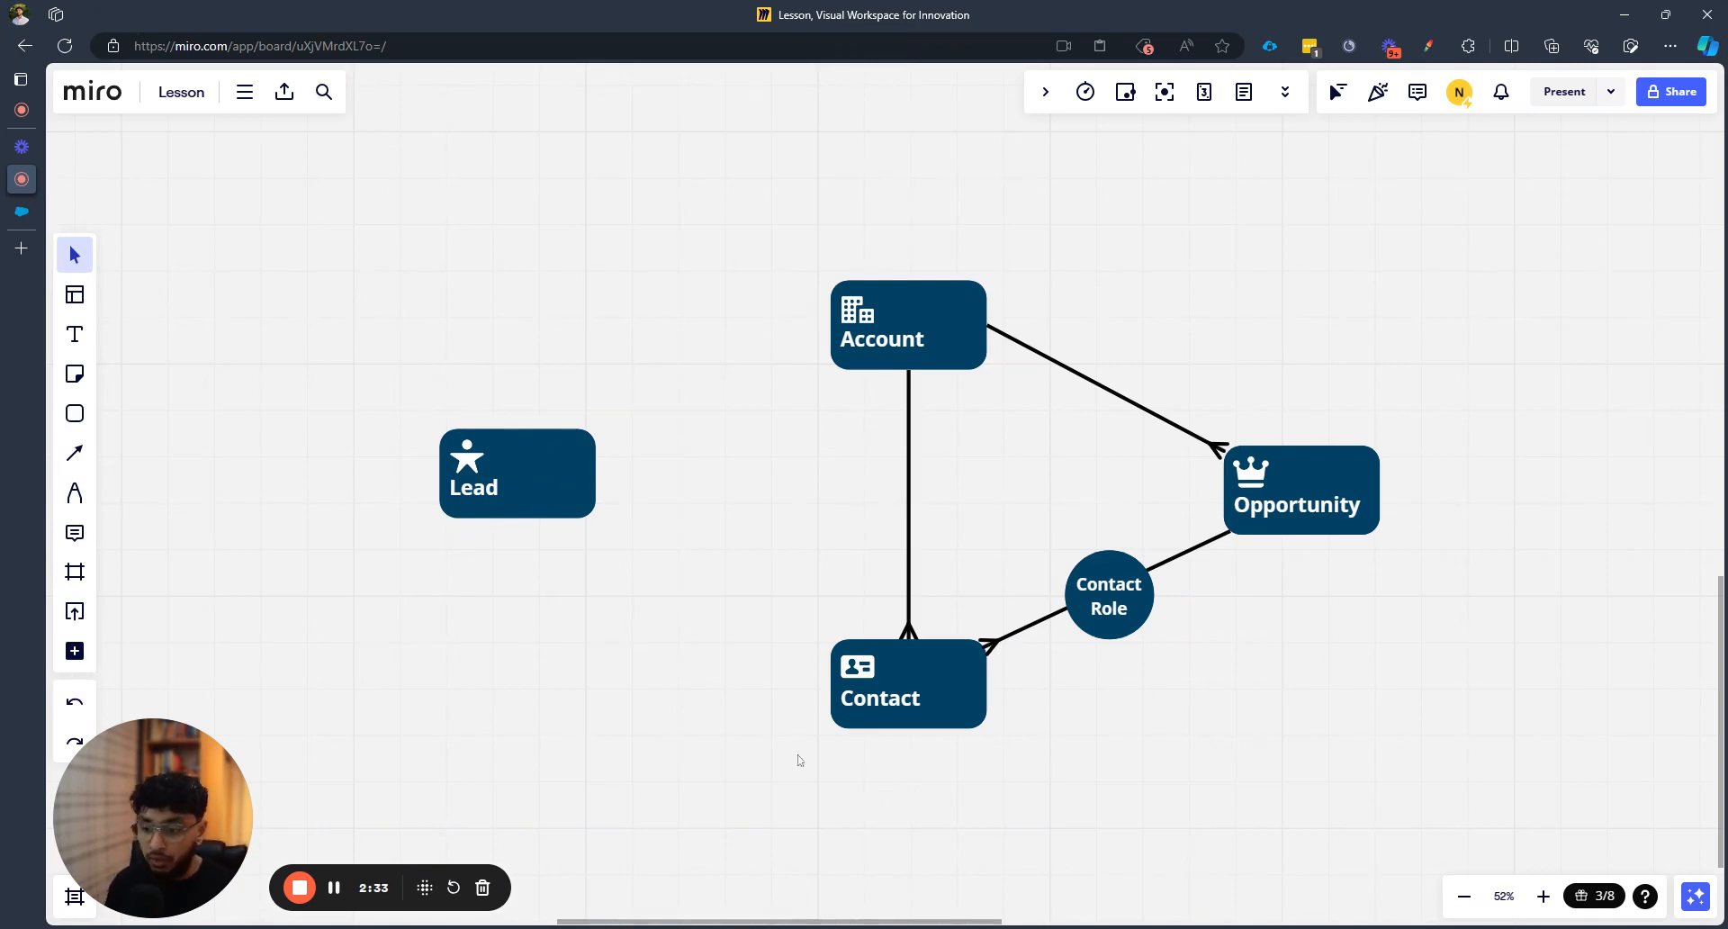
scroll(940, 533, "up", 5)
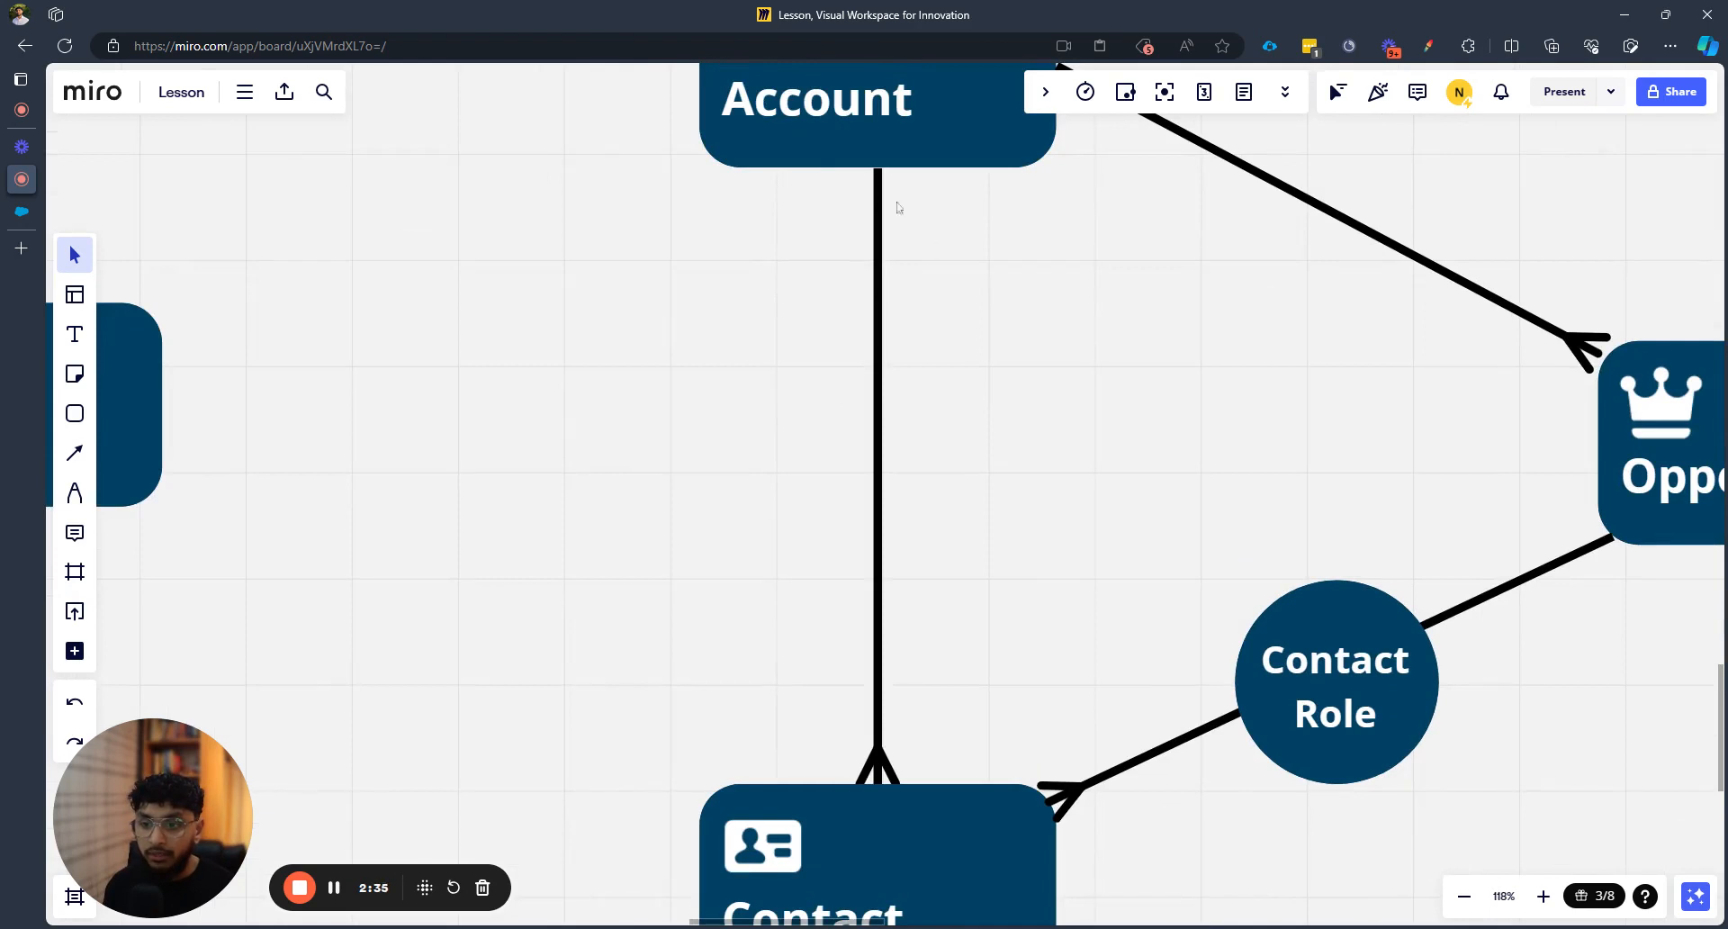
scroll(941, 618, "down", 4)
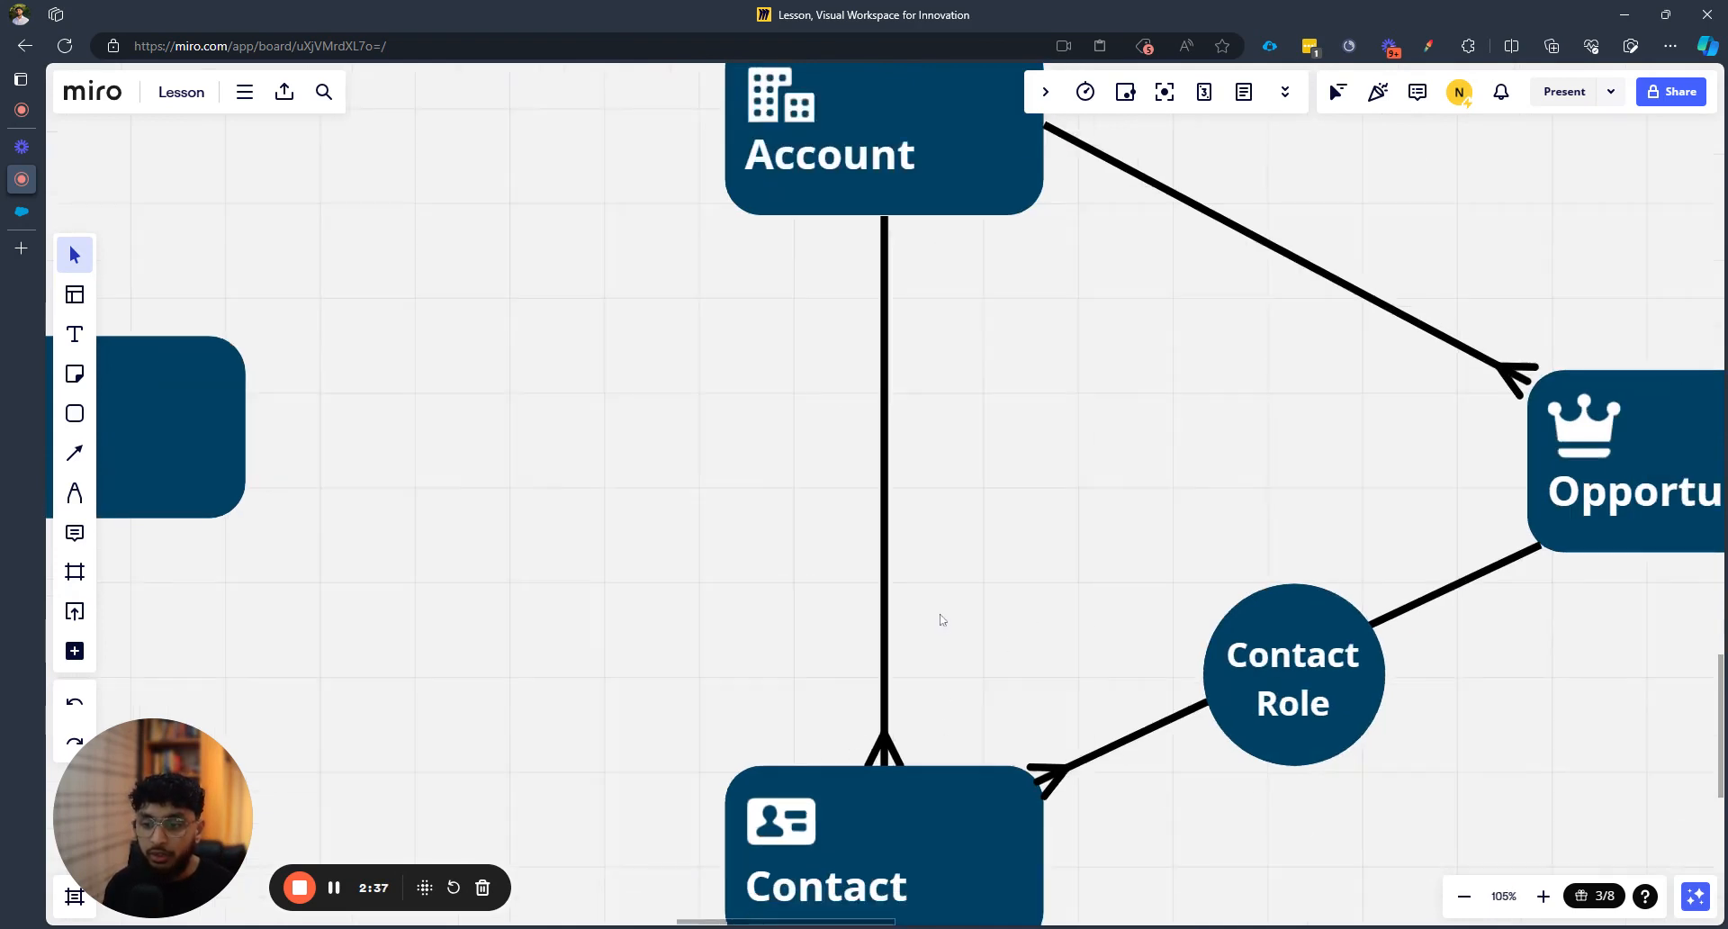
left_click_drag(1147, 534, 972, 532)
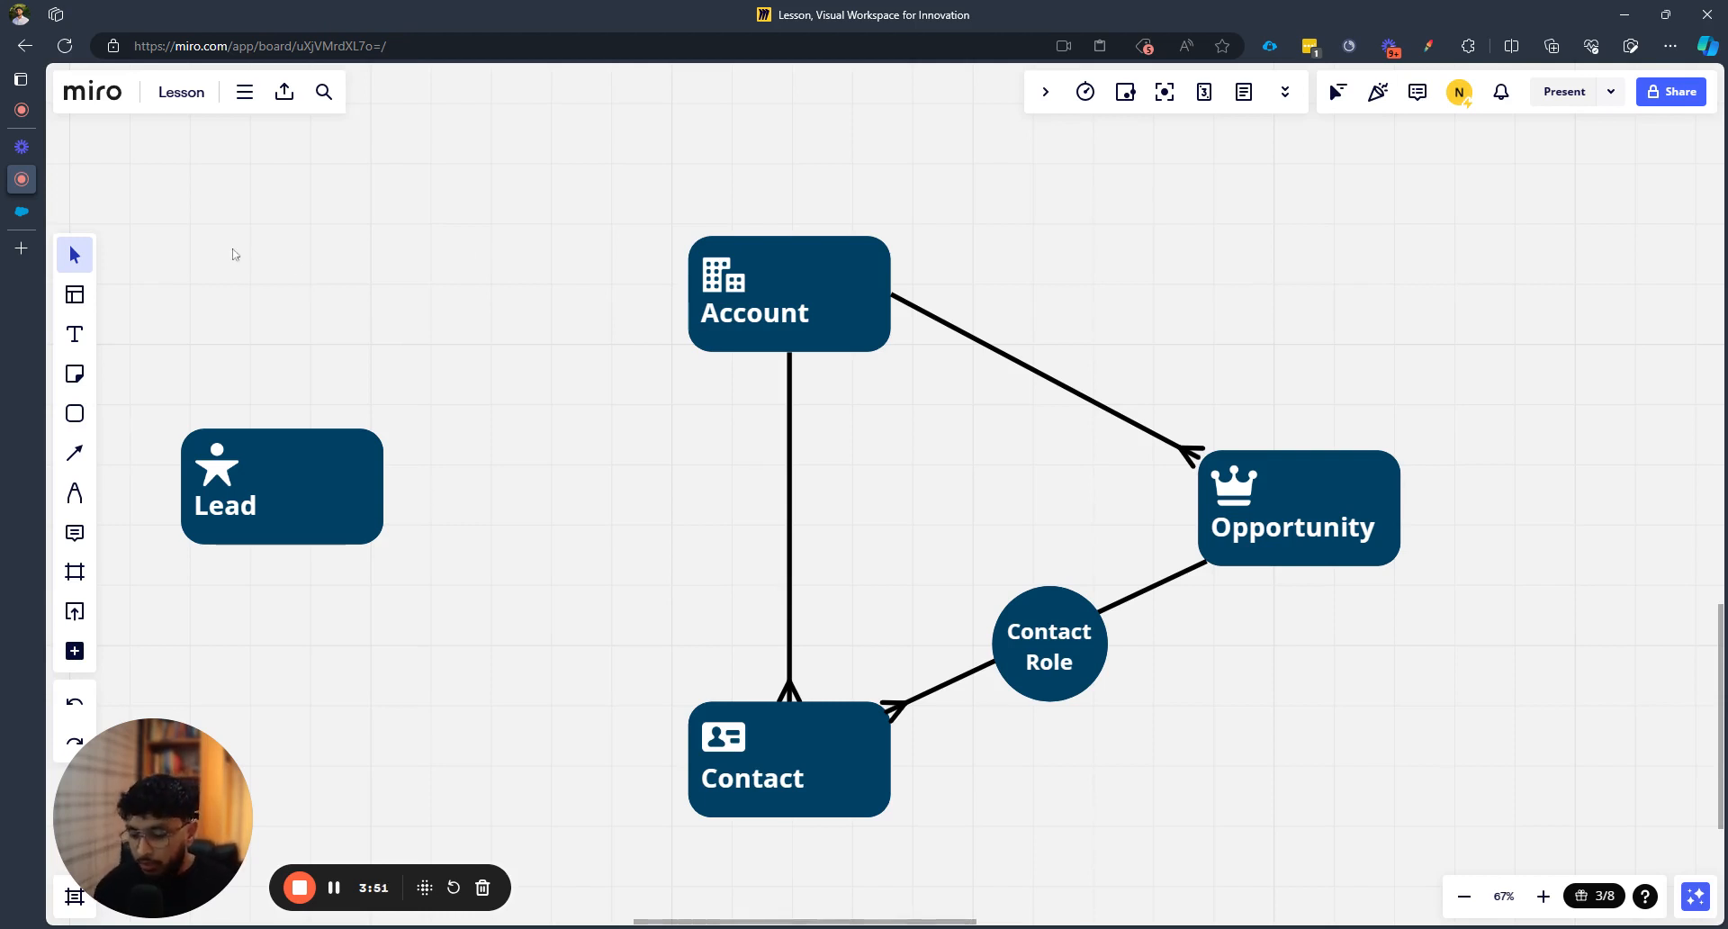
Back in Salesforce, dismiss the Save Report prompt for the New Leads Report and go Home
left_click(38, 217)
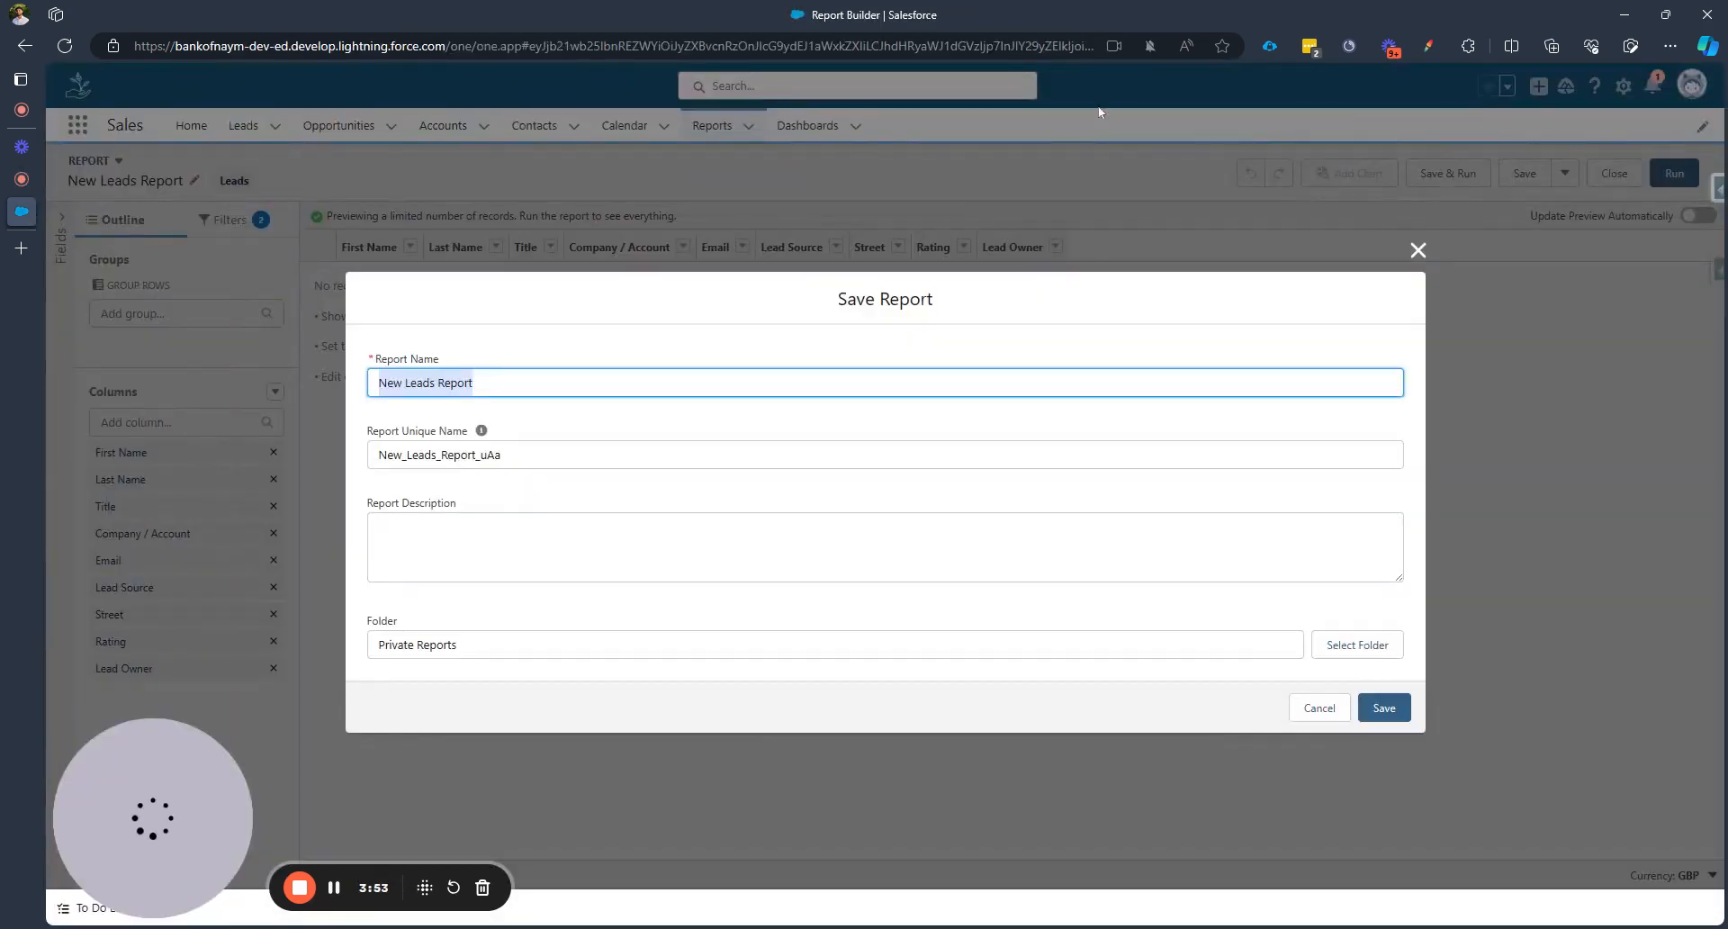
left_click(1418, 251)
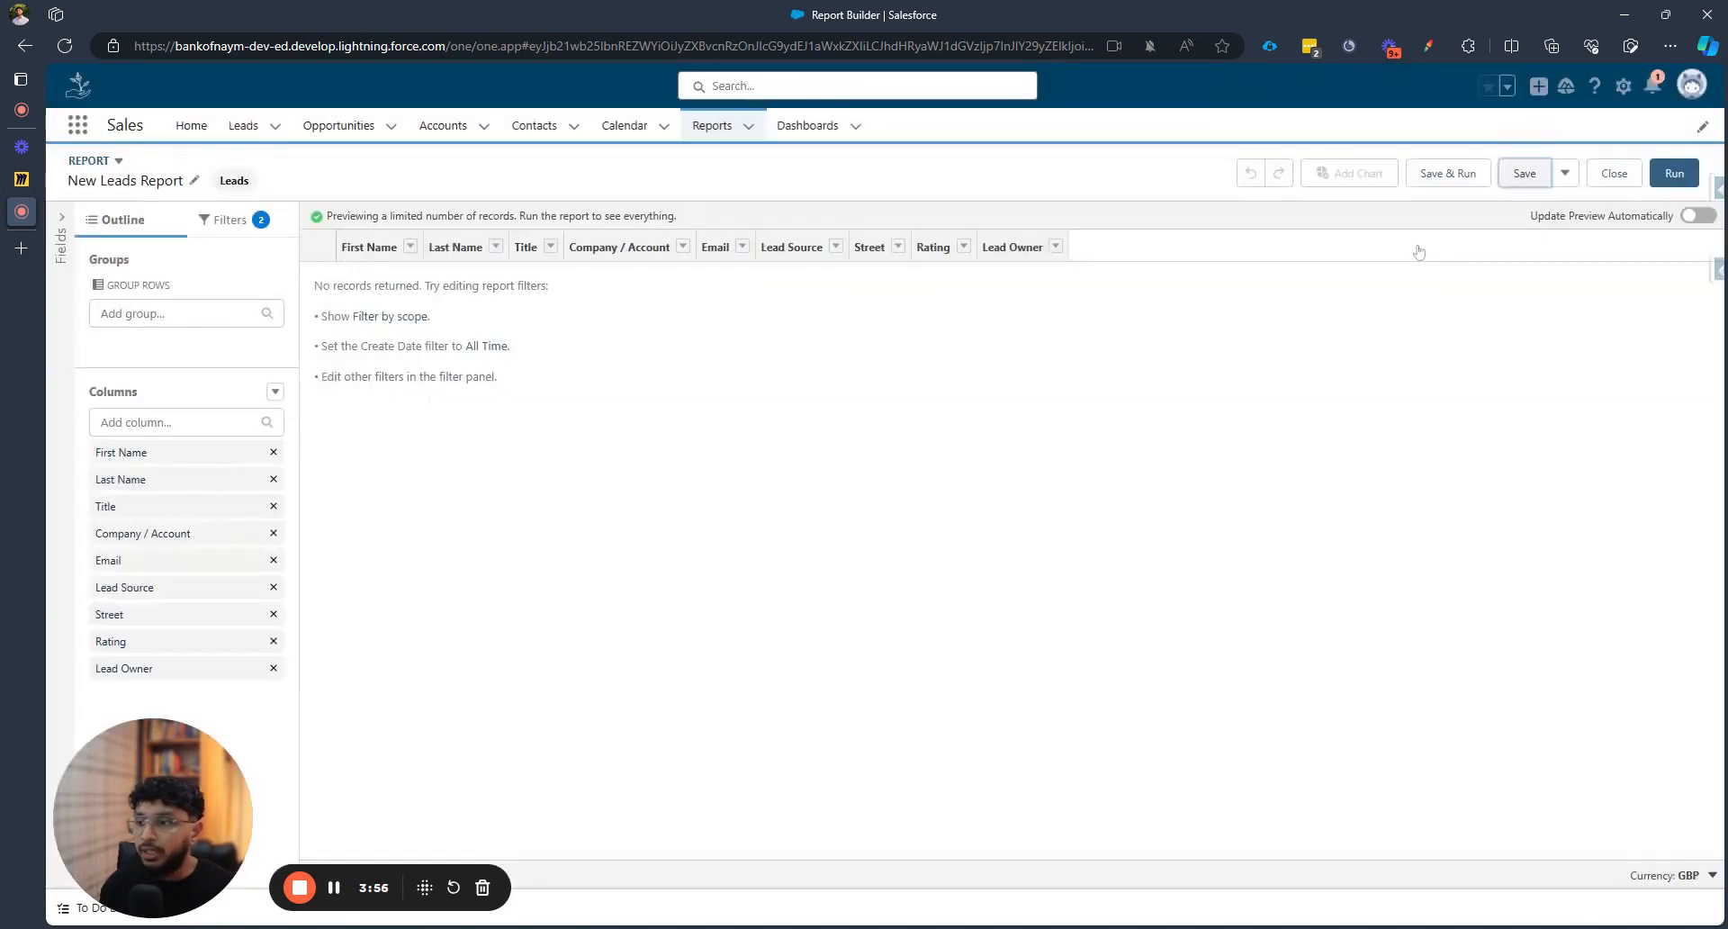
left_click(191, 130)
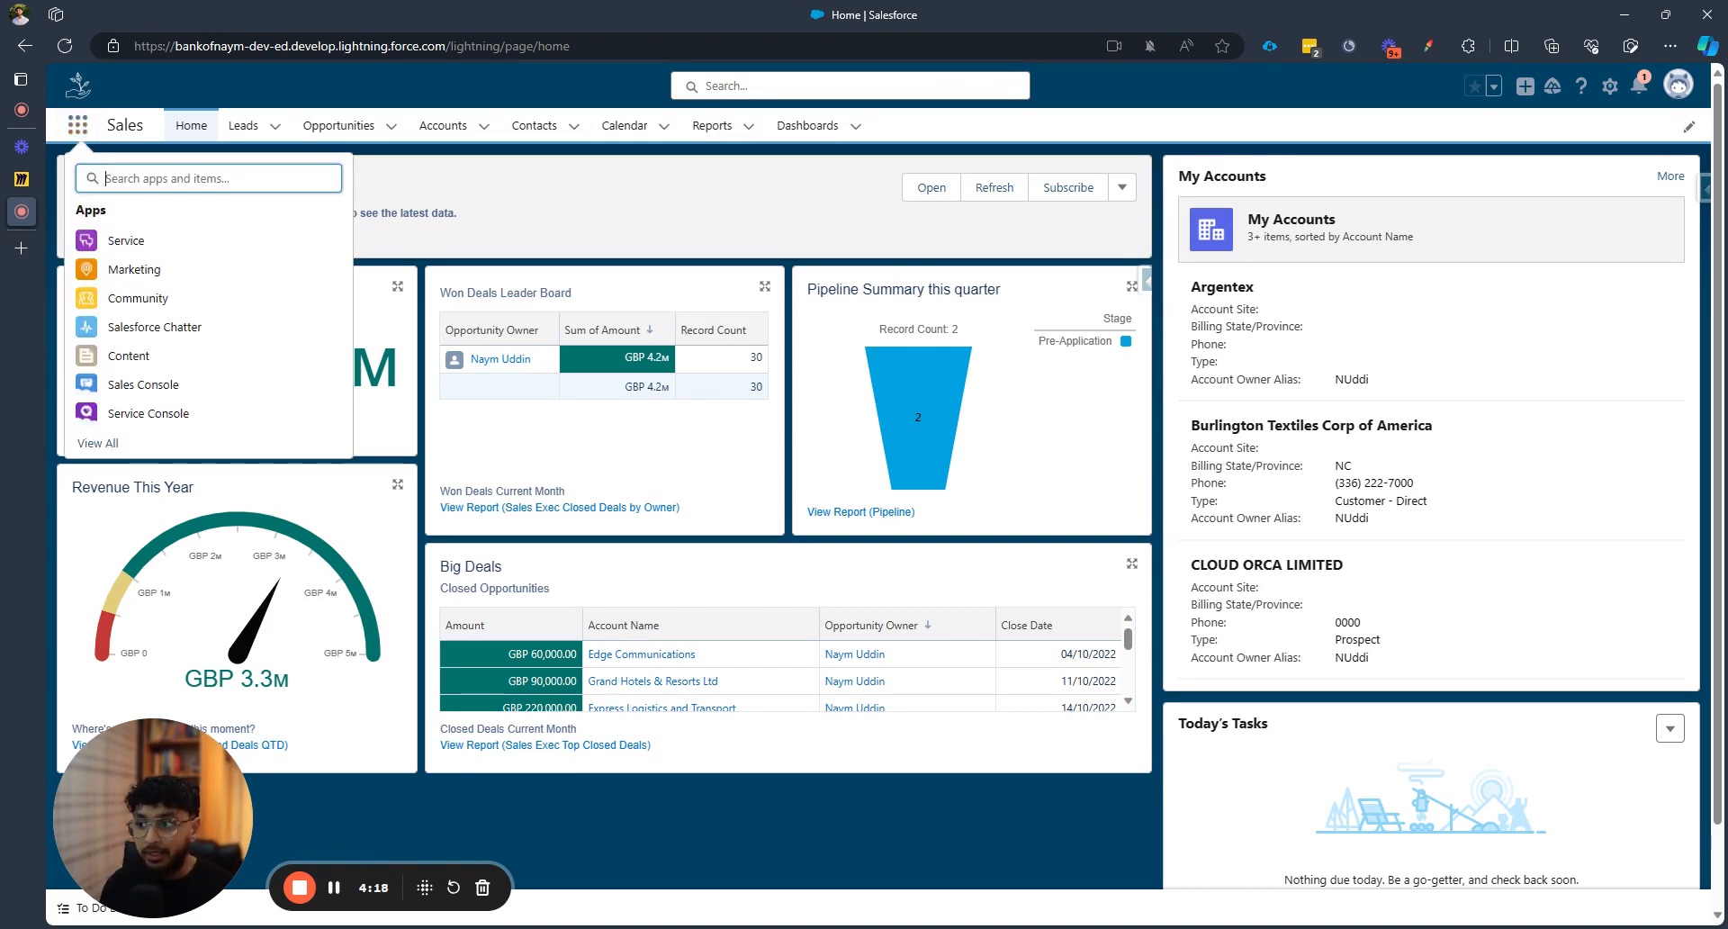
Search the App Launcher for 'report' and open the Reports page
type("report")
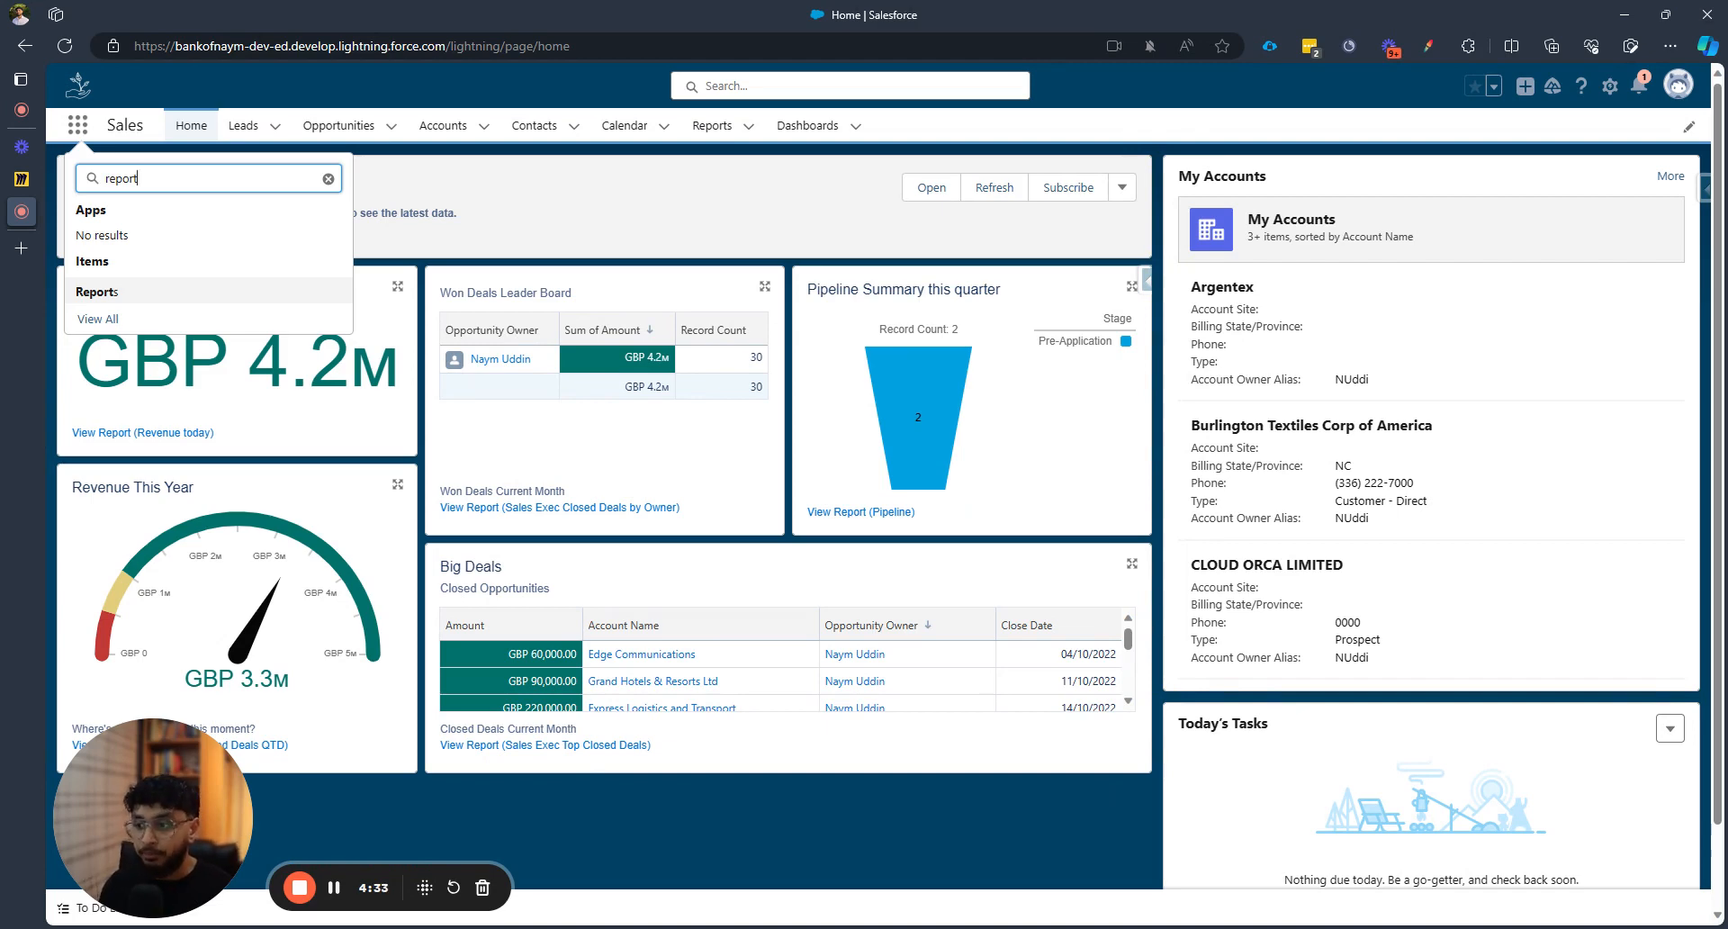
left_click(112, 294)
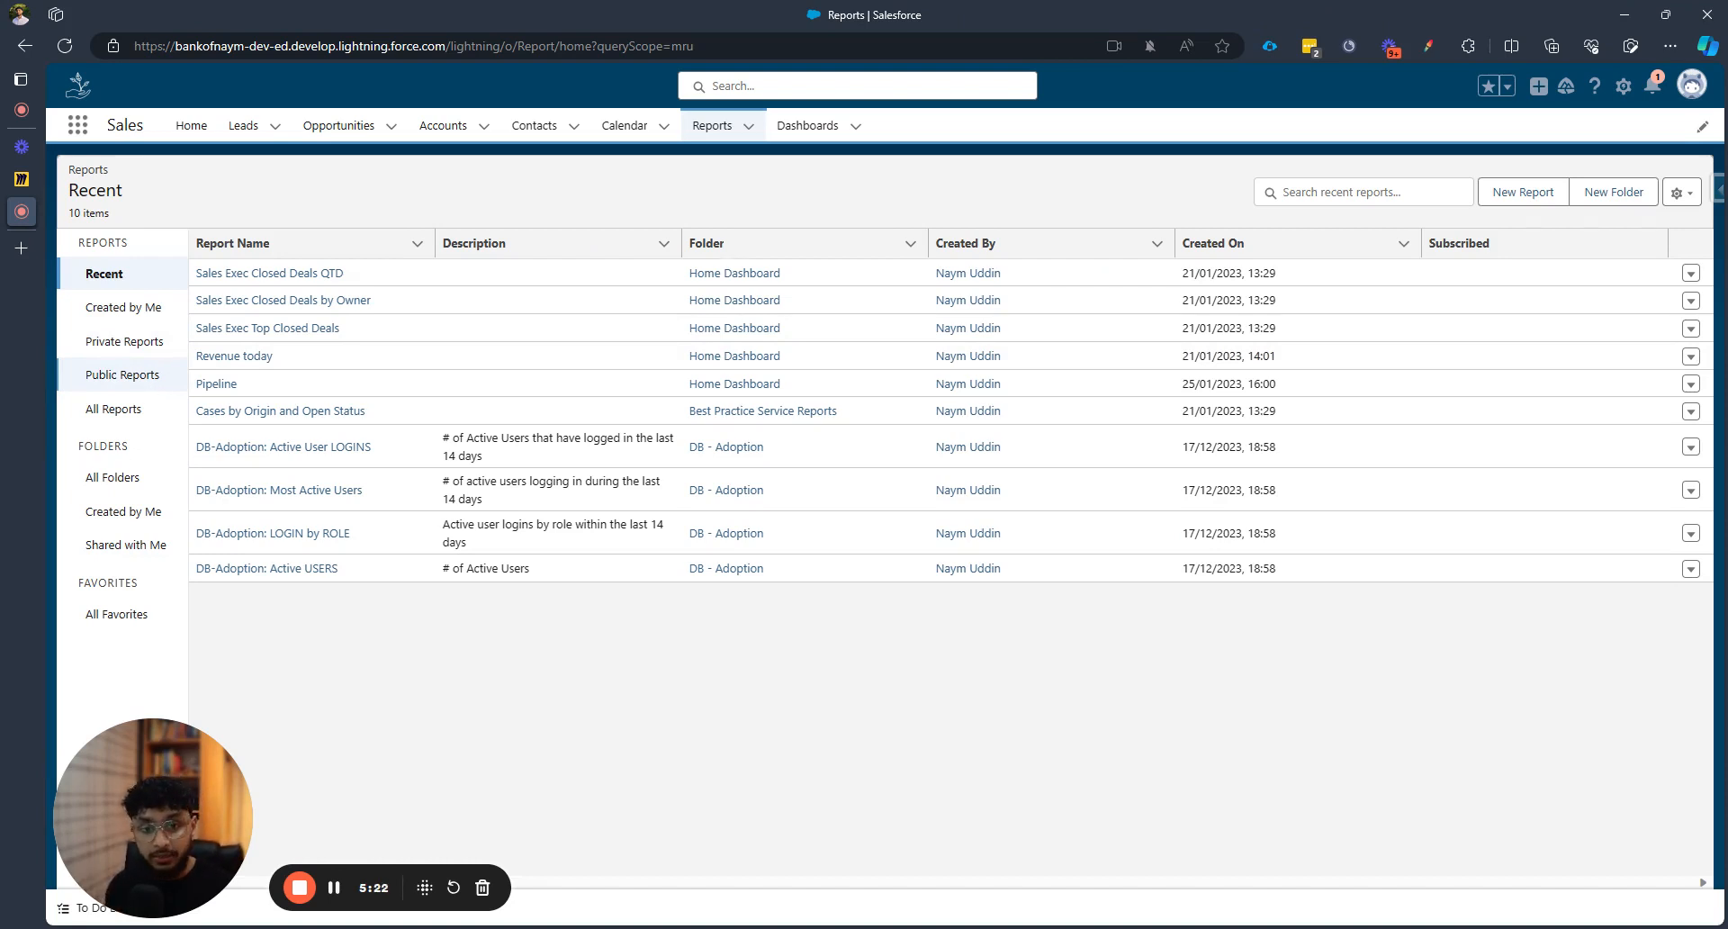
Show All Reports (106), then switch the Reports view to All Folders
left_click(142, 417)
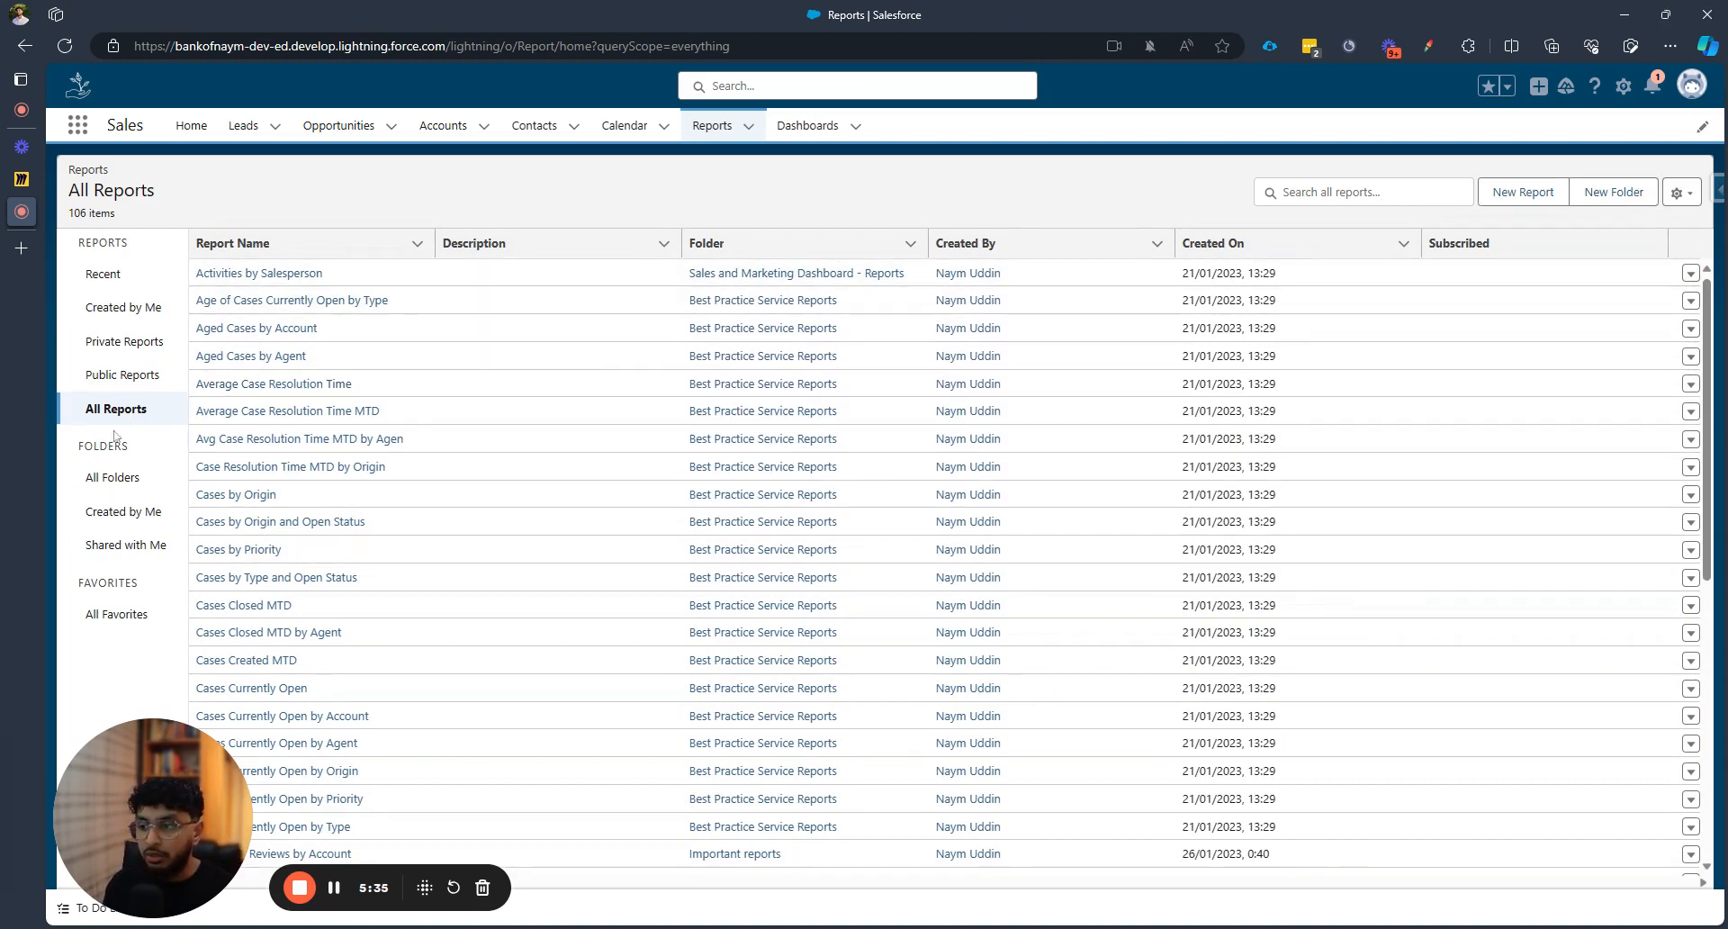
left_click(132, 470)
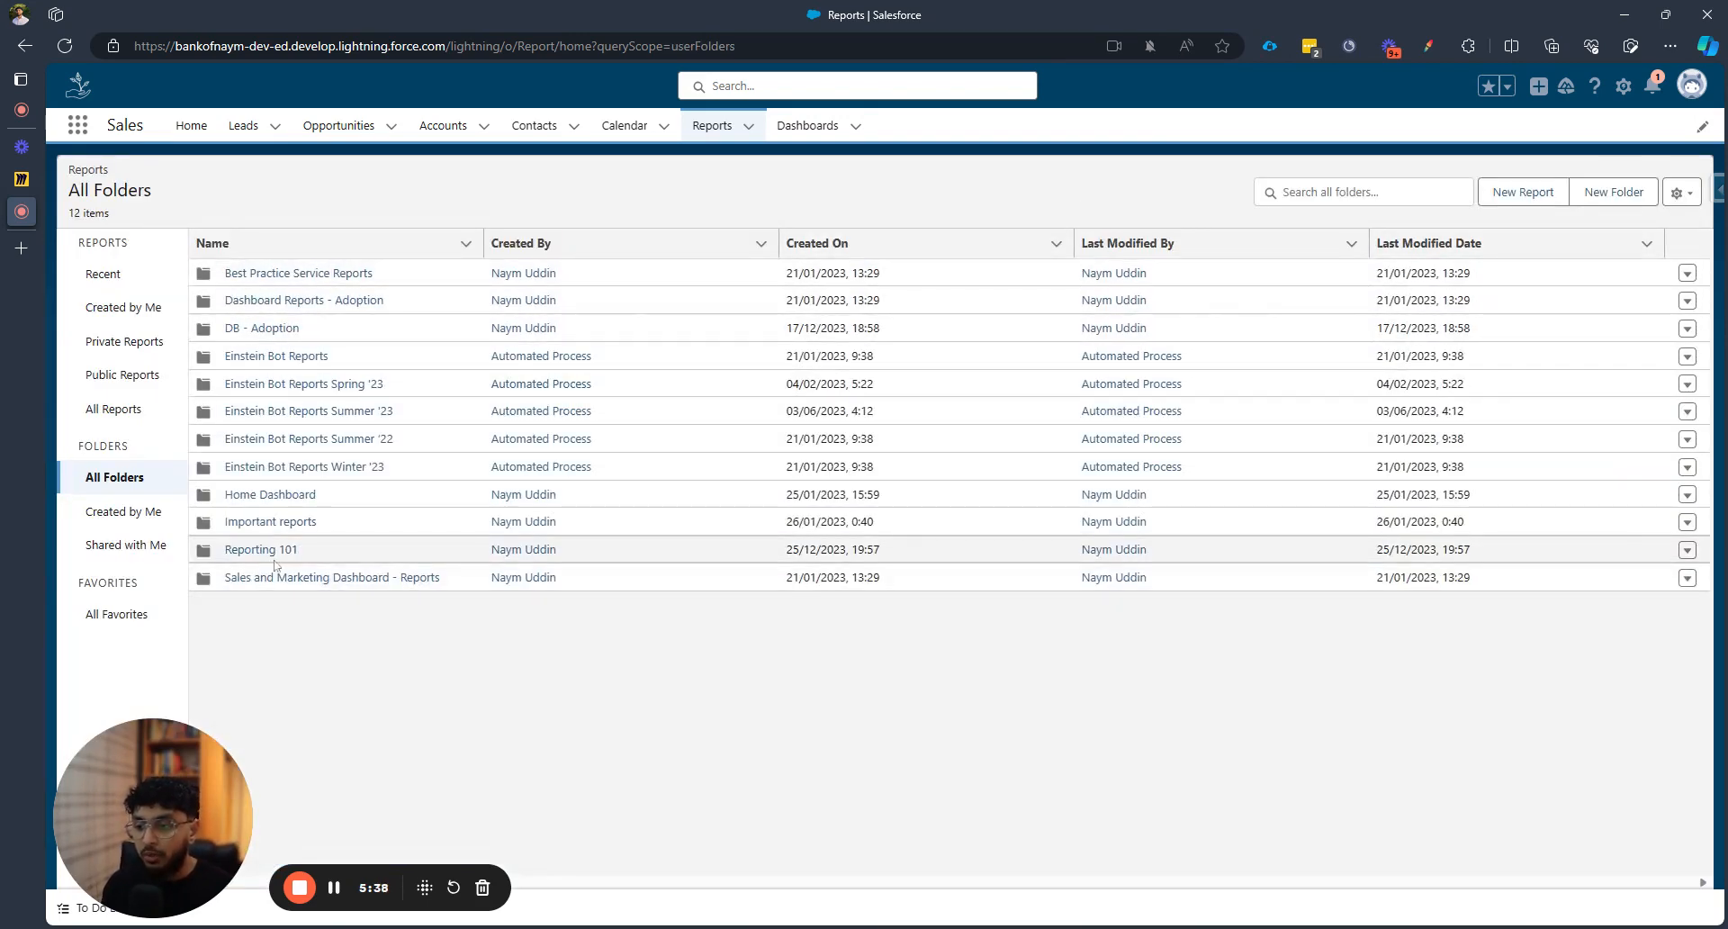
Create a new report folder labelled 'Reporting 102', letting the unique name auto-fill
left_click(1633, 196)
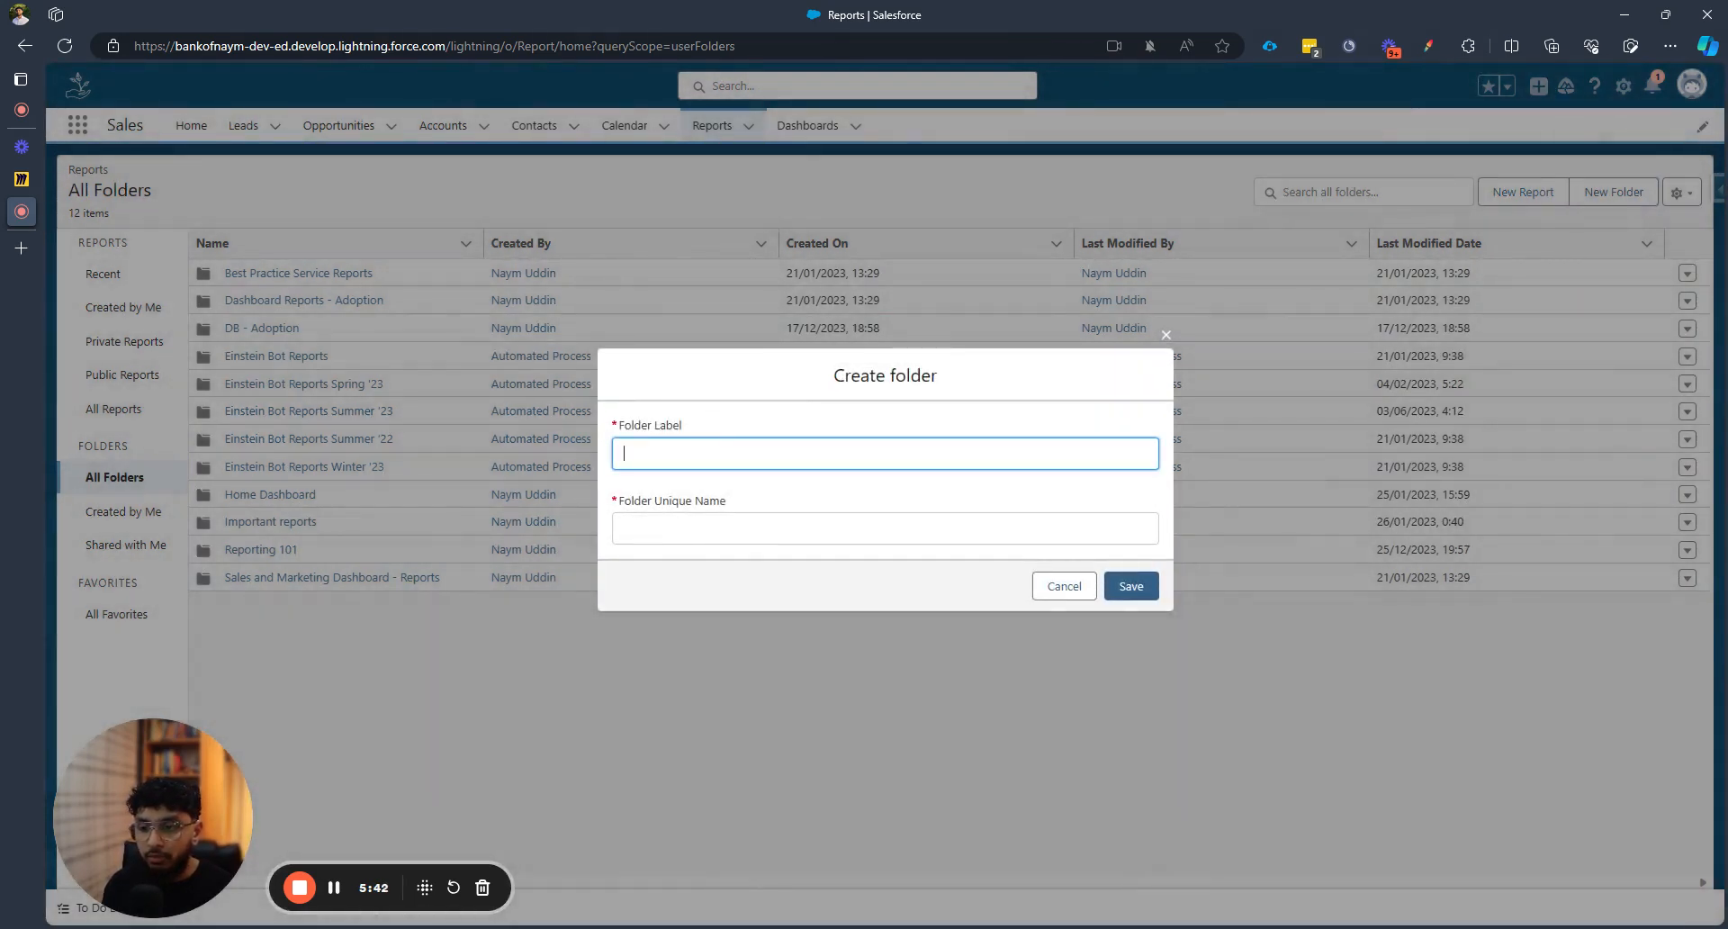
type("Reportign")
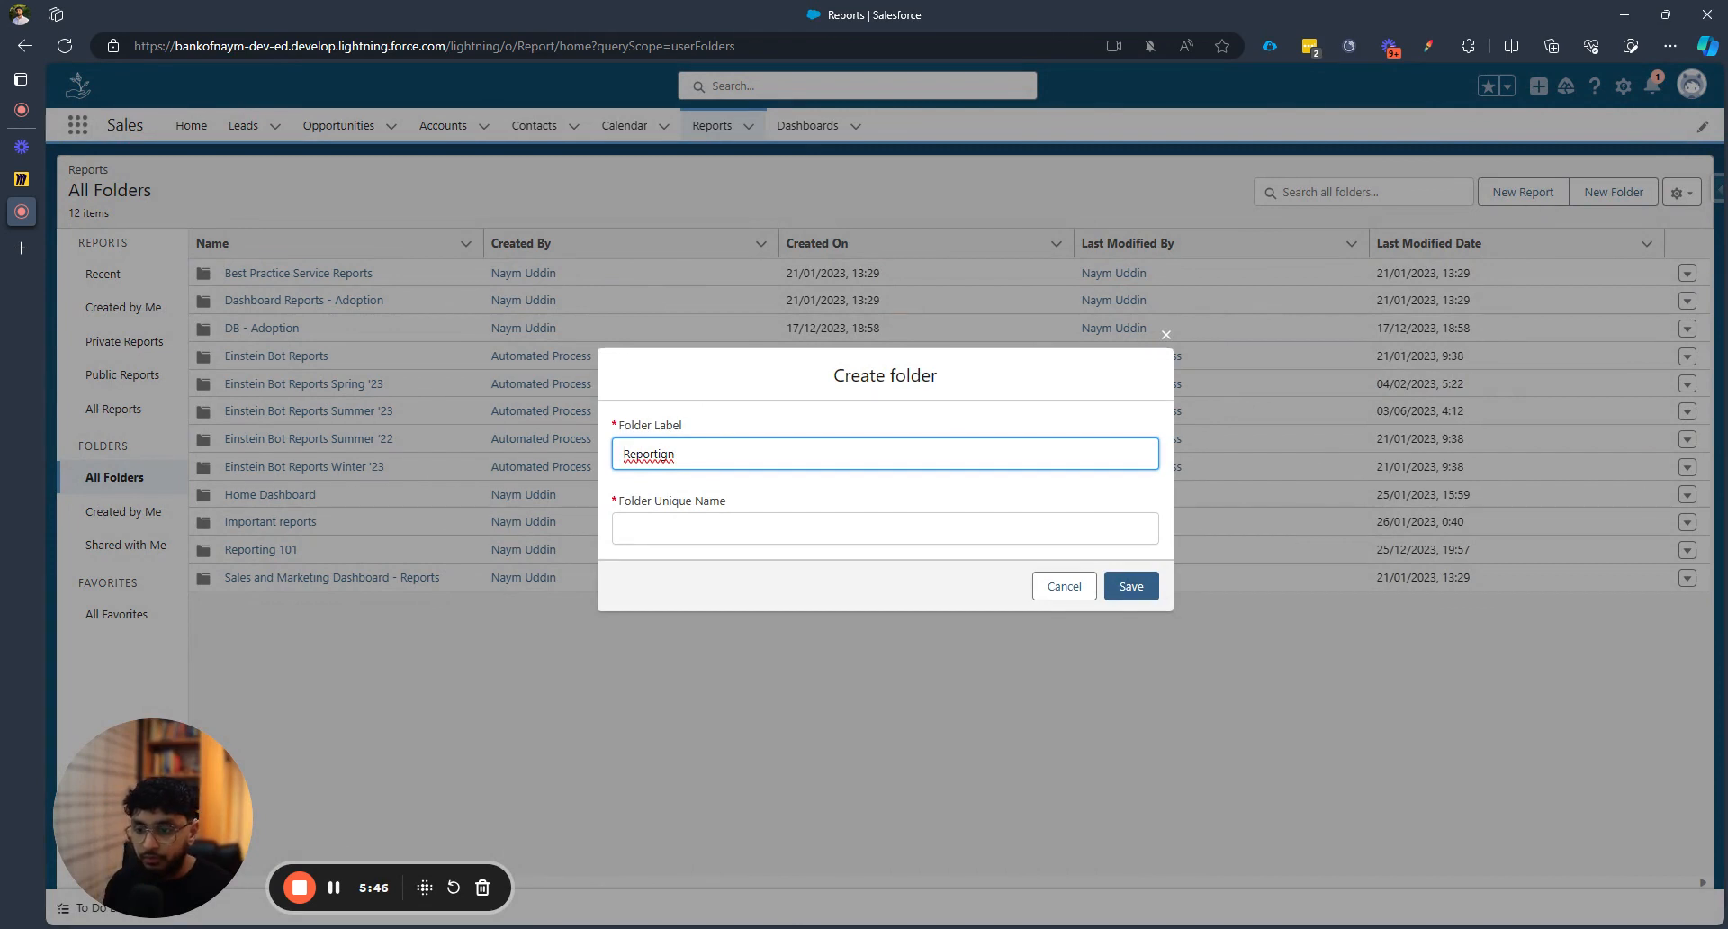
key("BackSpace")
key("BackSpace")
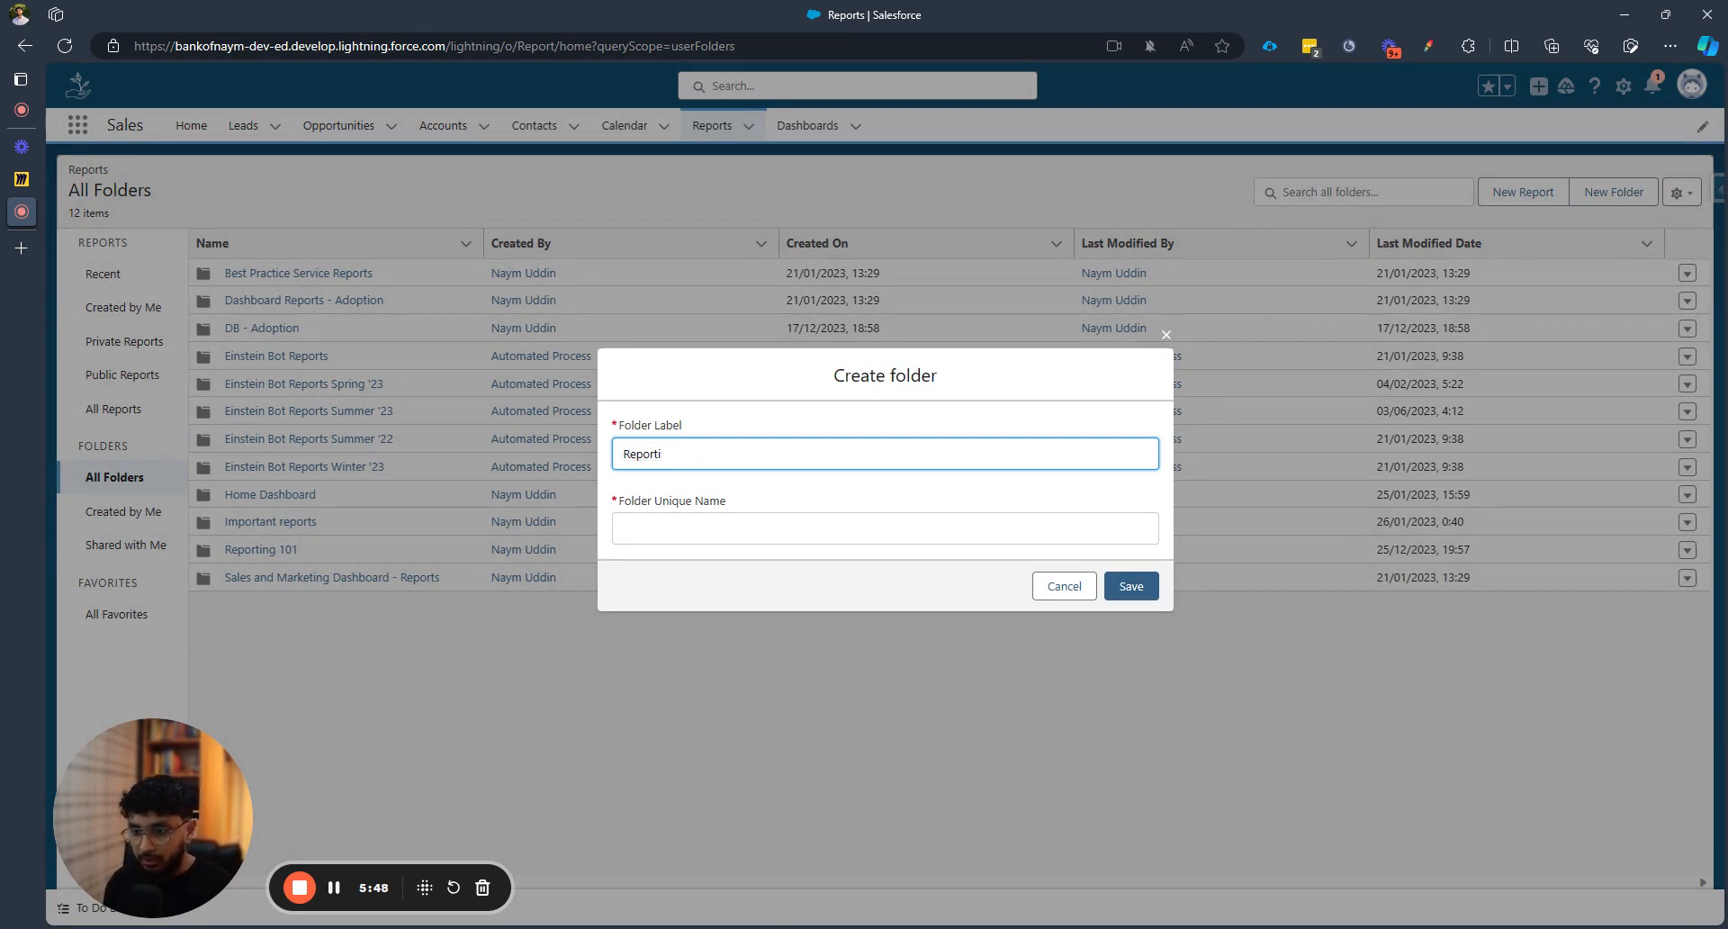
type("ng 102")
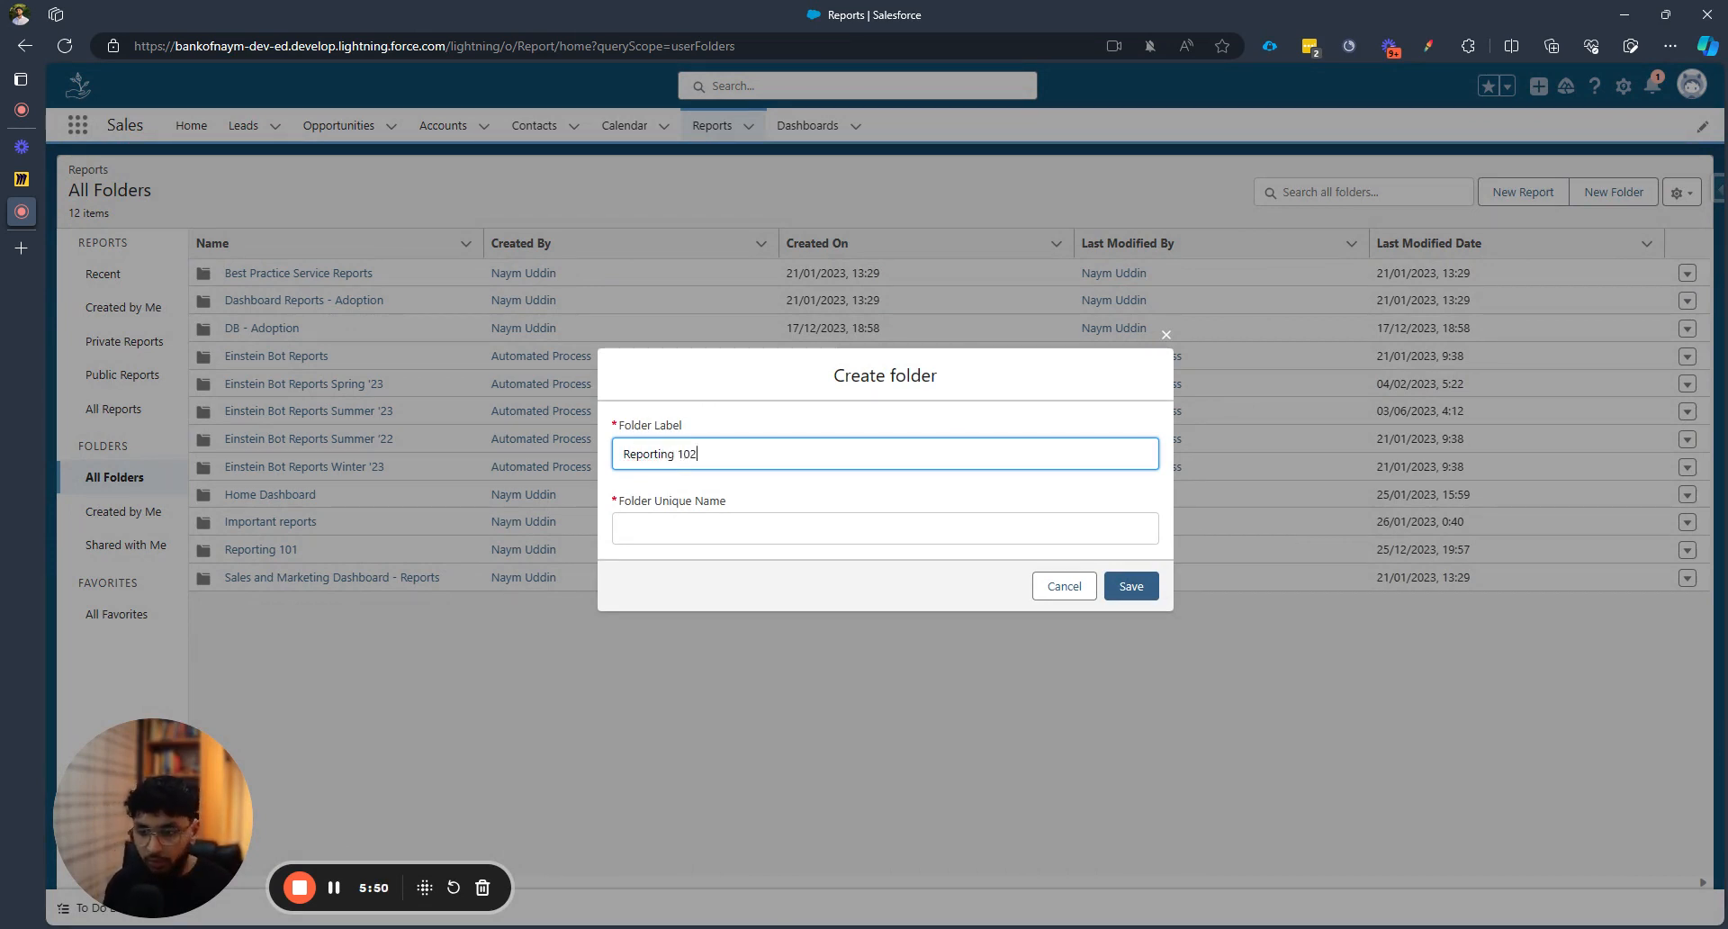
key("Tab")
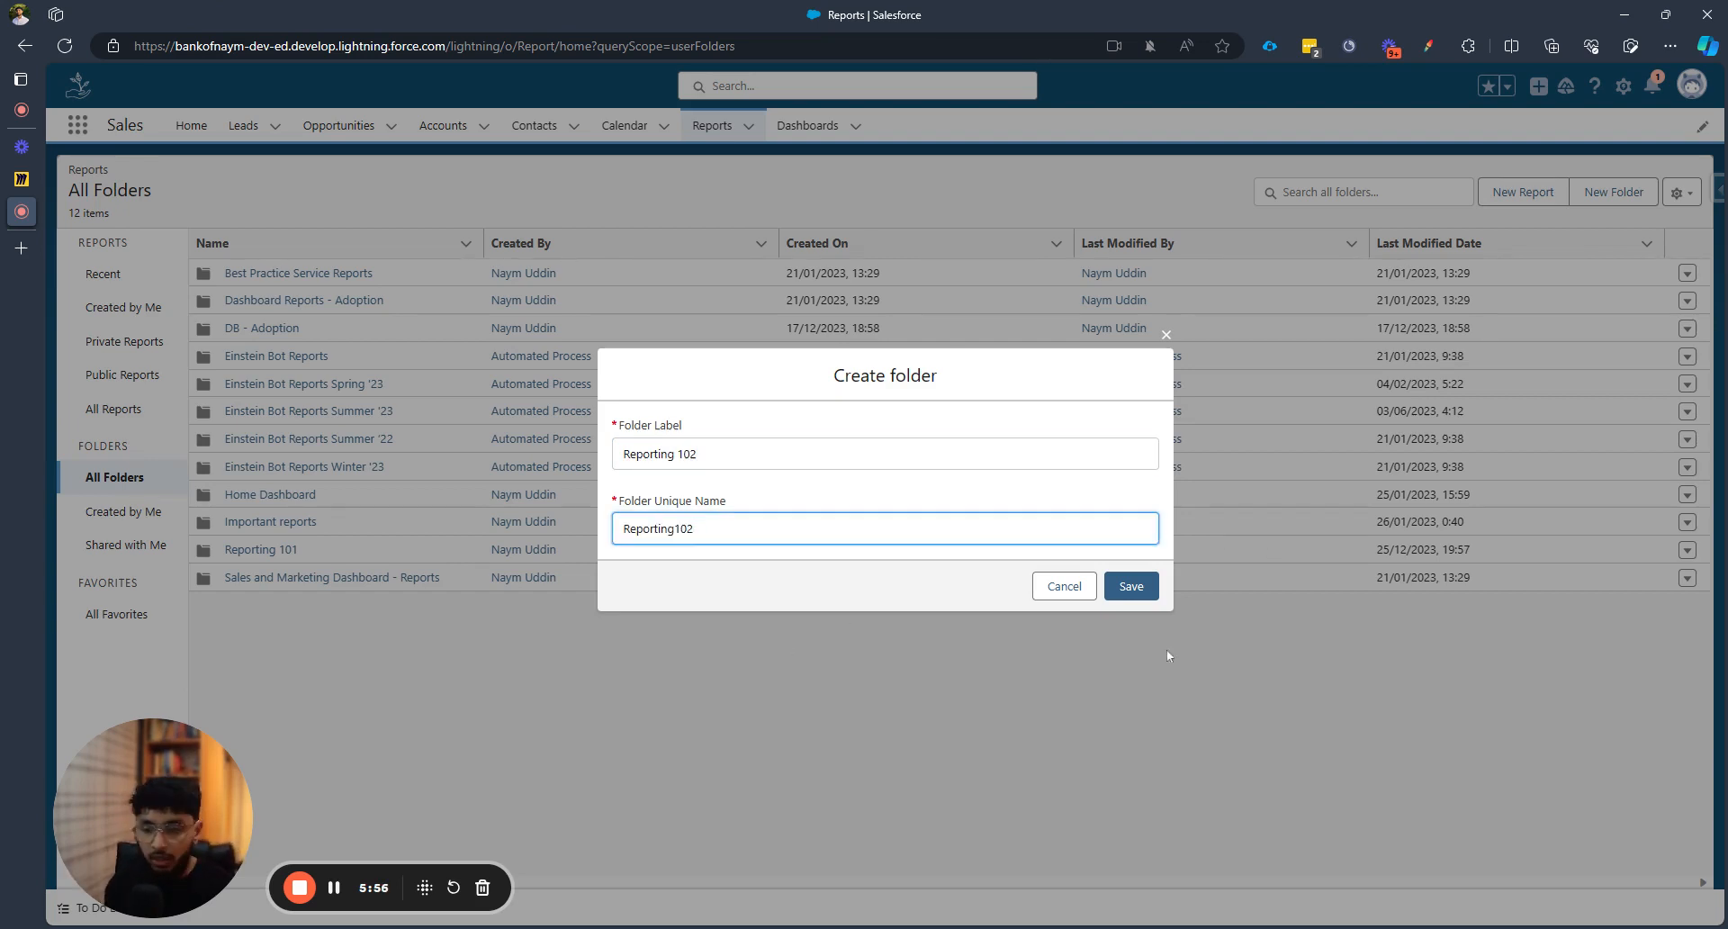
left_click(1130, 586)
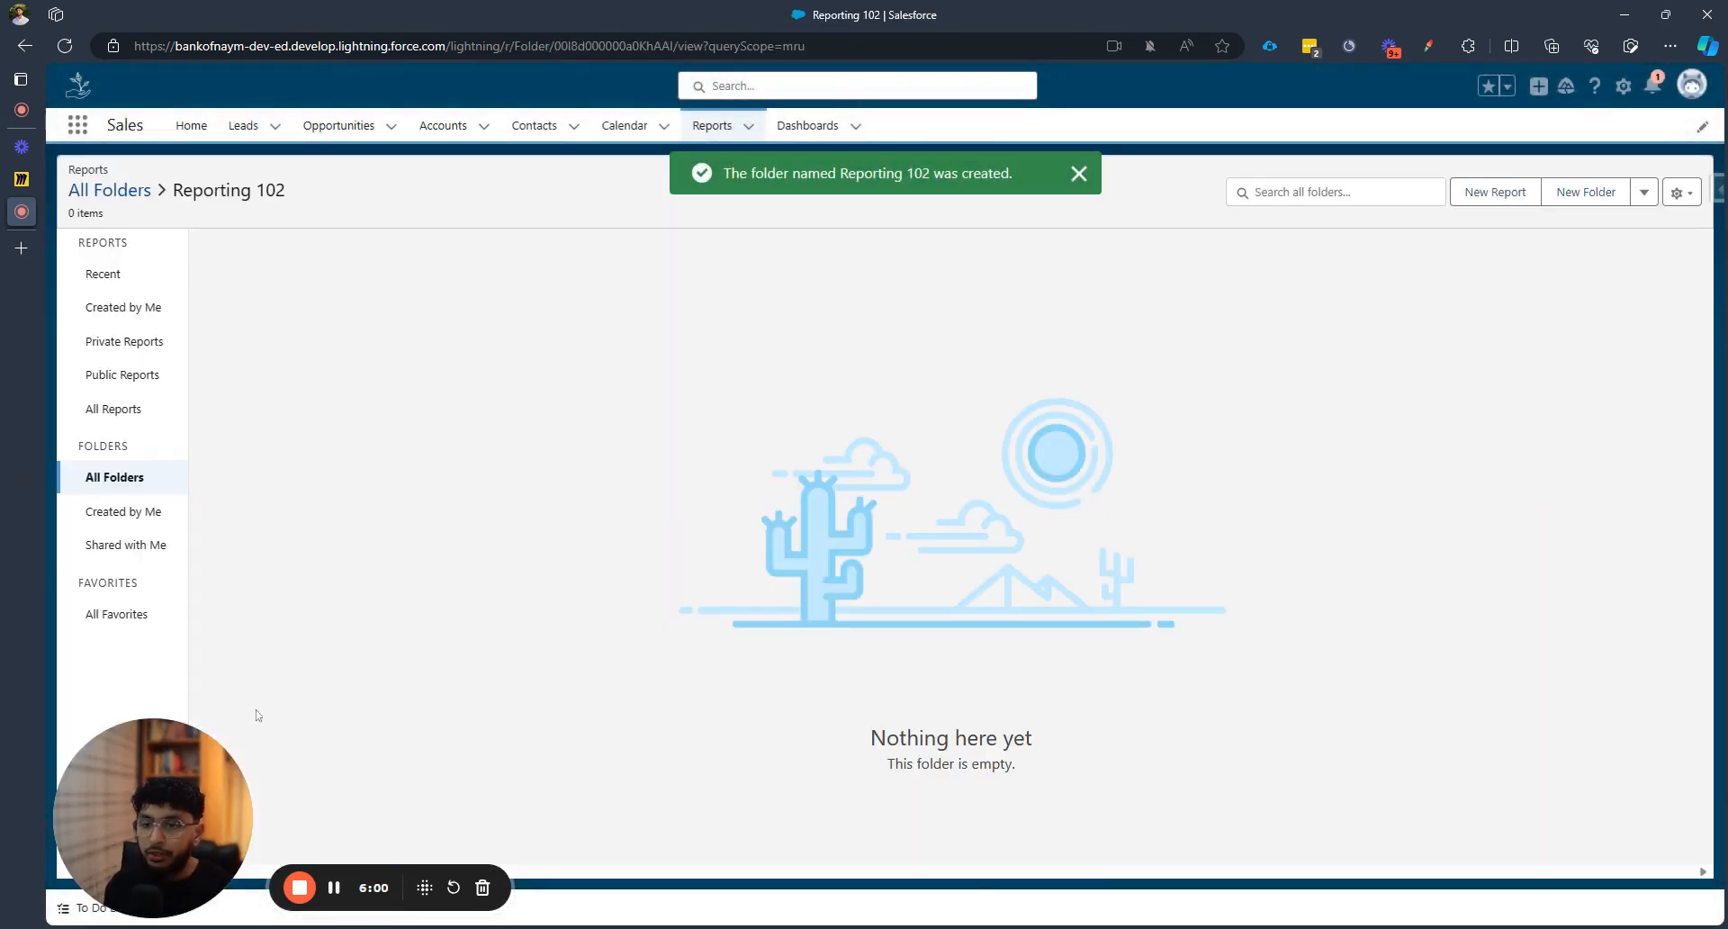
Open the Reporting 102 folder from All Folders, then return to the 13-folder list
left_click(115, 477)
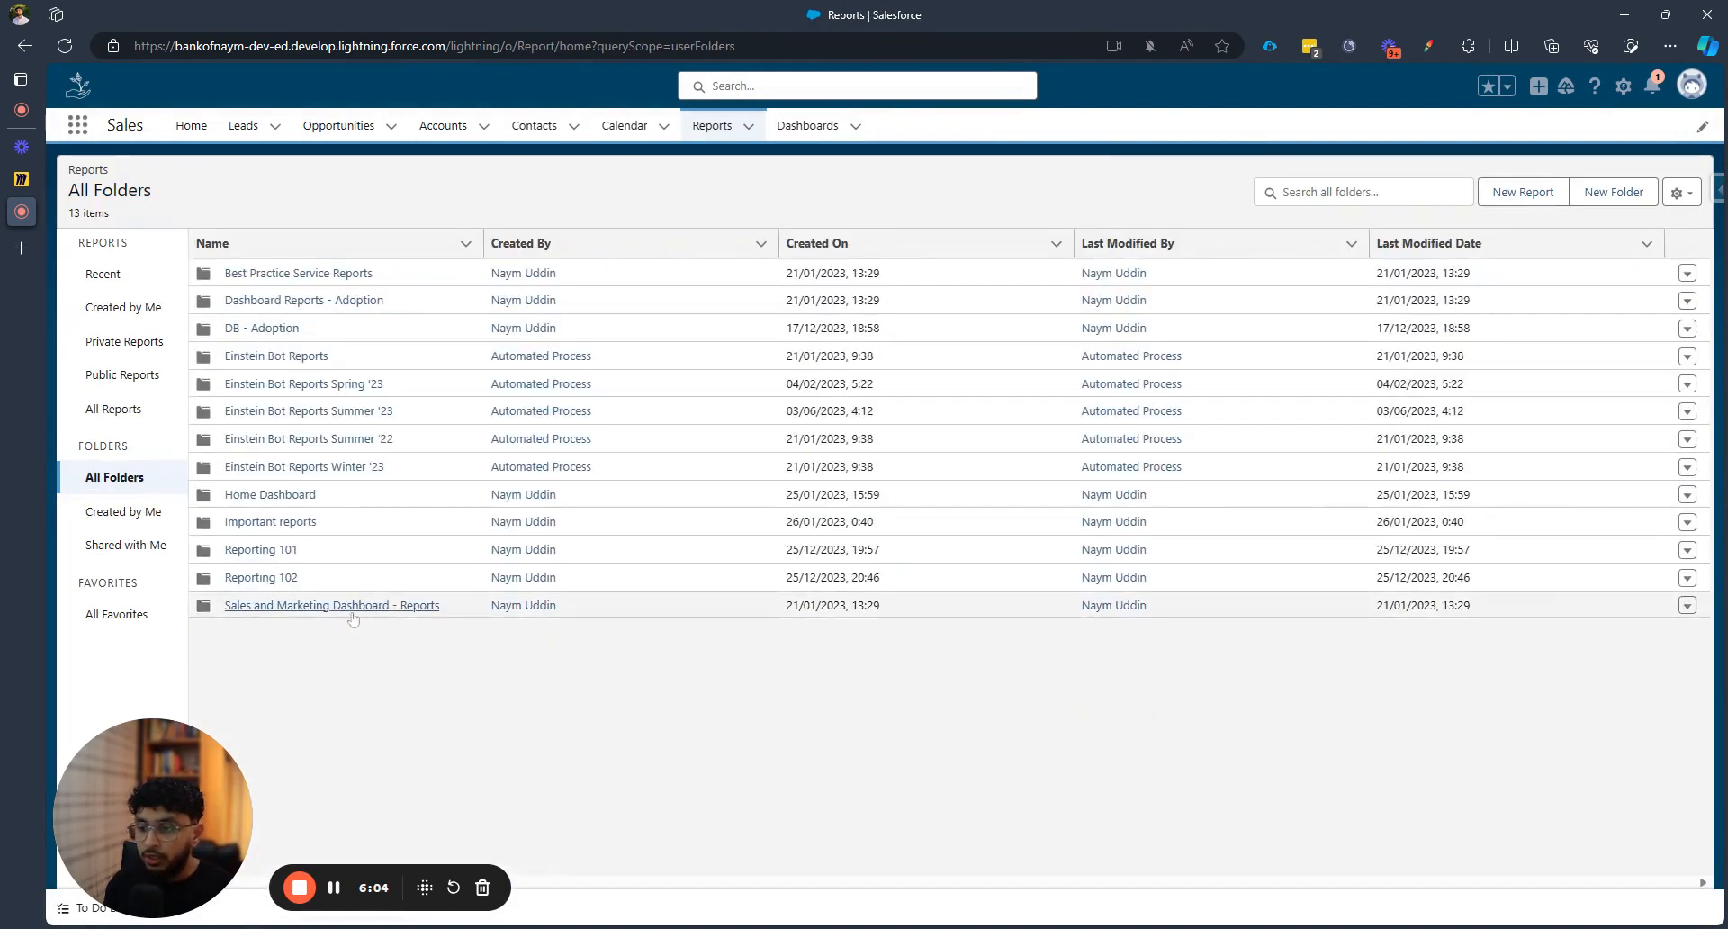
left_click(261, 578)
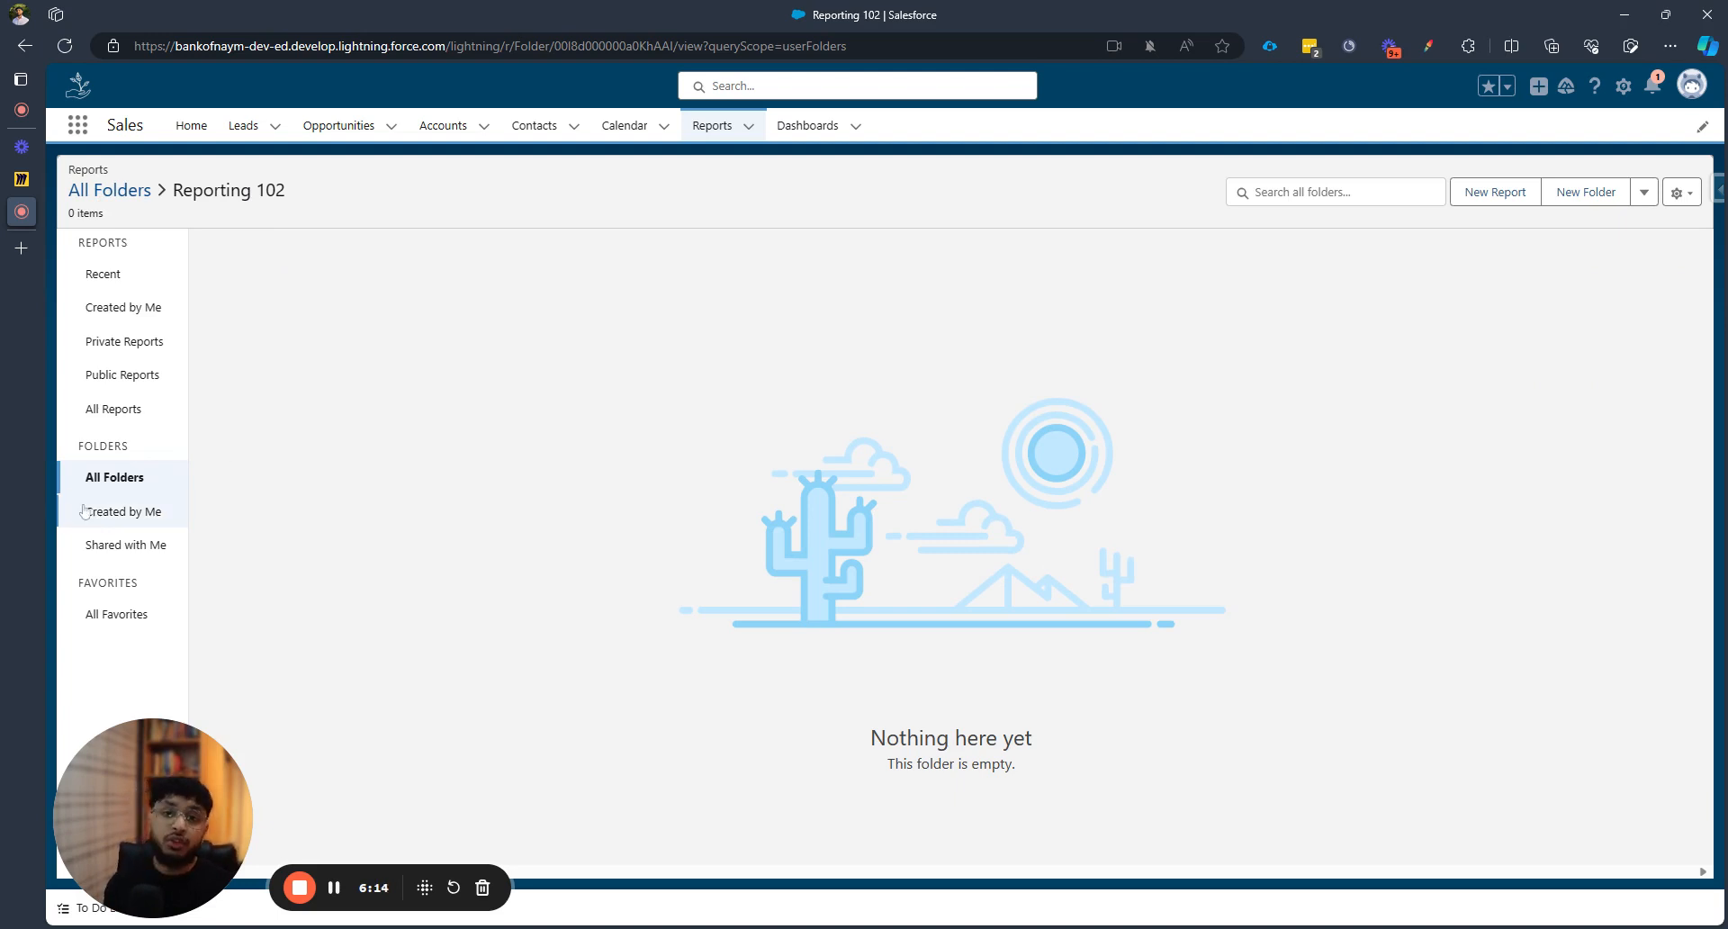
left_click(148, 477)
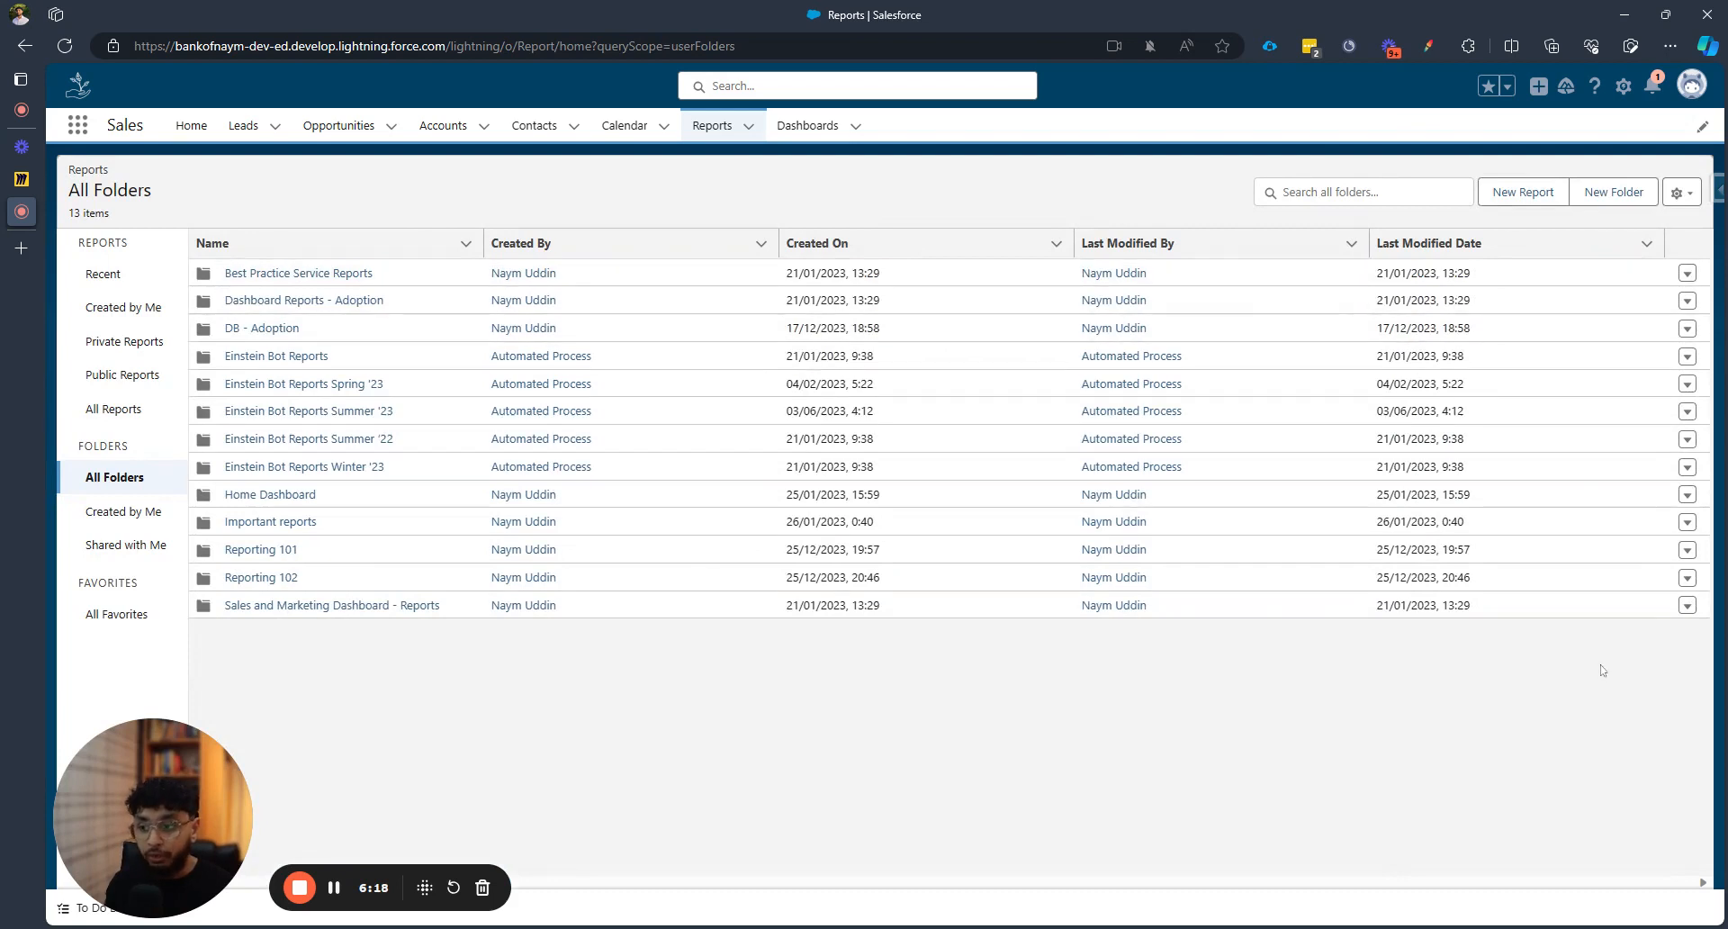
Open the Share settings for the Reporting 102 folder and expand the Share With options
left_click(1686, 578)
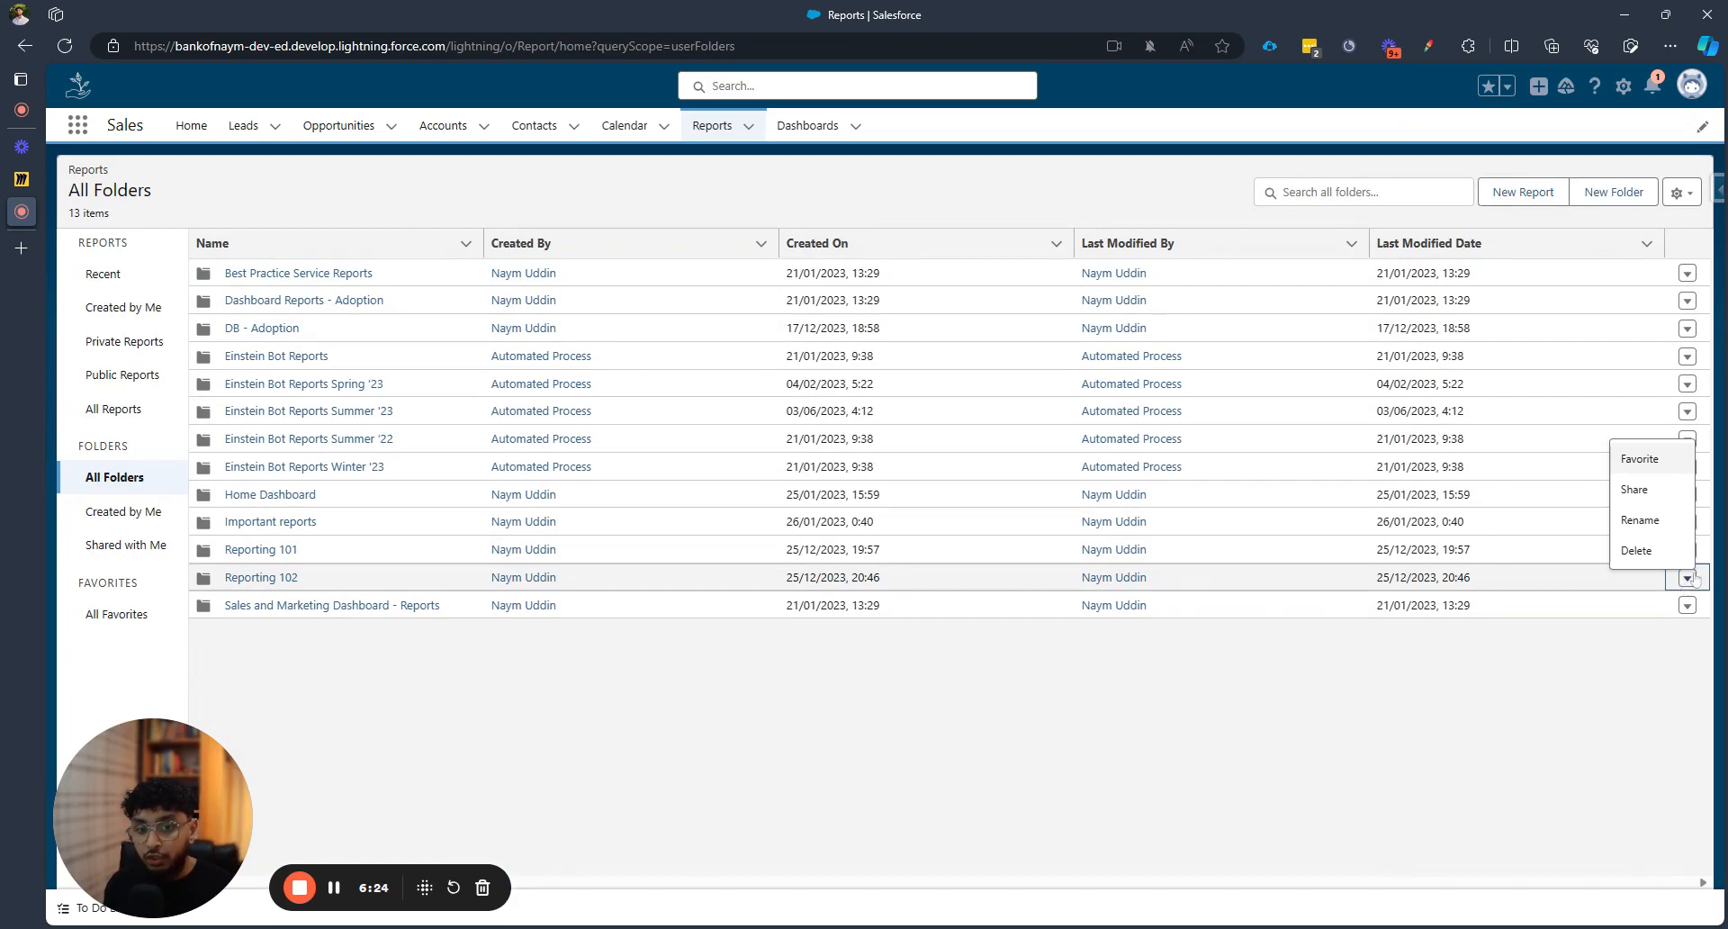
left_click(1676, 492)
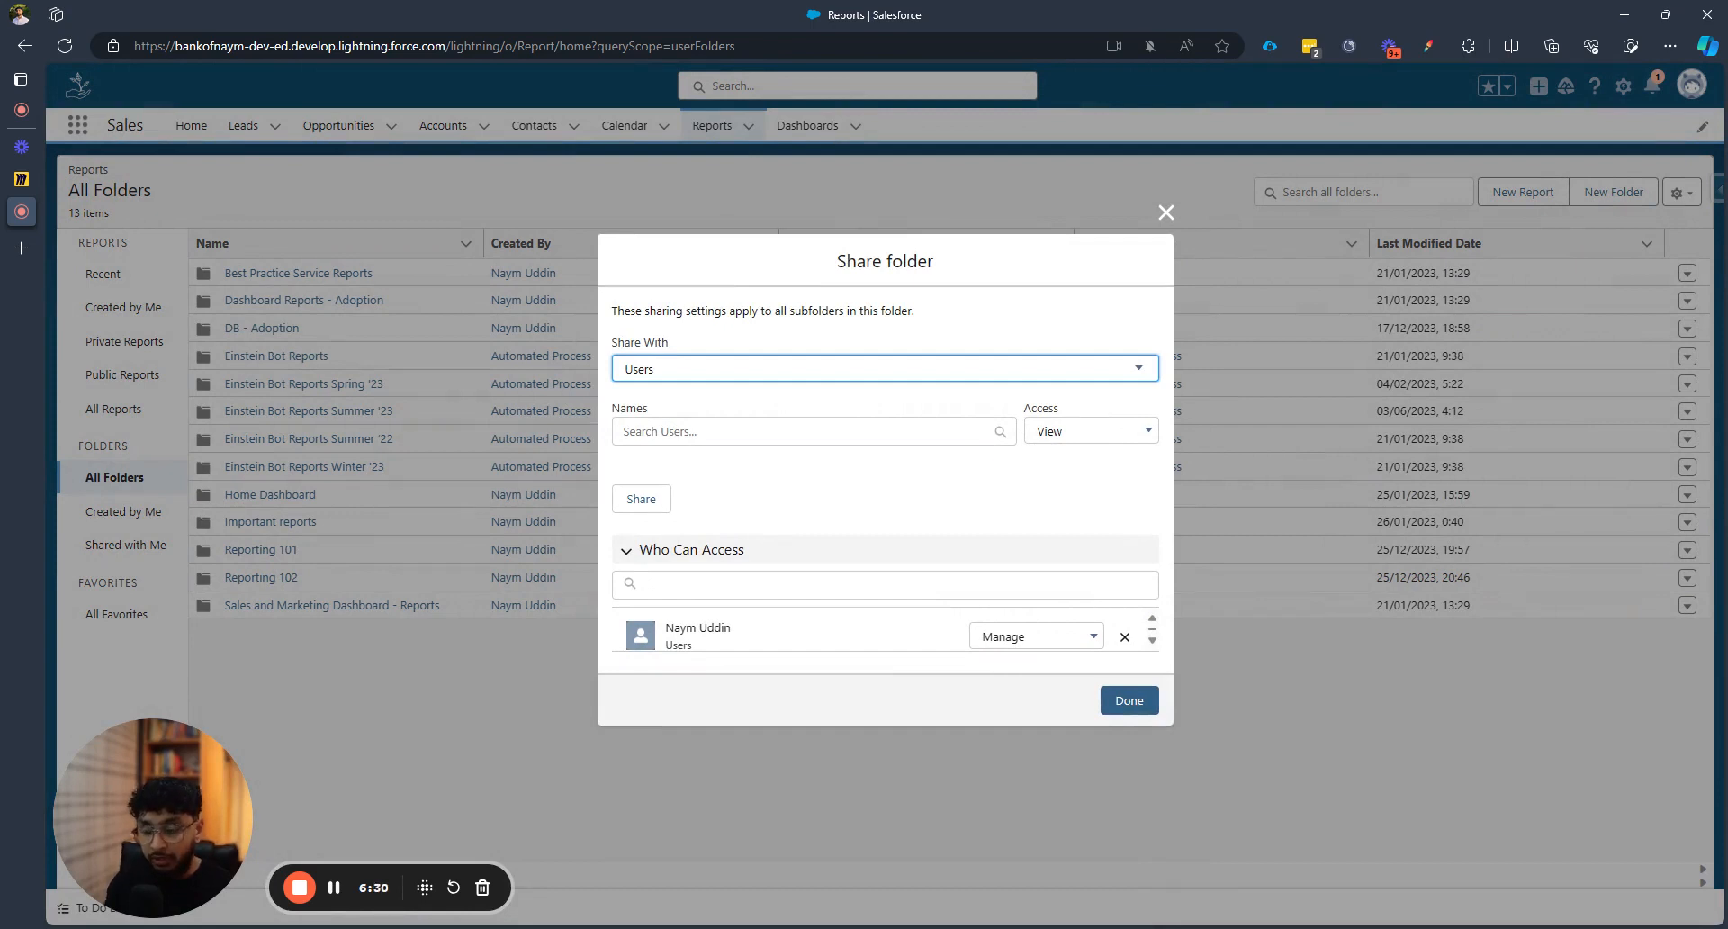
left_click(972, 376)
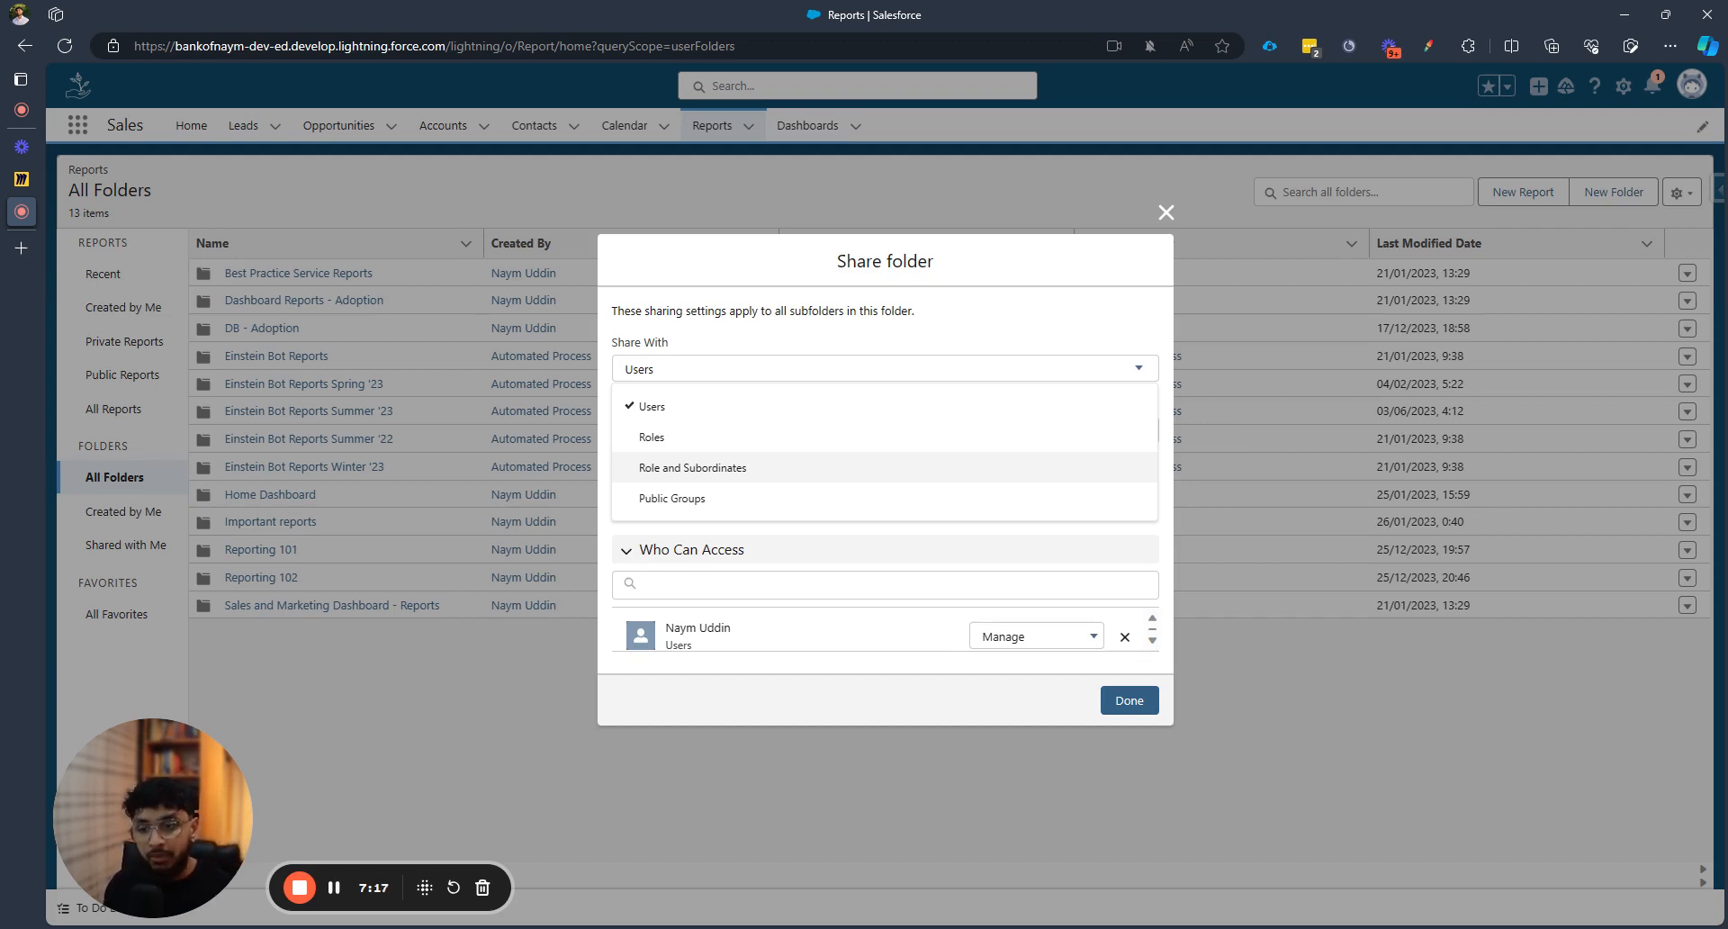
Share Reporting 102 with the All Internal Users public group at View access, then close the dialog
left_click(763, 501)
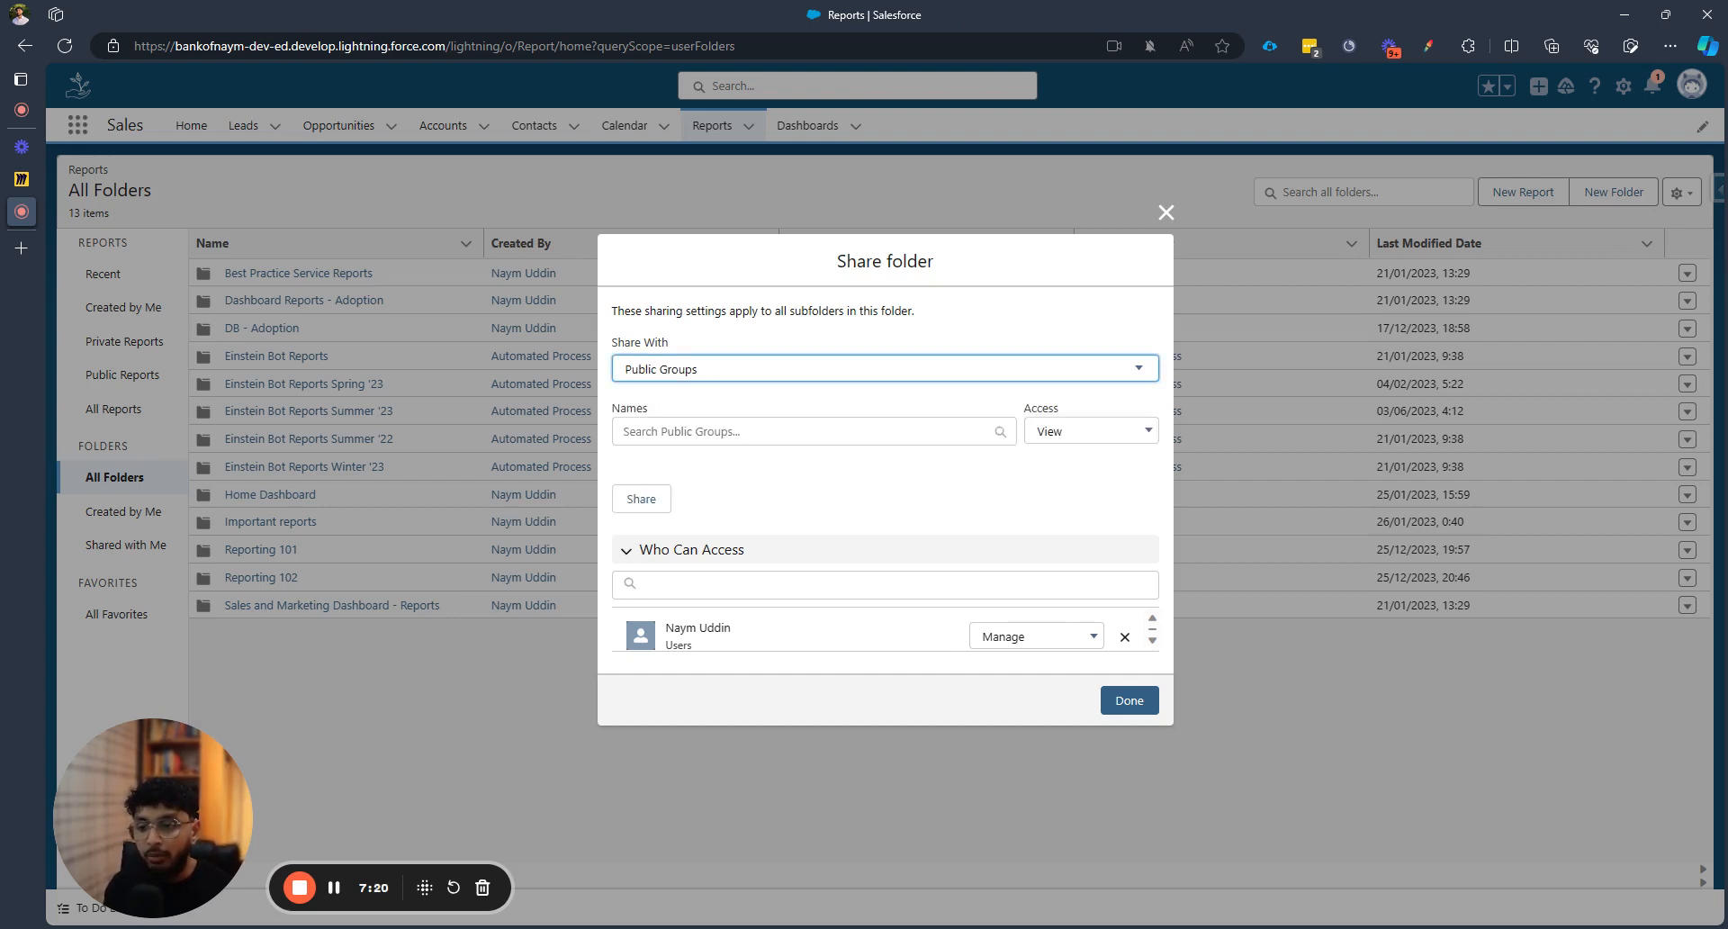
left_click(760, 431)
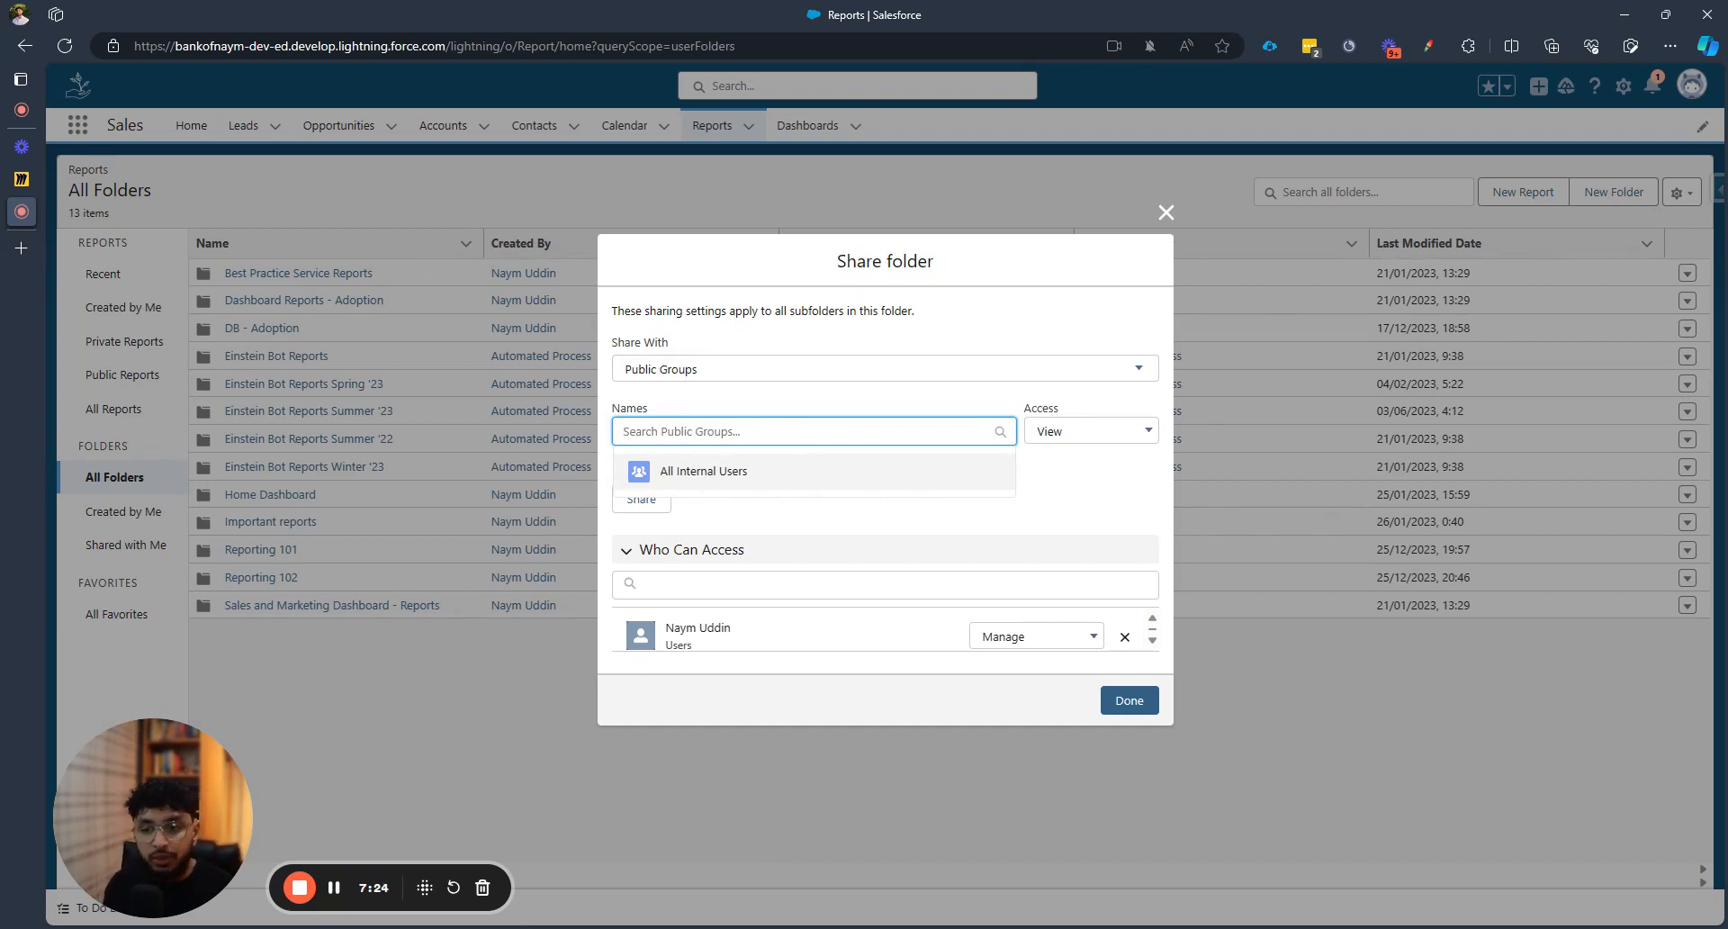
left_click(777, 482)
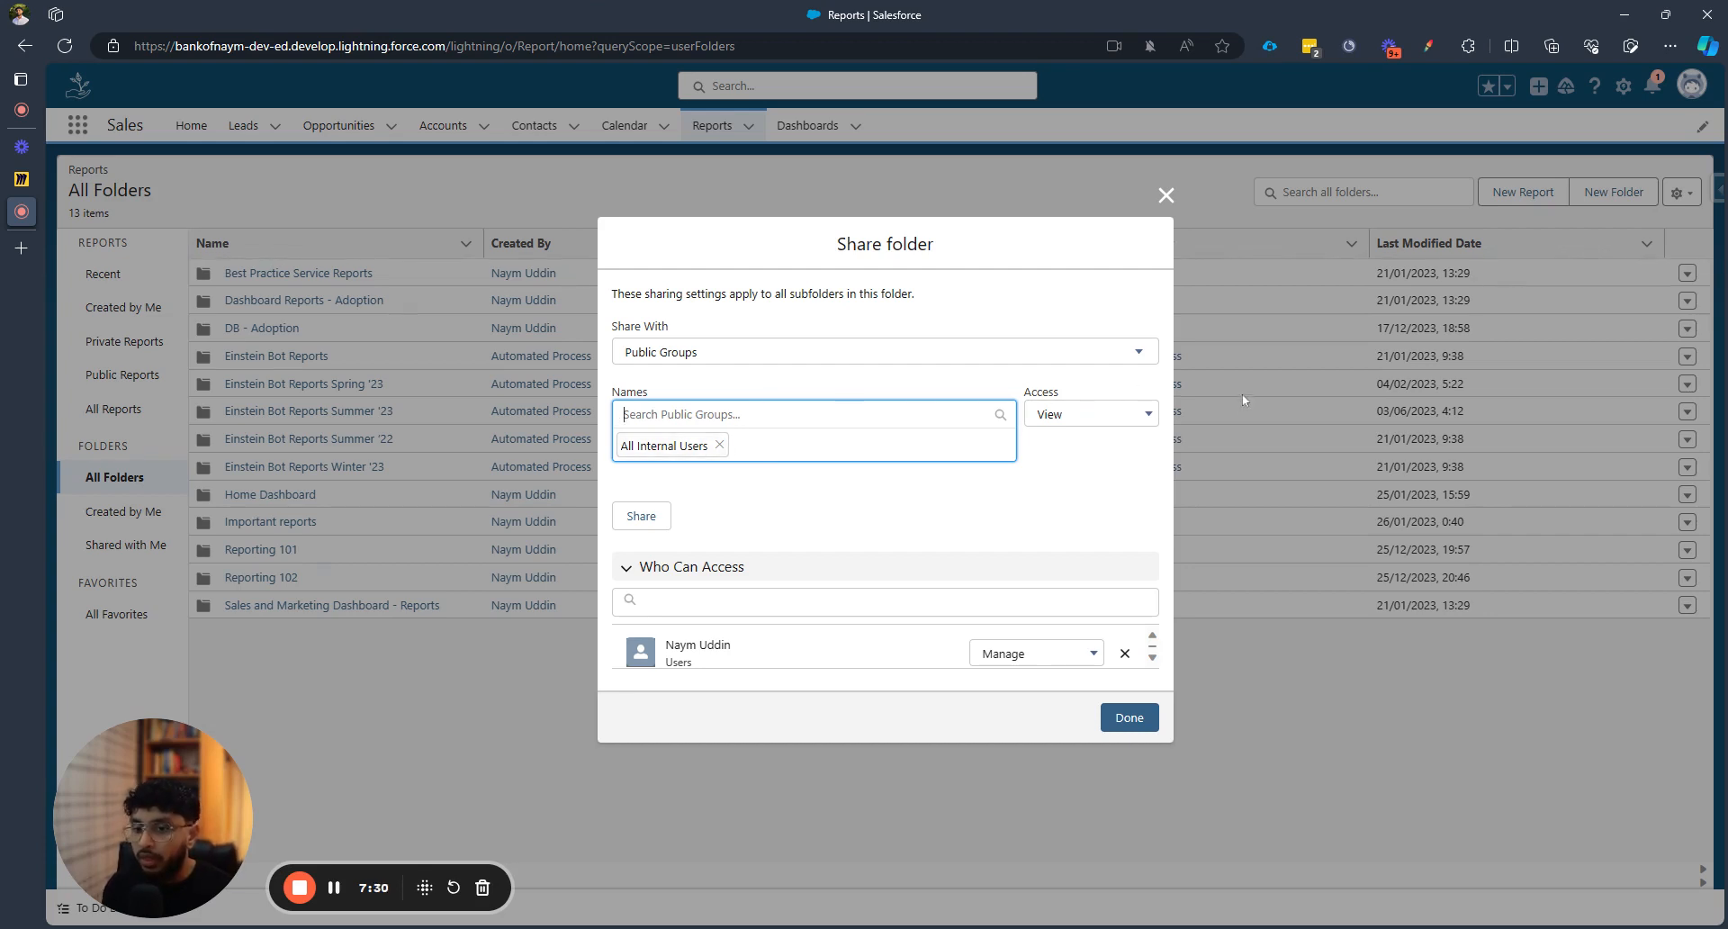
left_click(1112, 421)
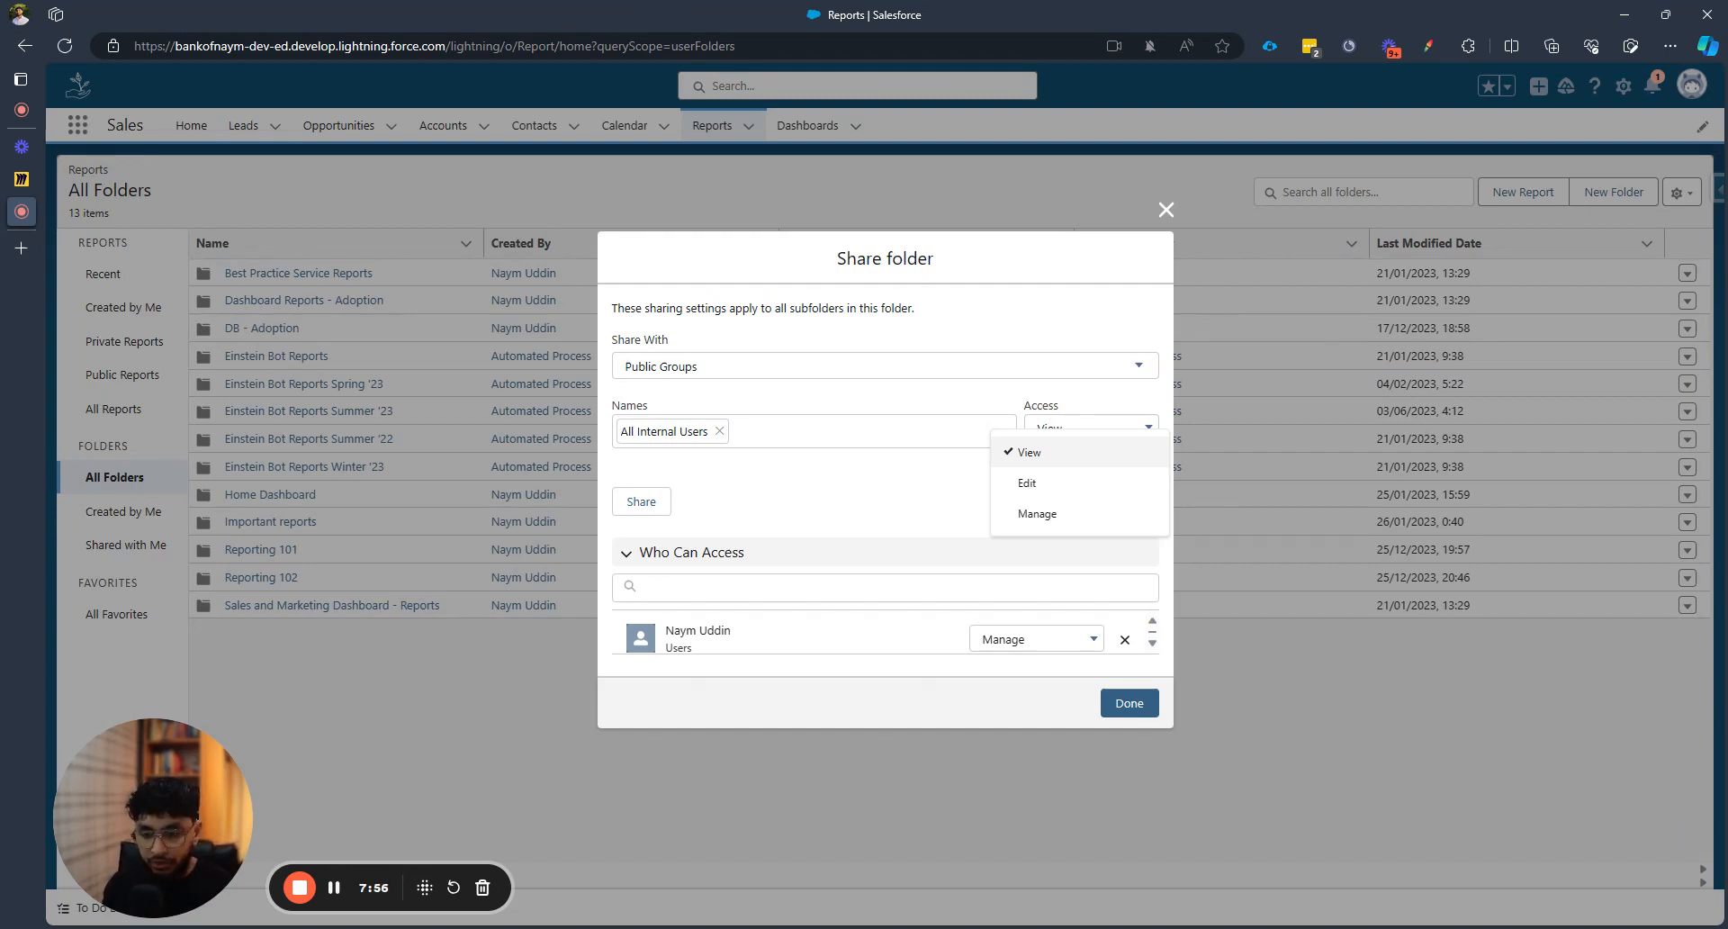
left_click(1093, 461)
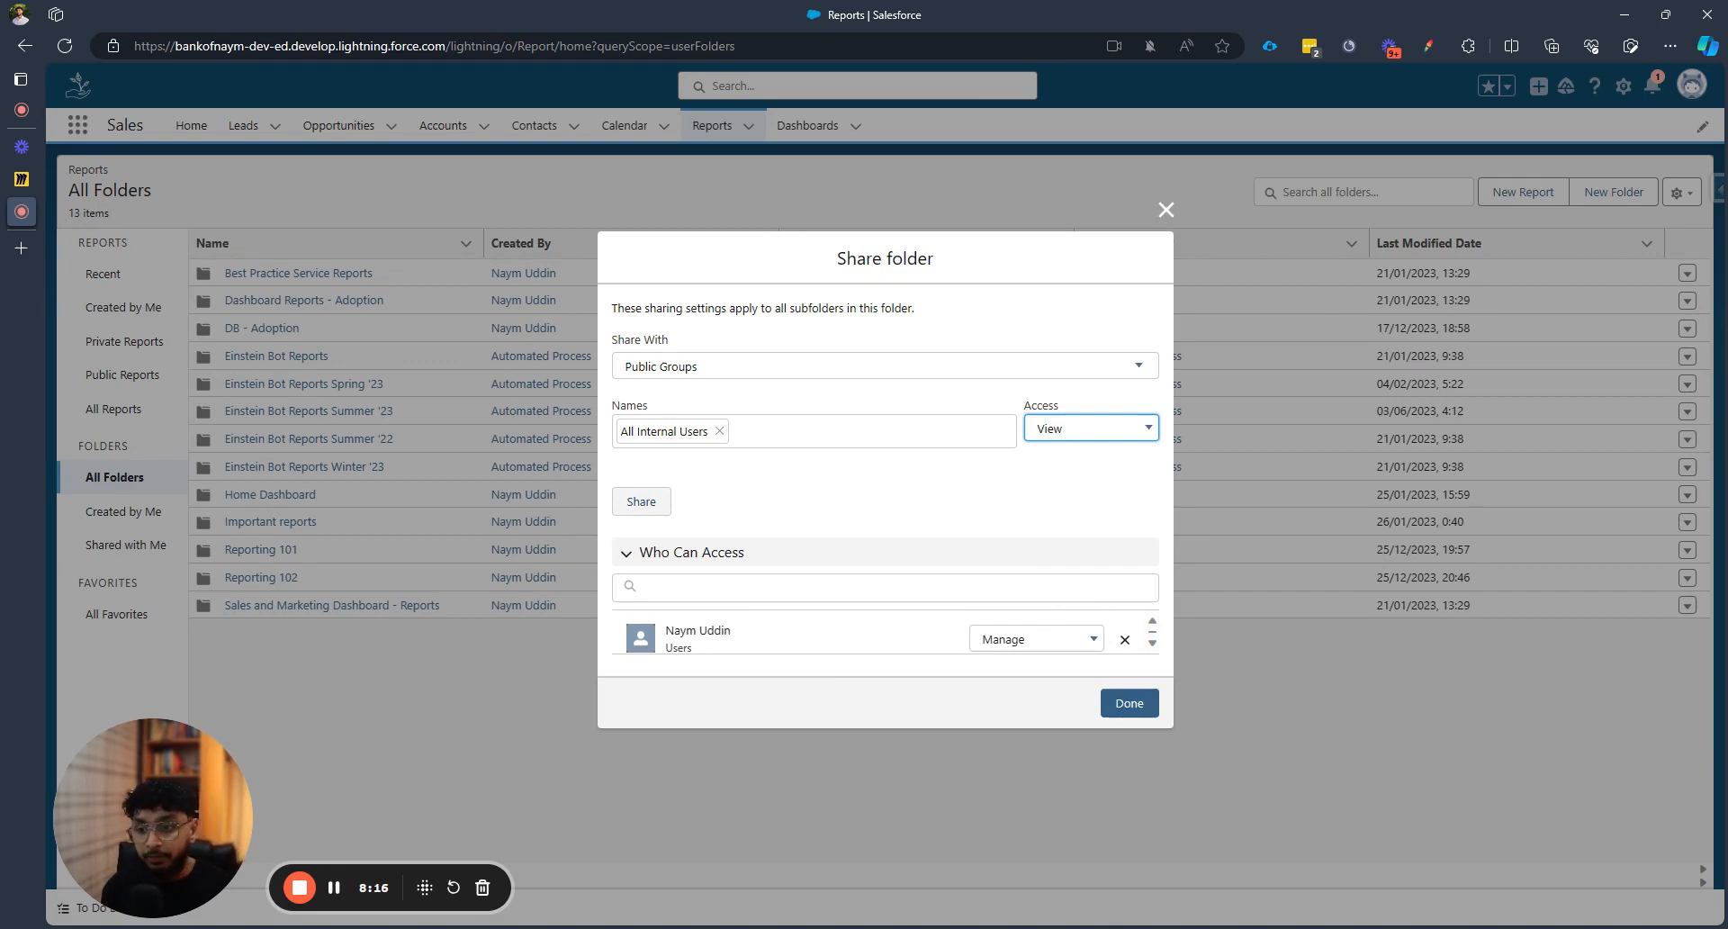
left_click(640, 501)
scroll(766, 623, "down", 1)
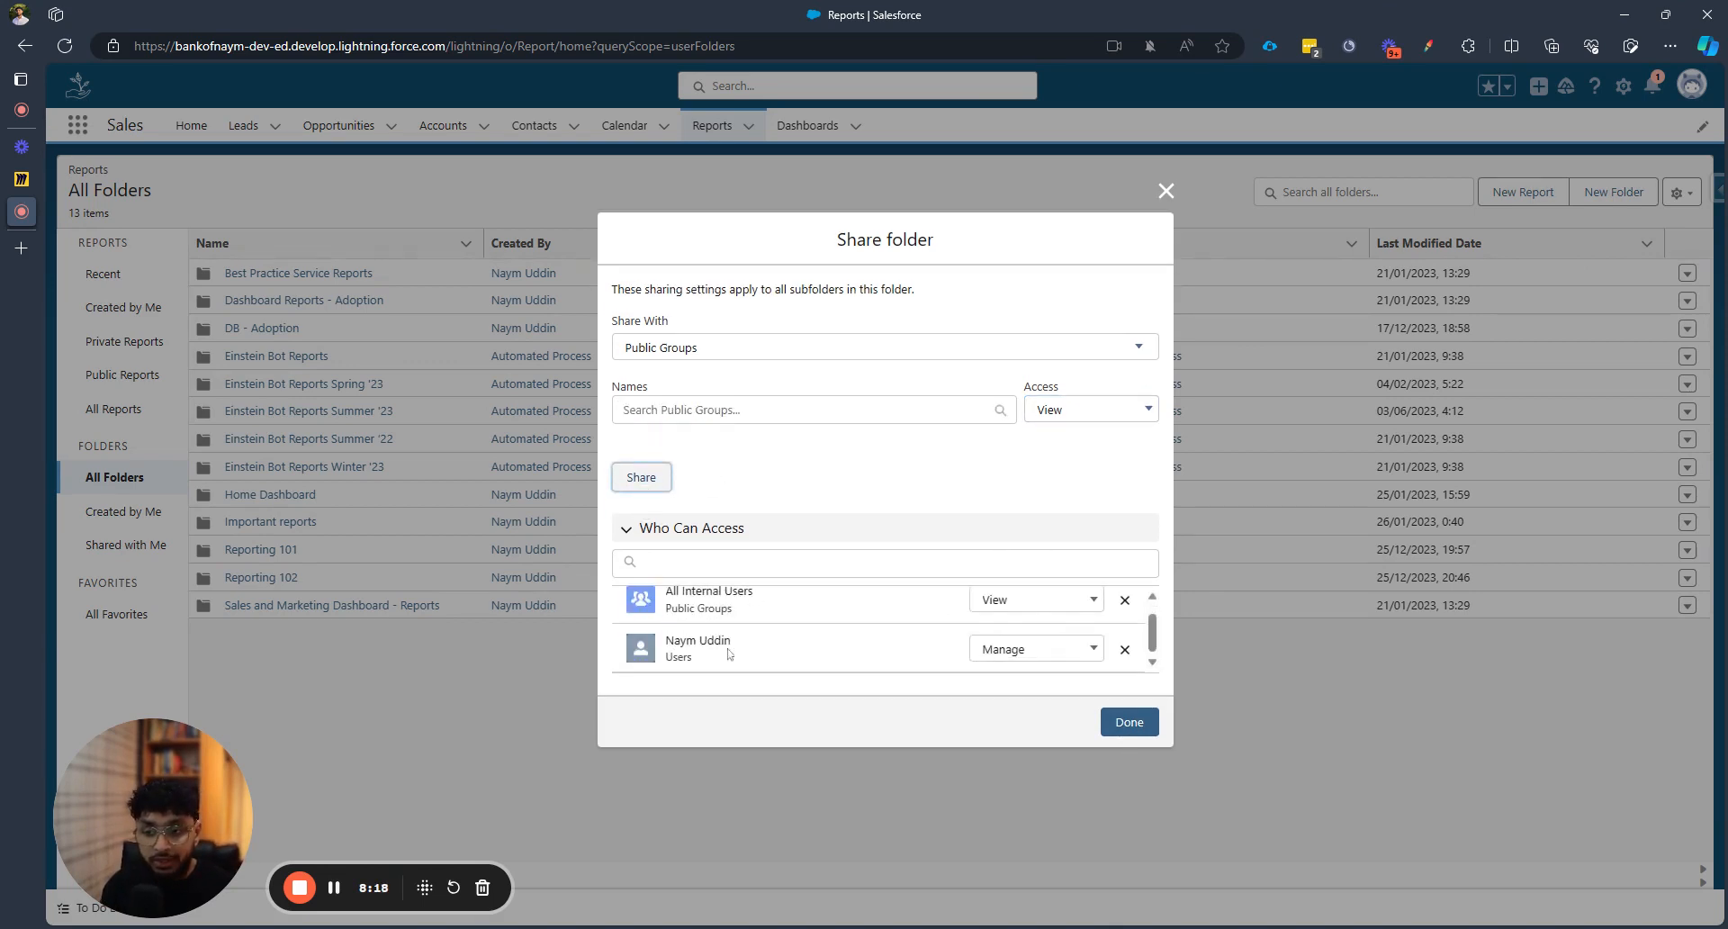
left_click(1128, 722)
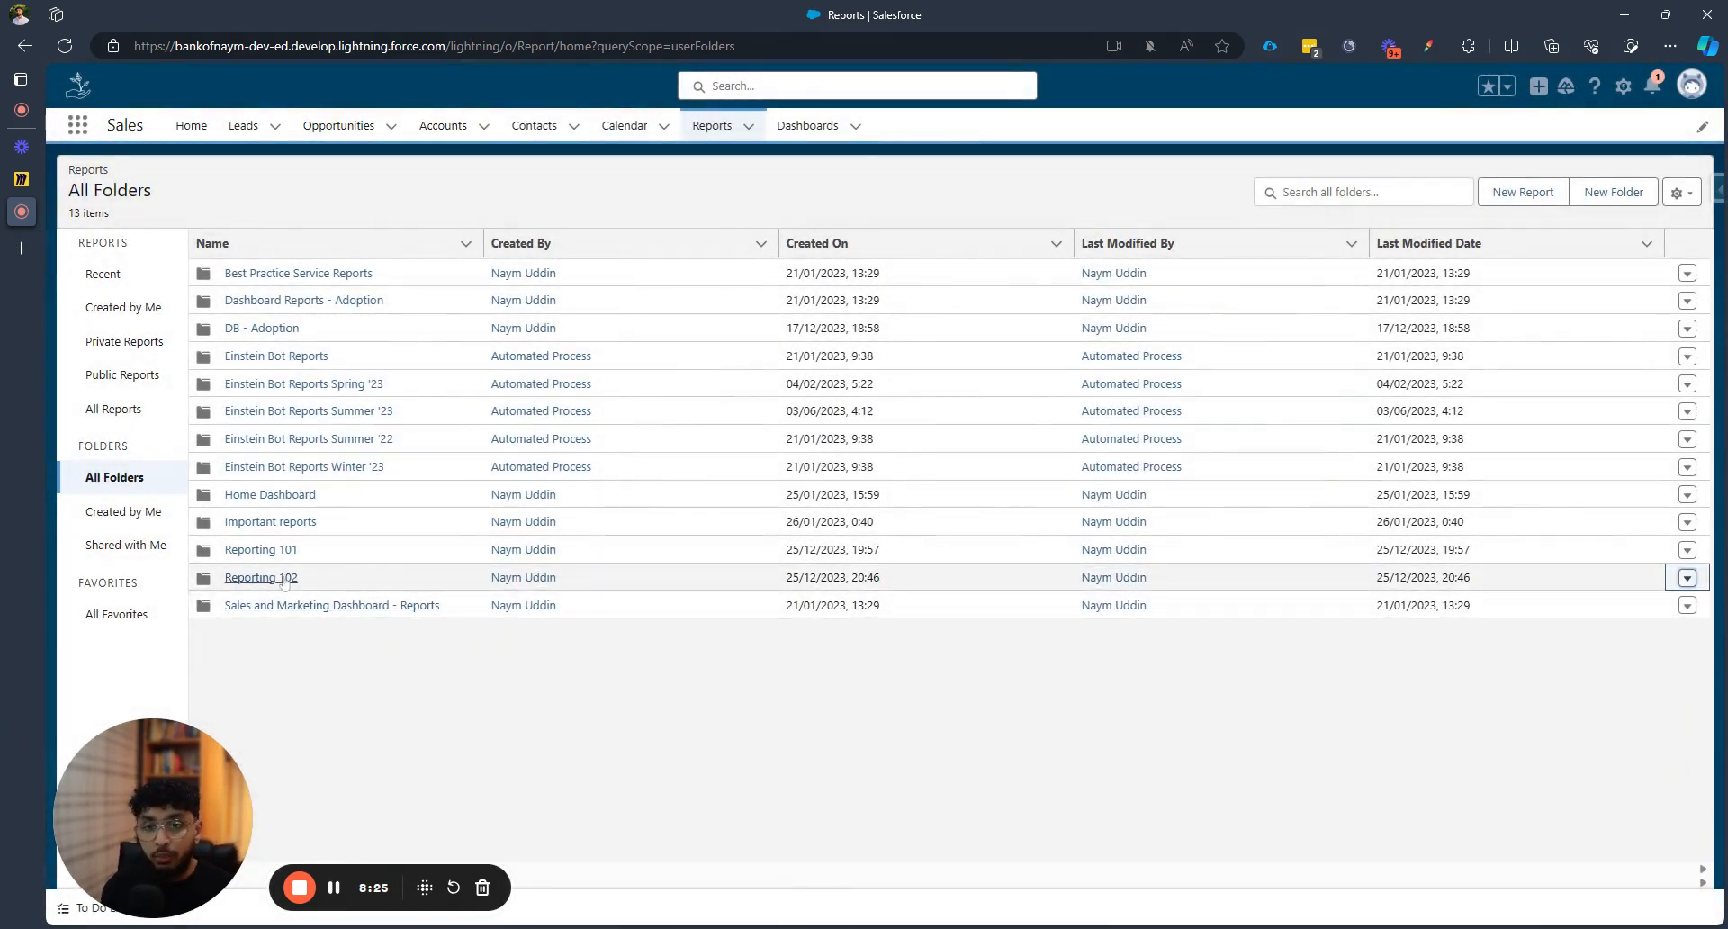
Open the empty Reporting 102 folder from the All Folders list
left_click(282, 580)
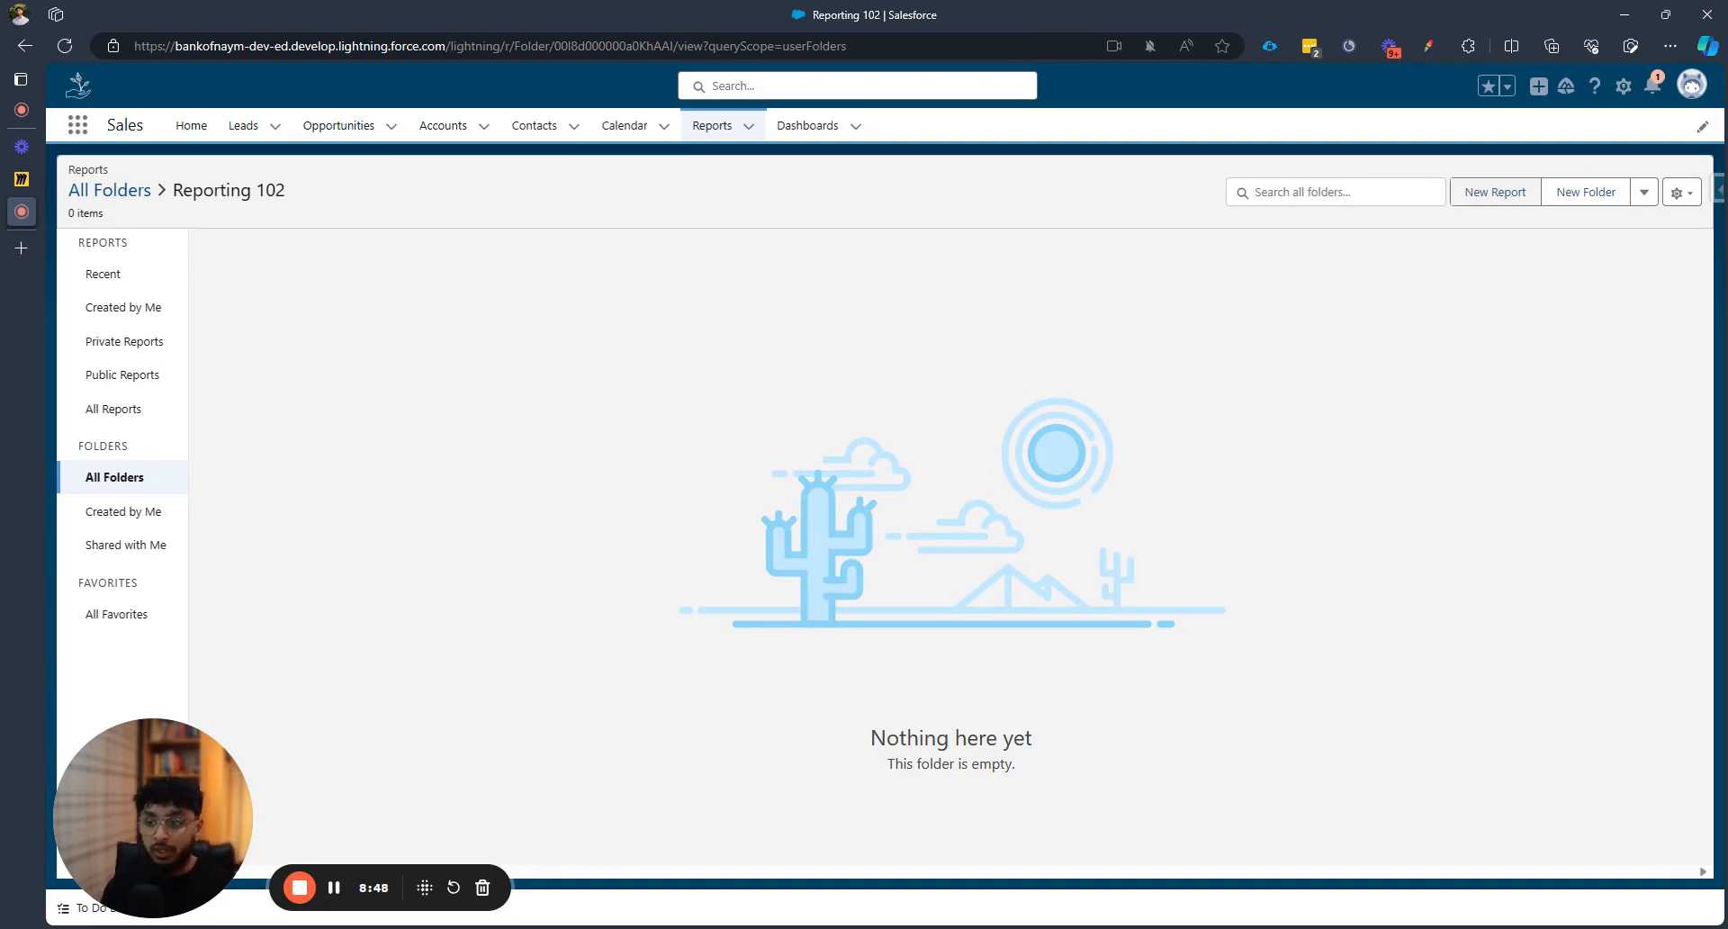
Start a new report on the Leads report type, found by searching 'lead' under All
left_click(1512, 200)
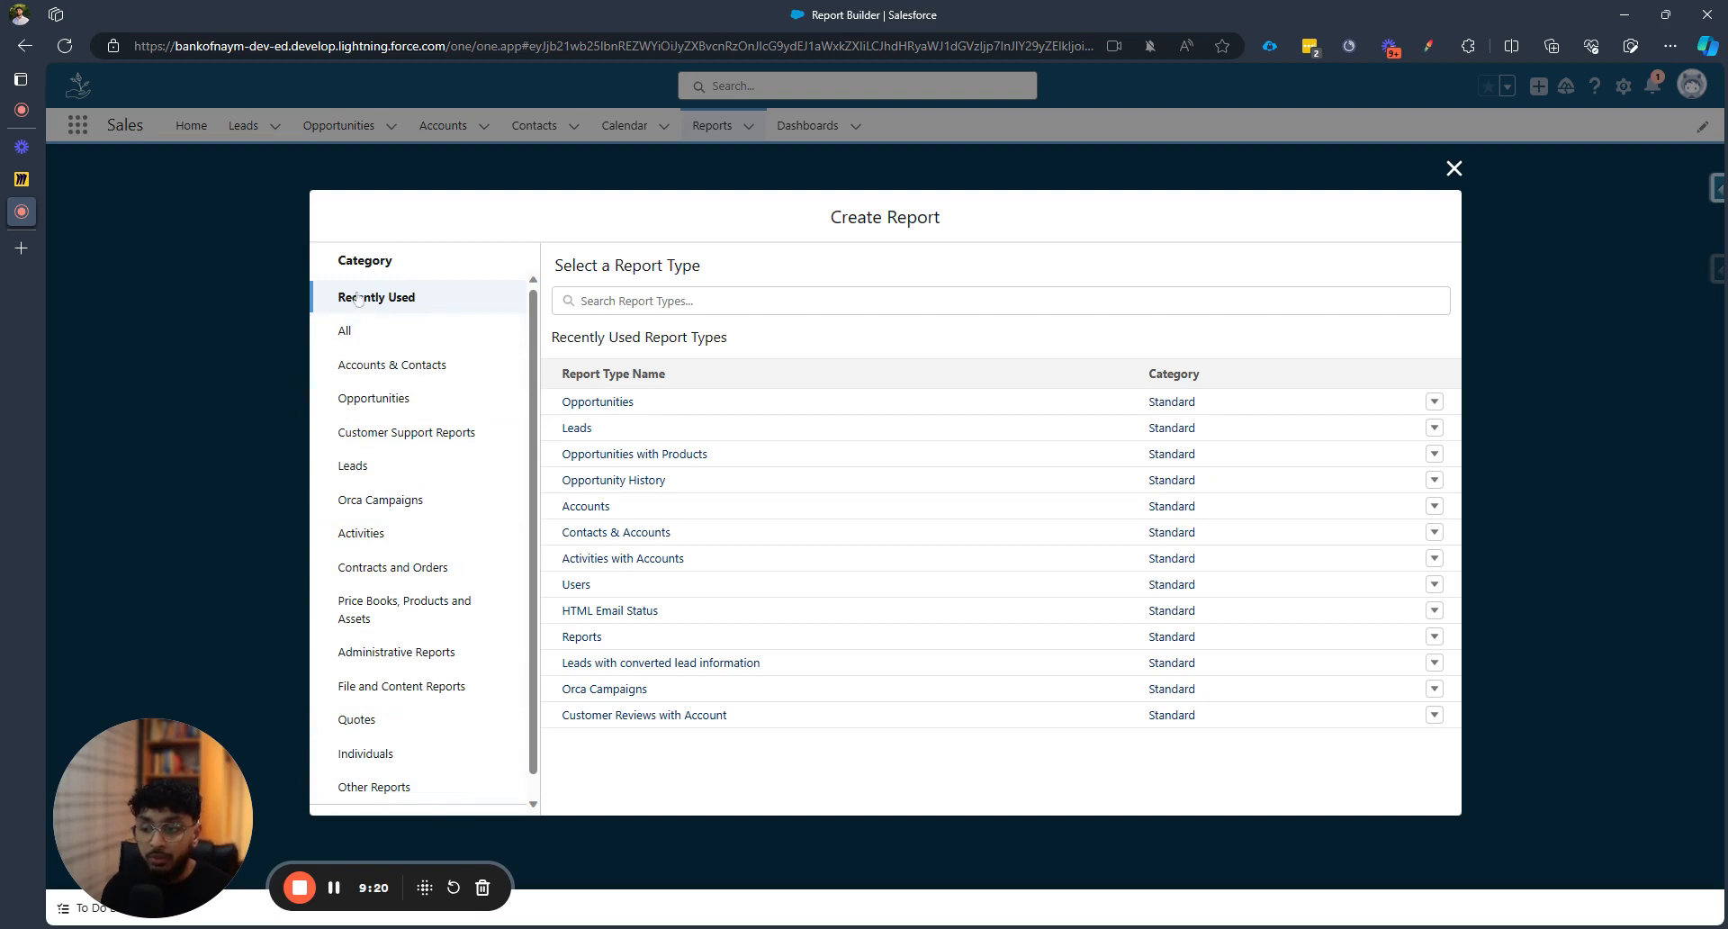
left_click(493, 341)
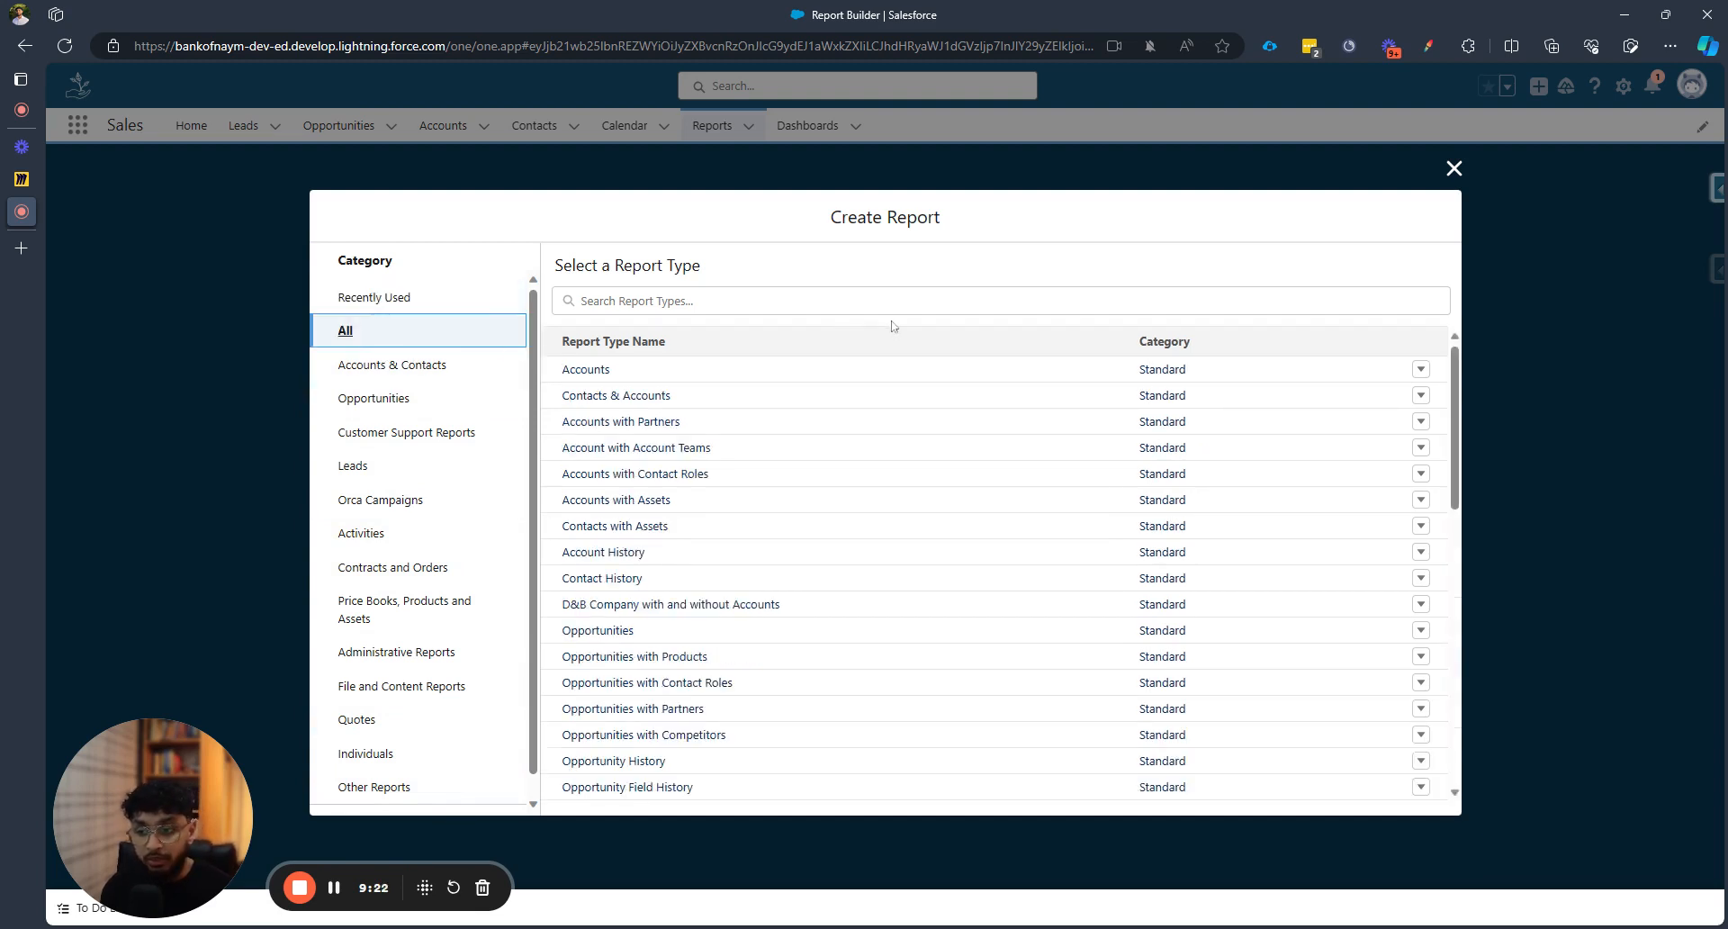
key("Tab")
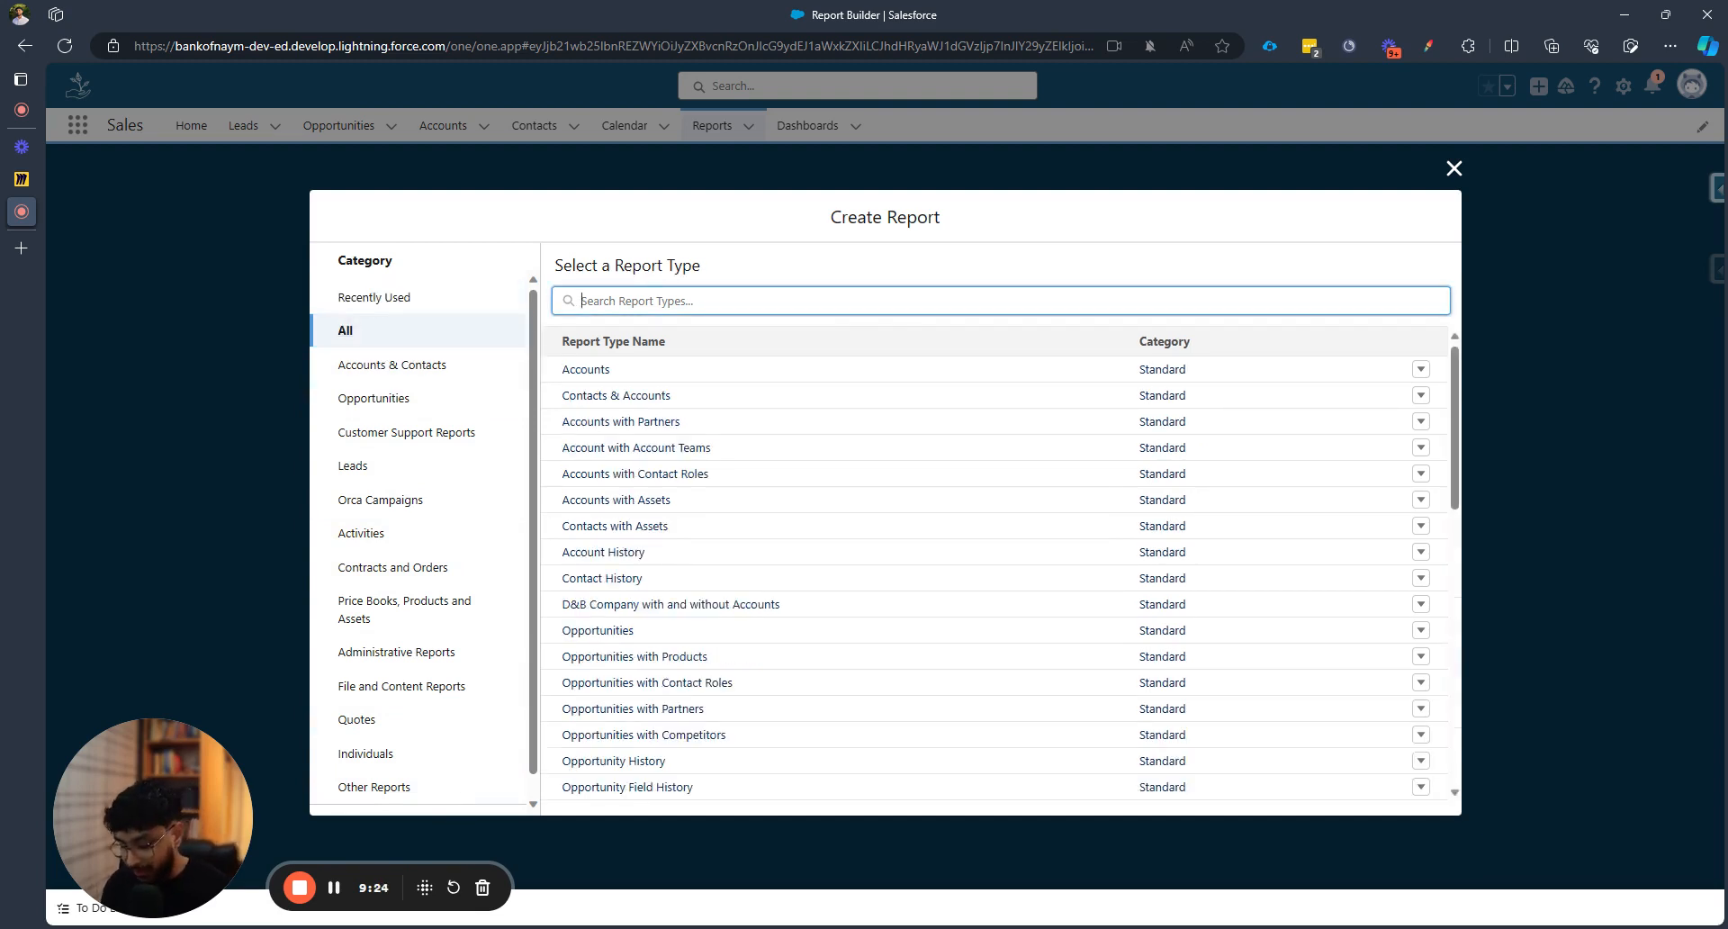
type("lead")
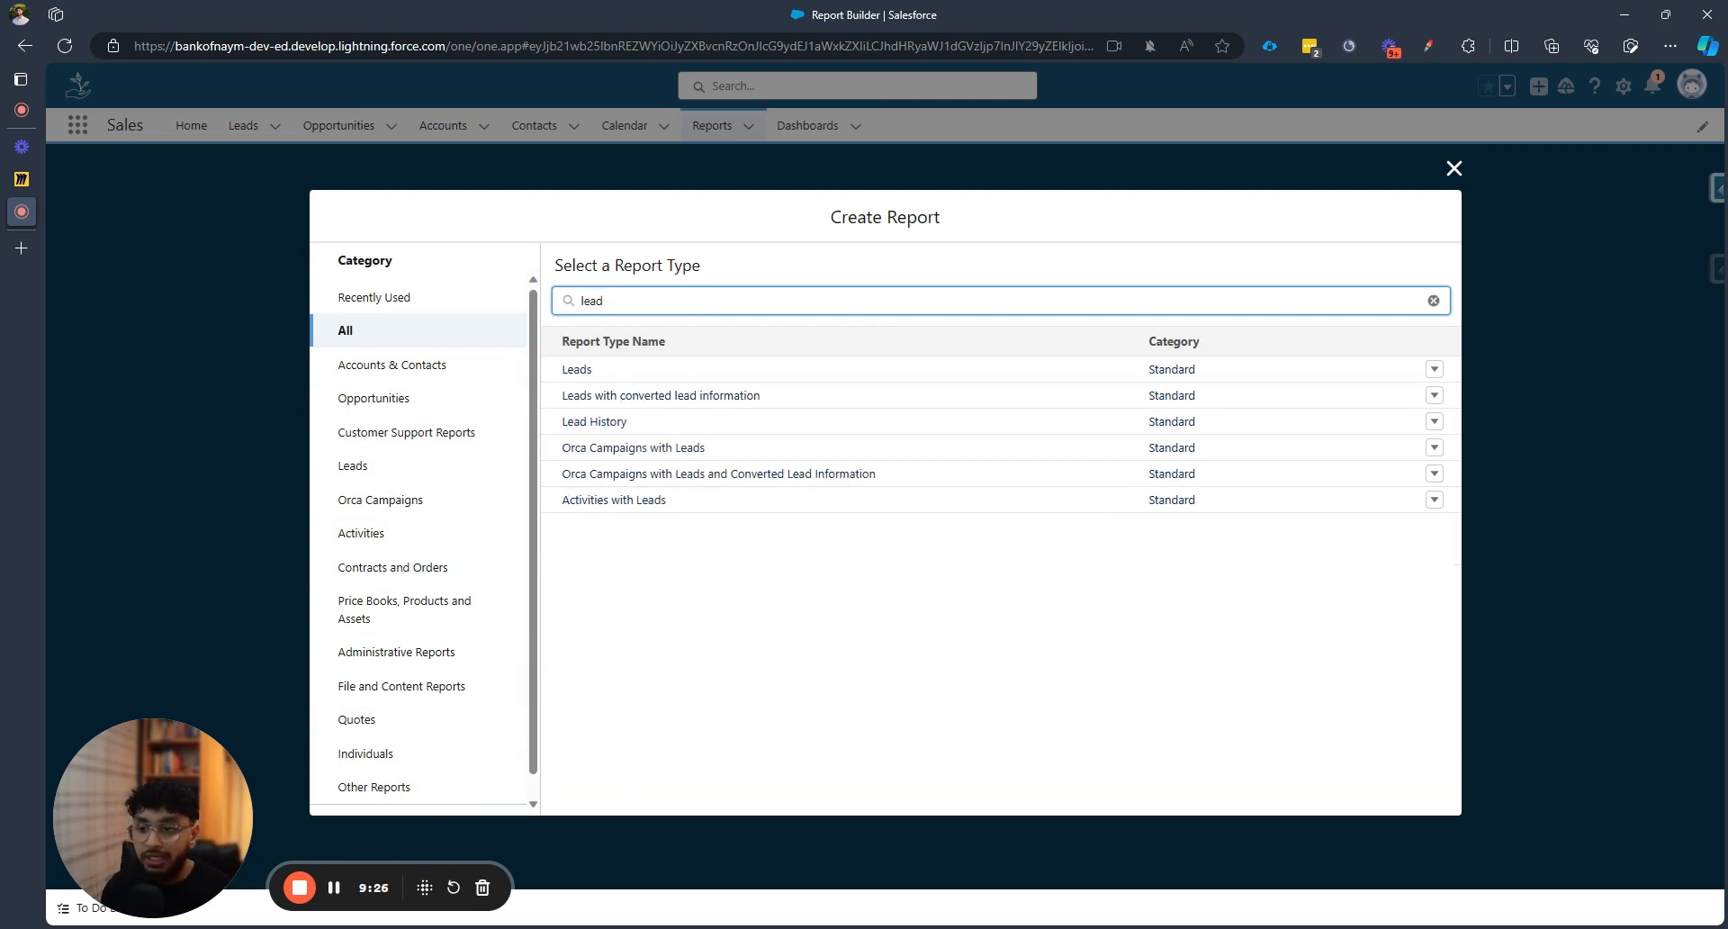
left_click(585, 372)
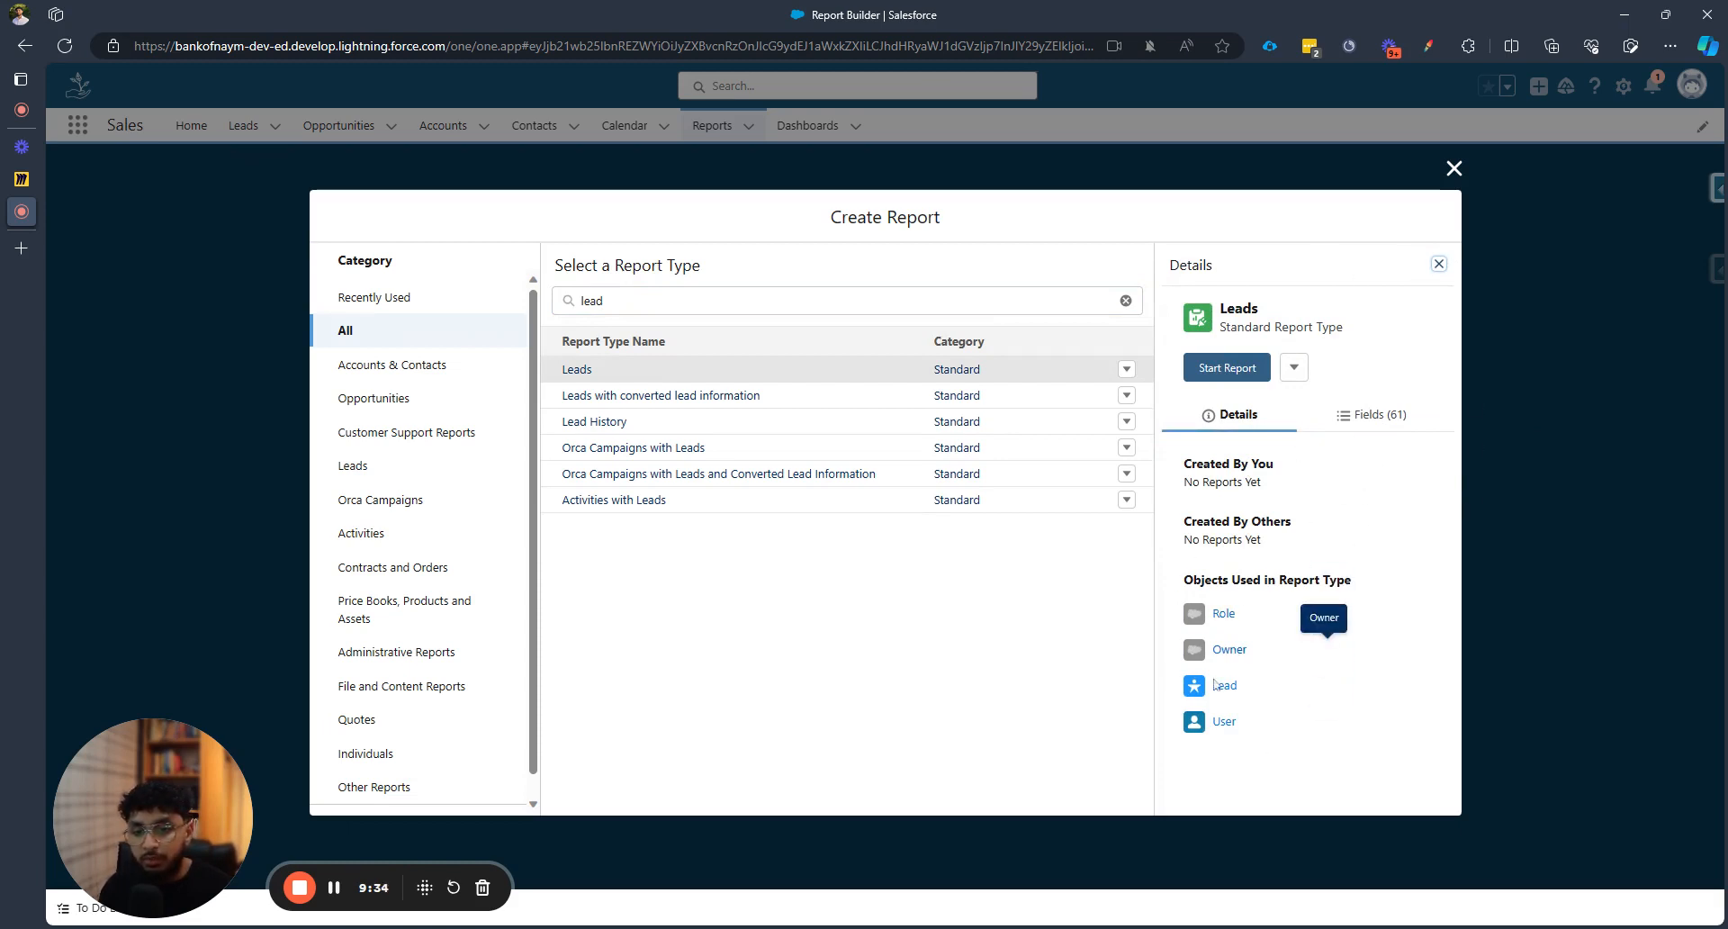
left_click(1379, 416)
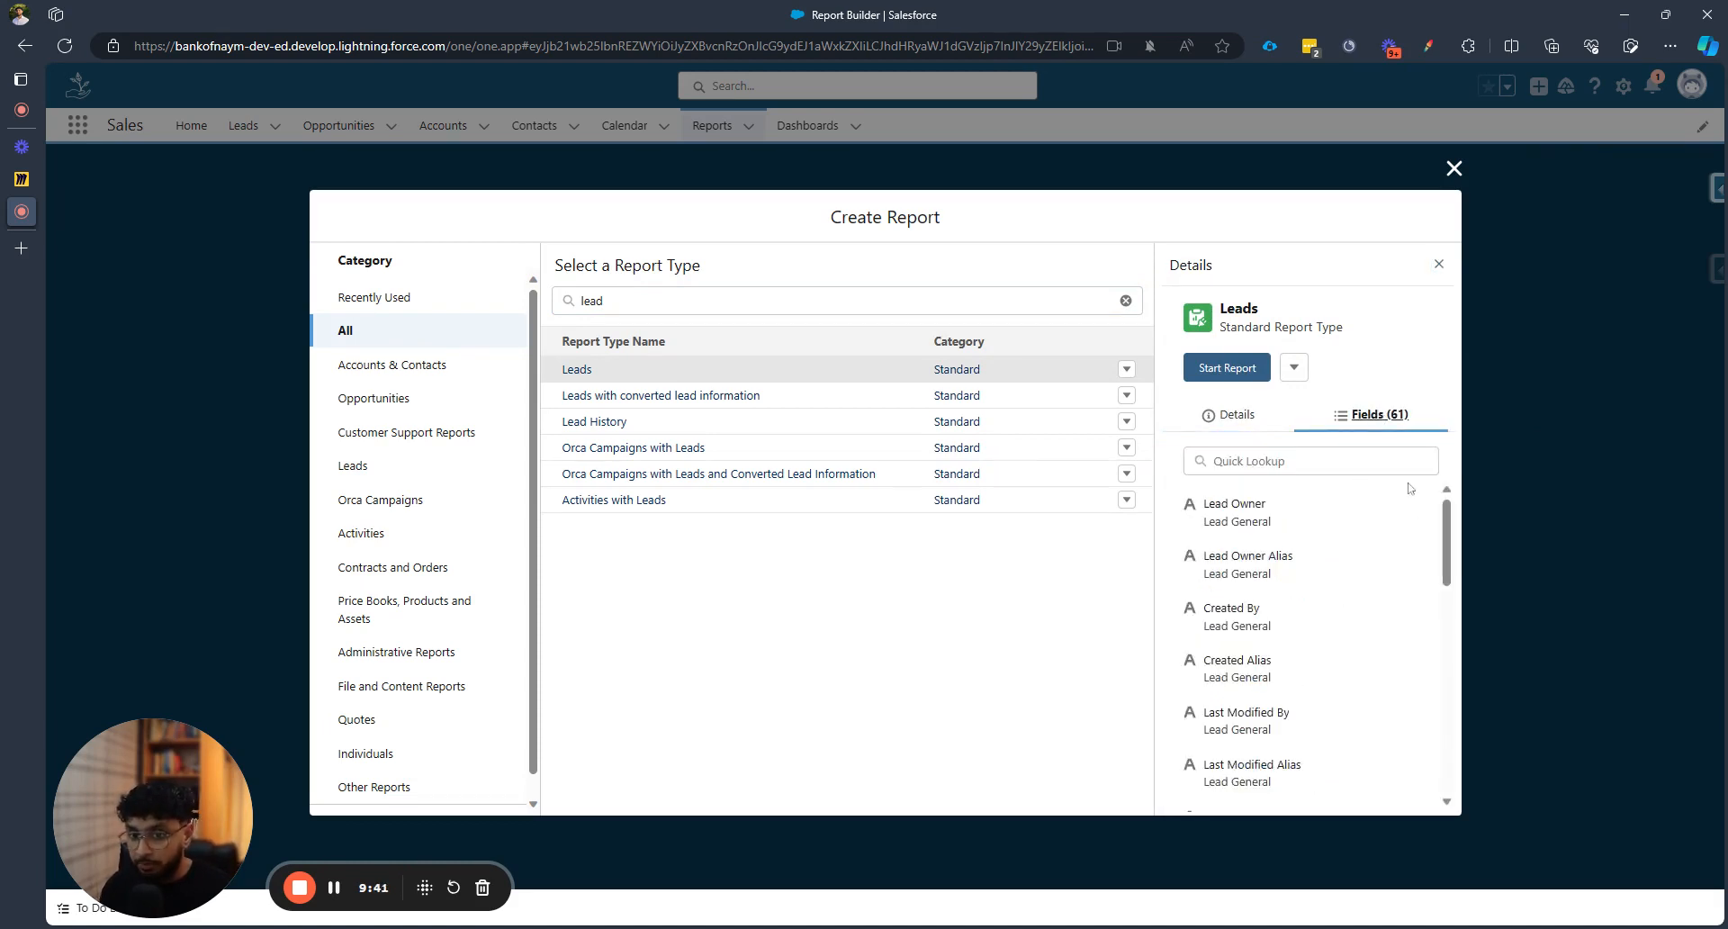
left_click(1235, 369)
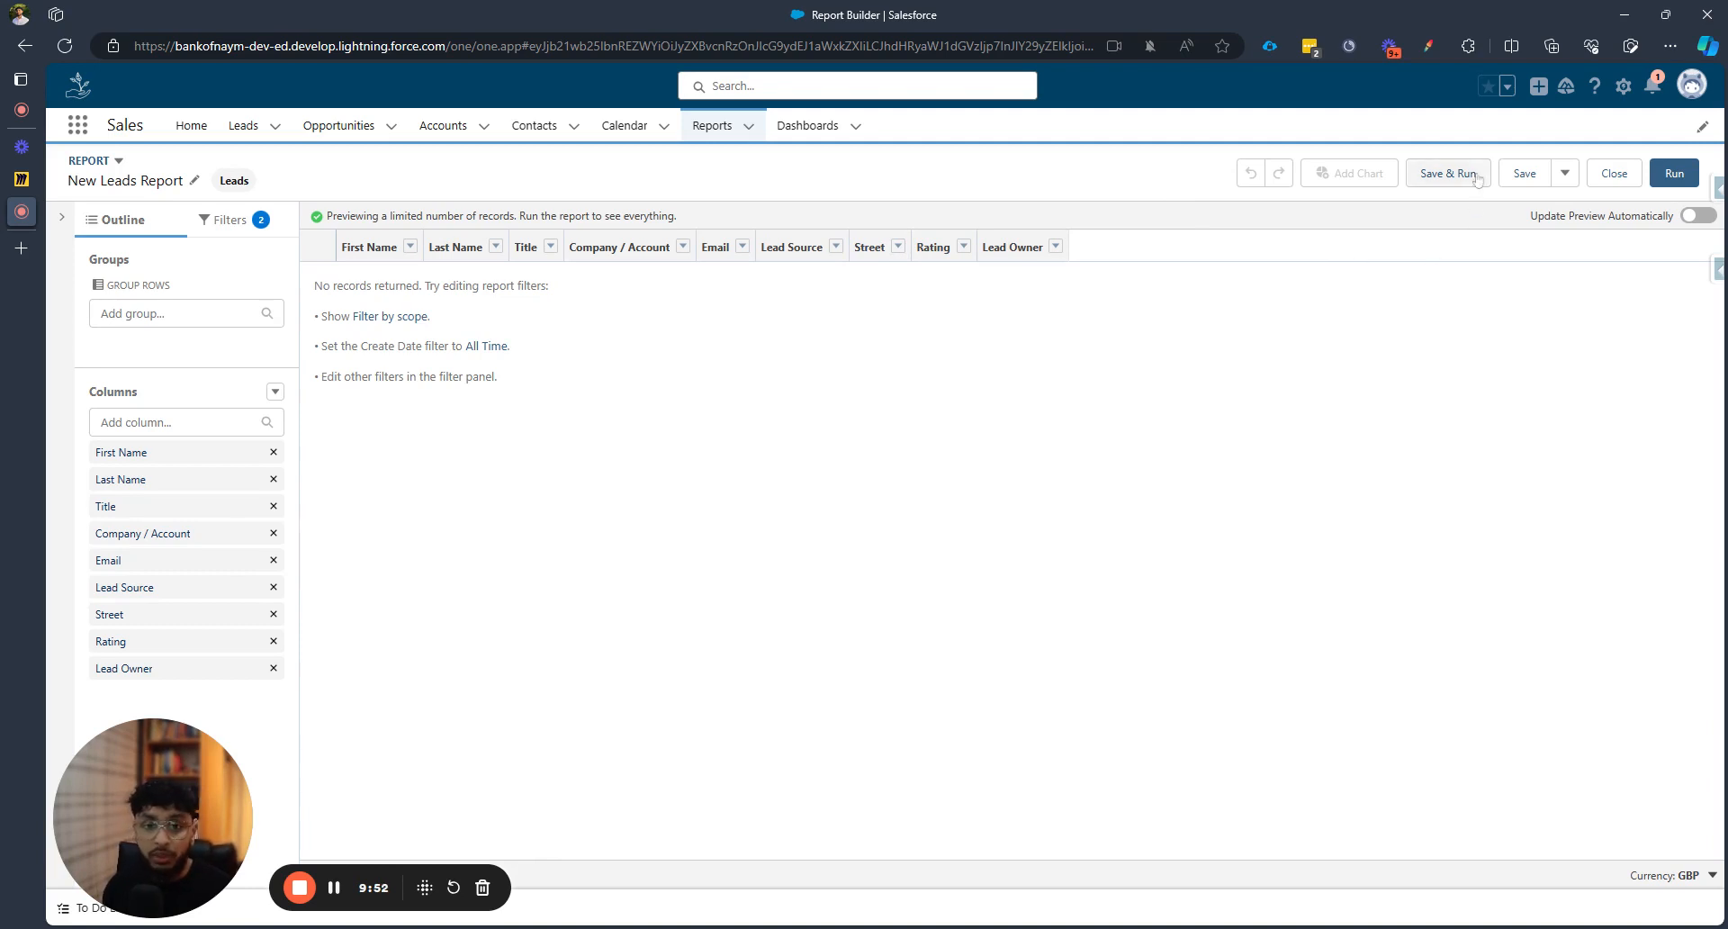
Name the report 'My first report' and file it in the Reporting 102 folder
left_click(1524, 174)
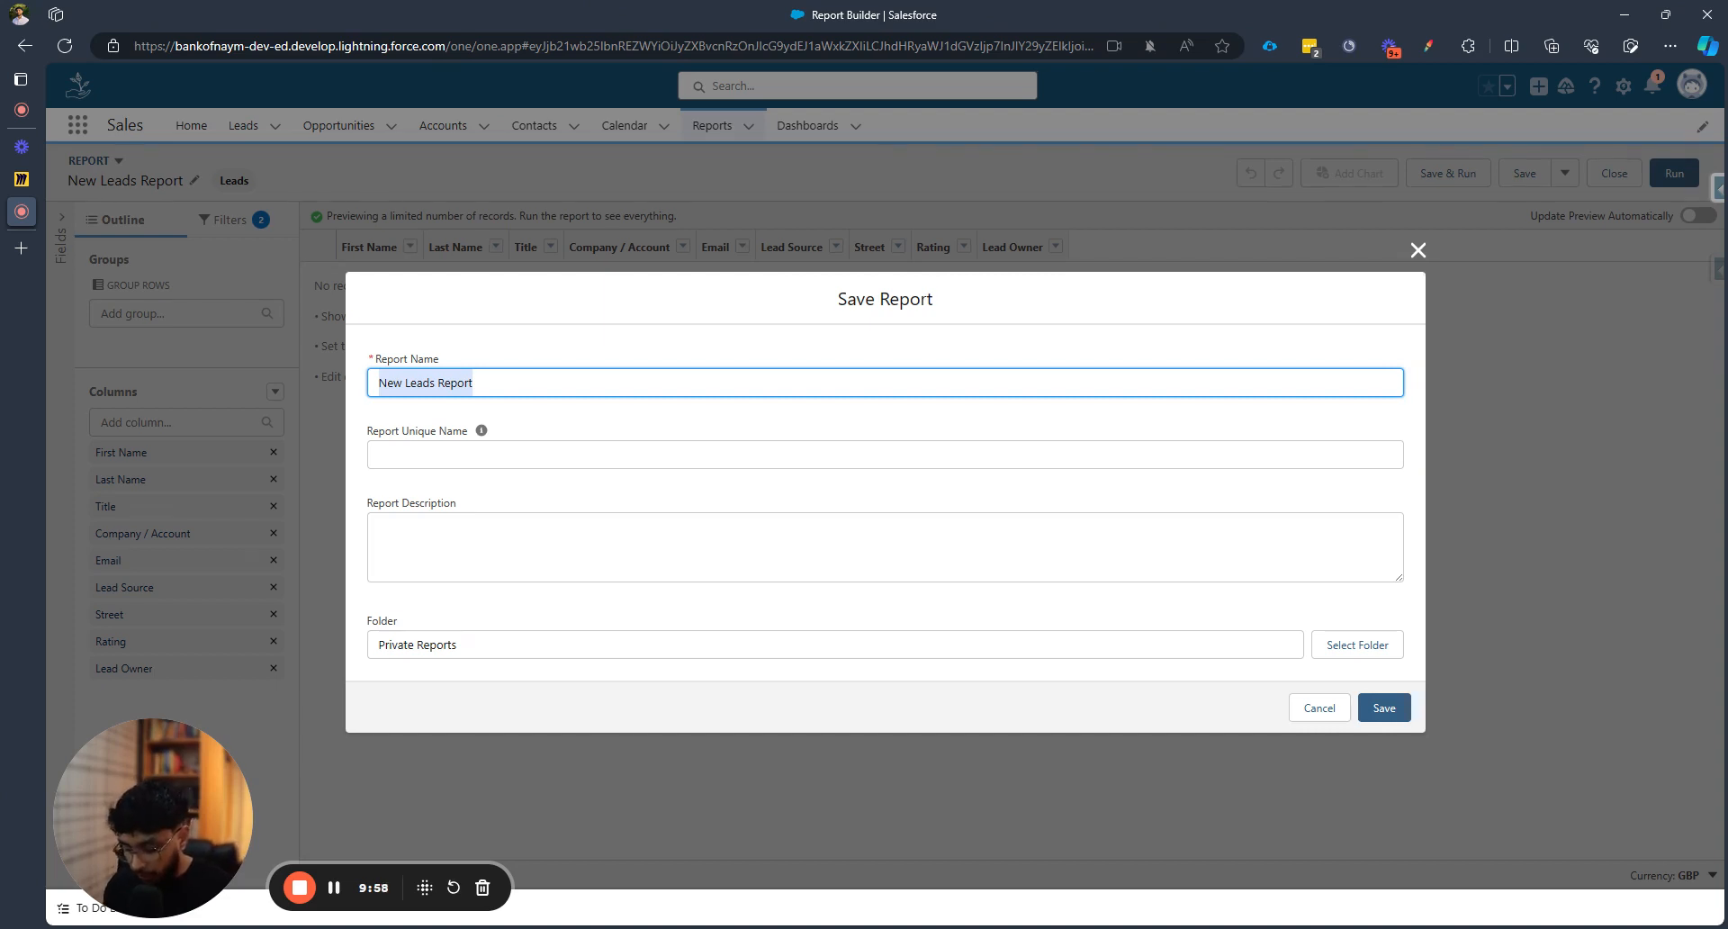
type("My first ")
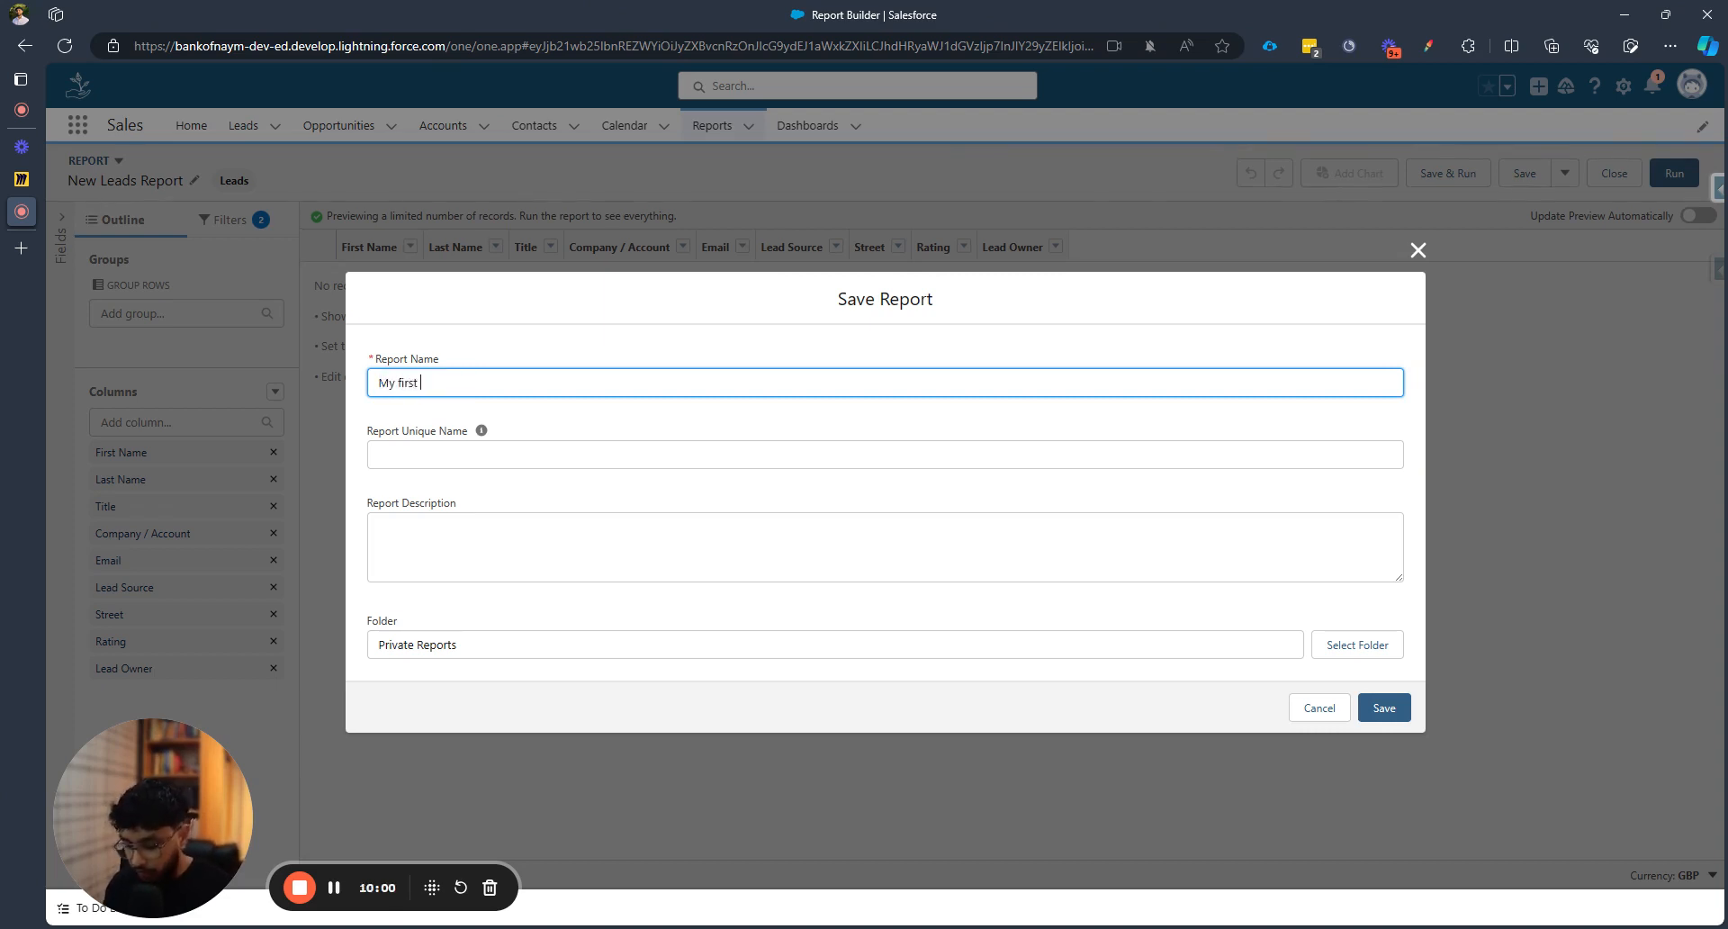
type("repor")
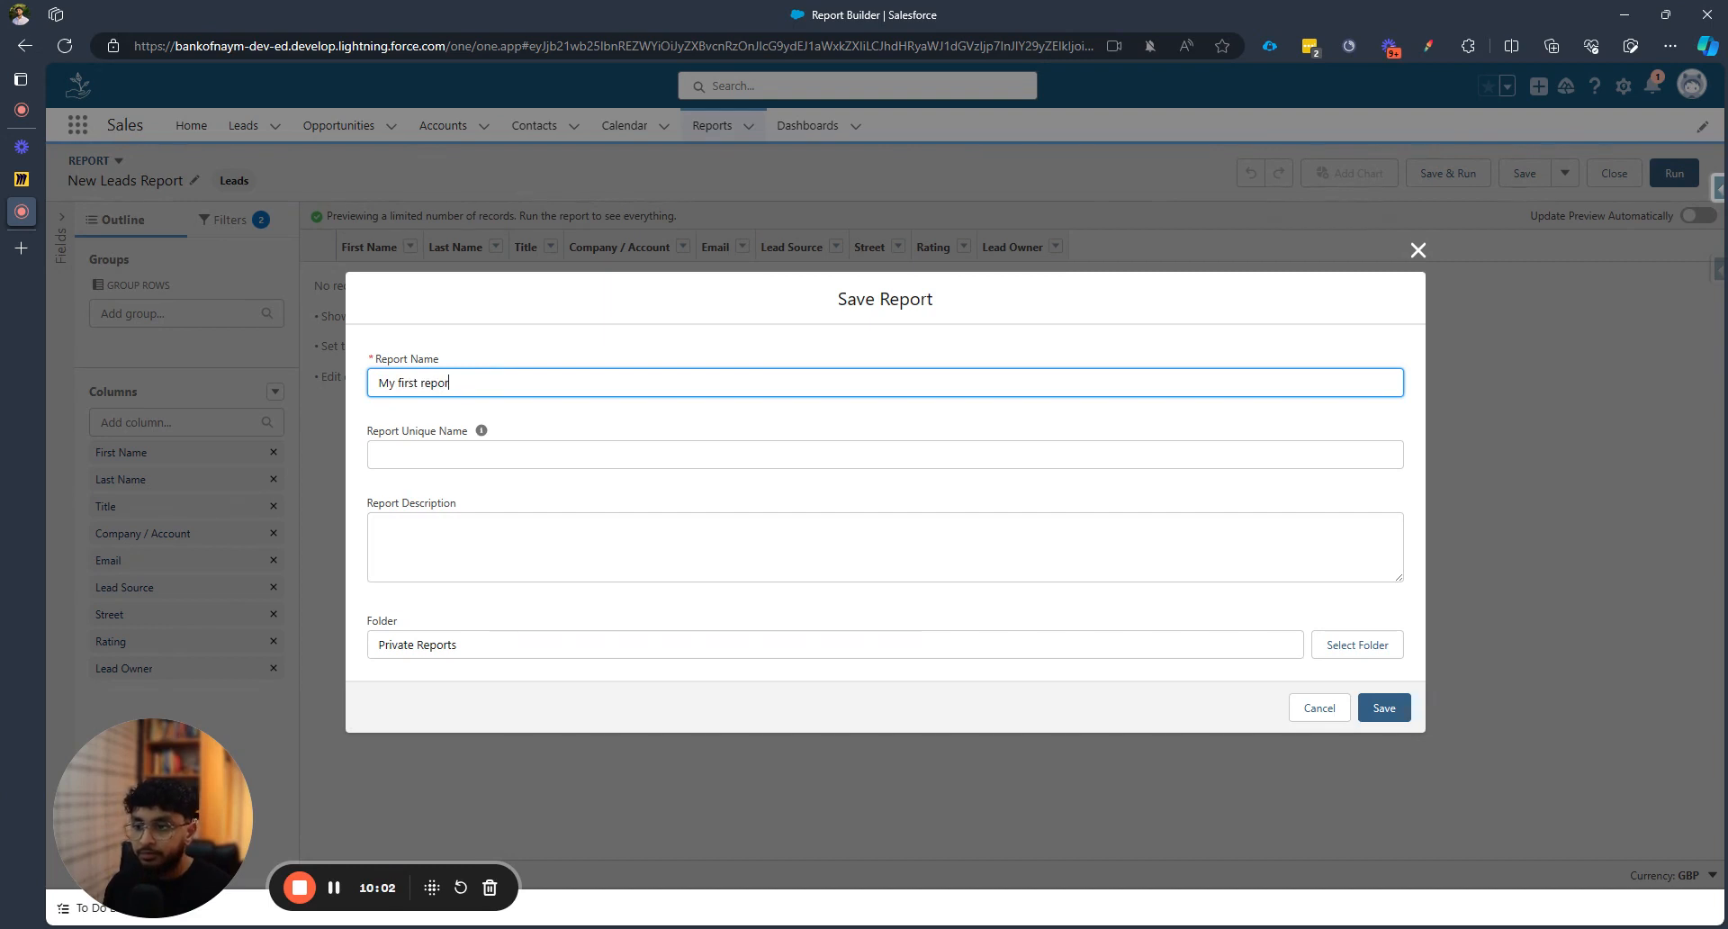
type("t")
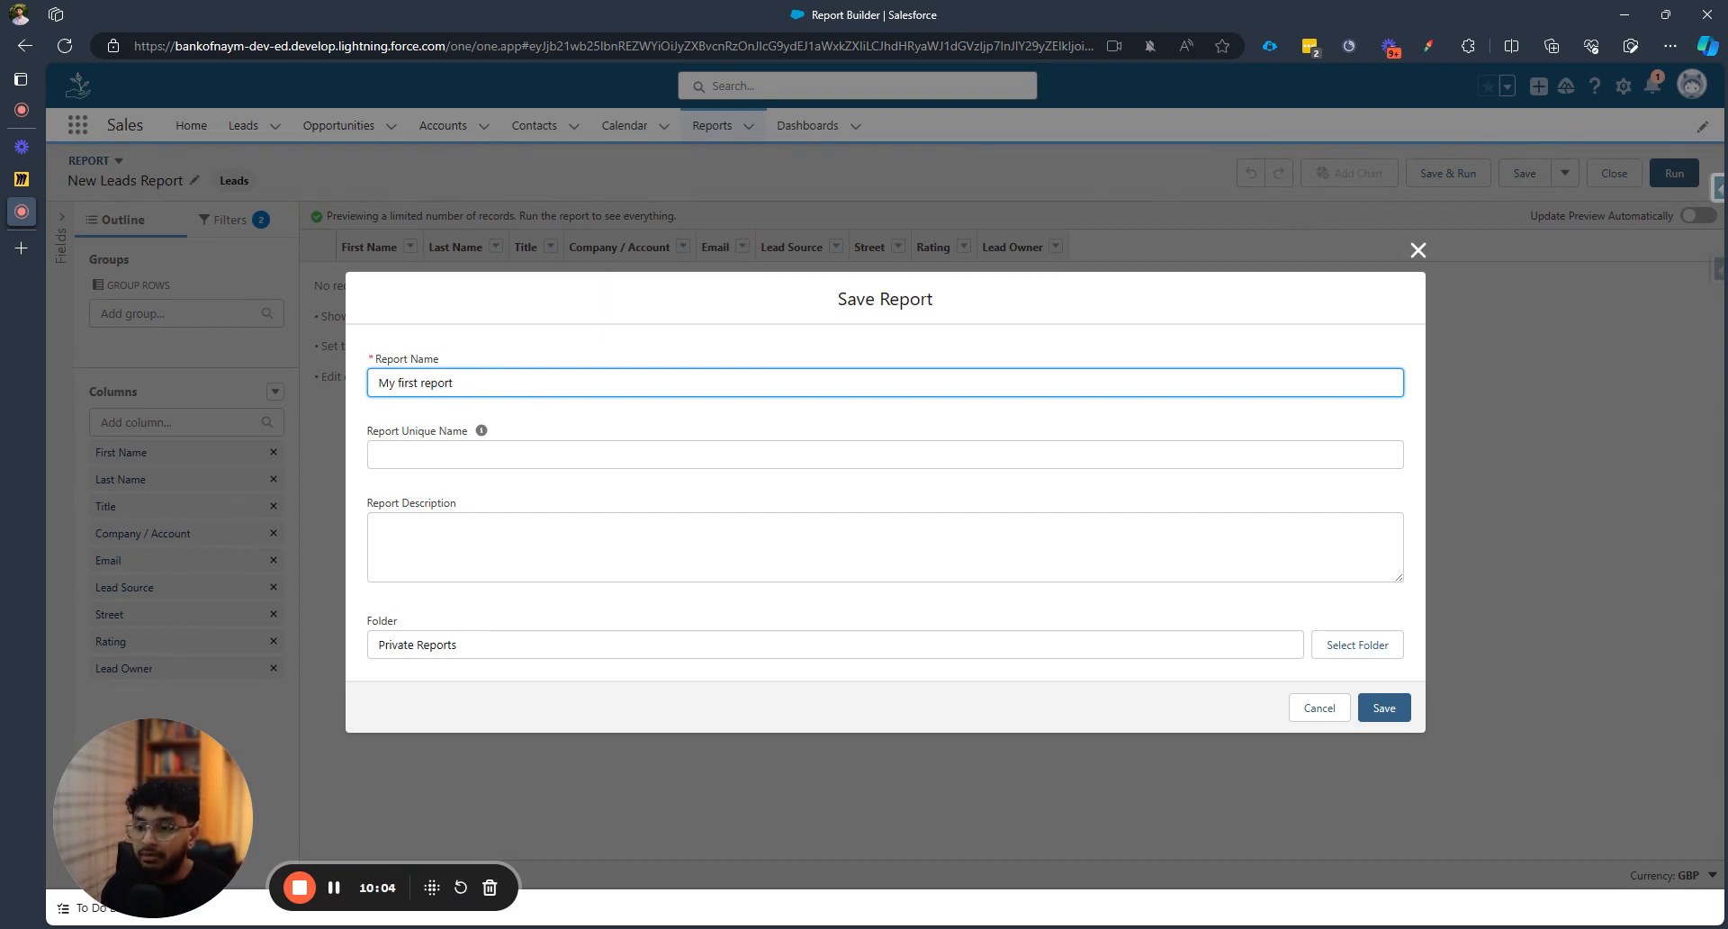
key("Tab")
left_click(587, 424)
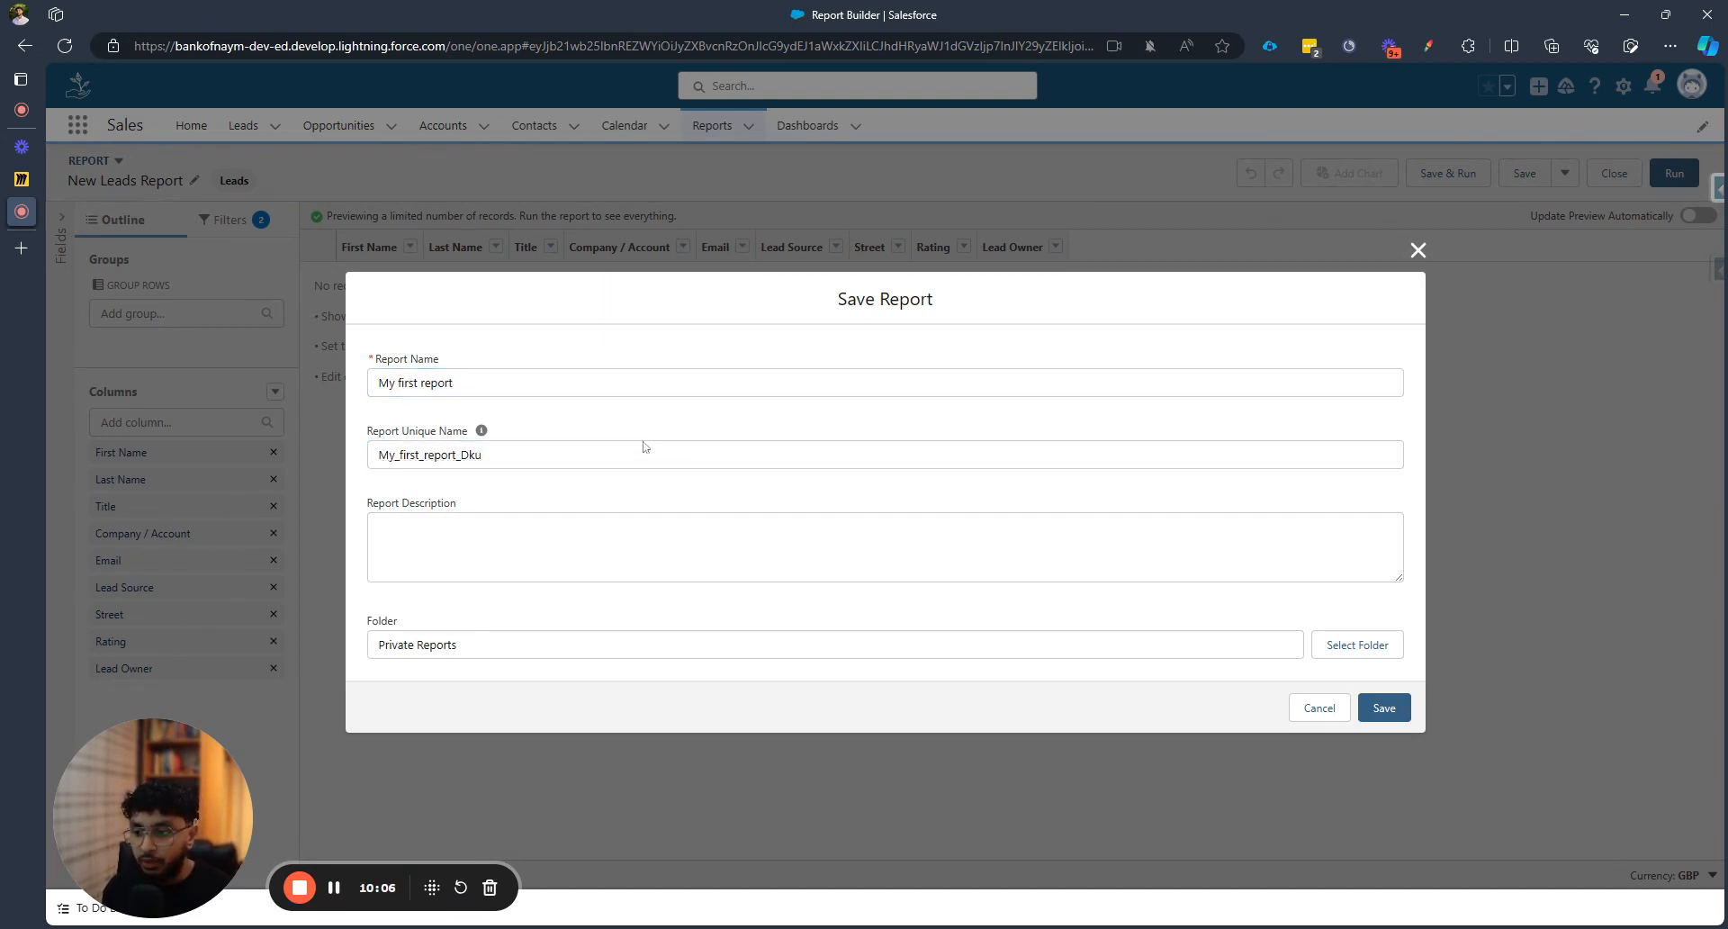
left_click(814, 543)
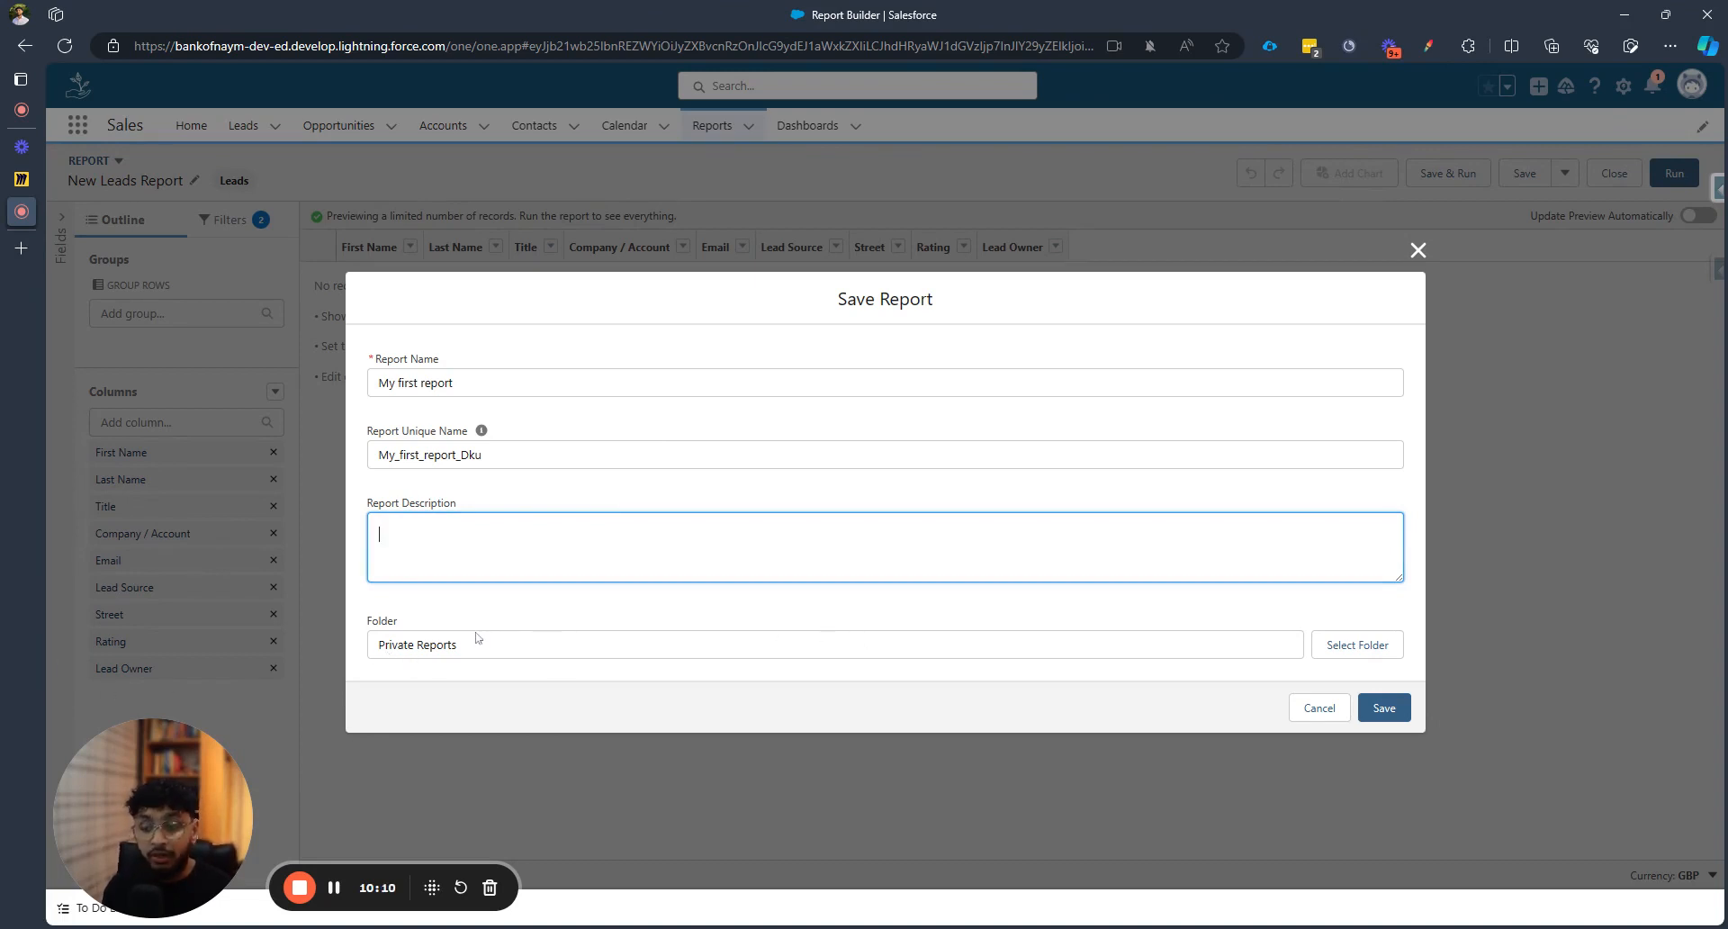
left_click_drag(494, 640, 379, 641)
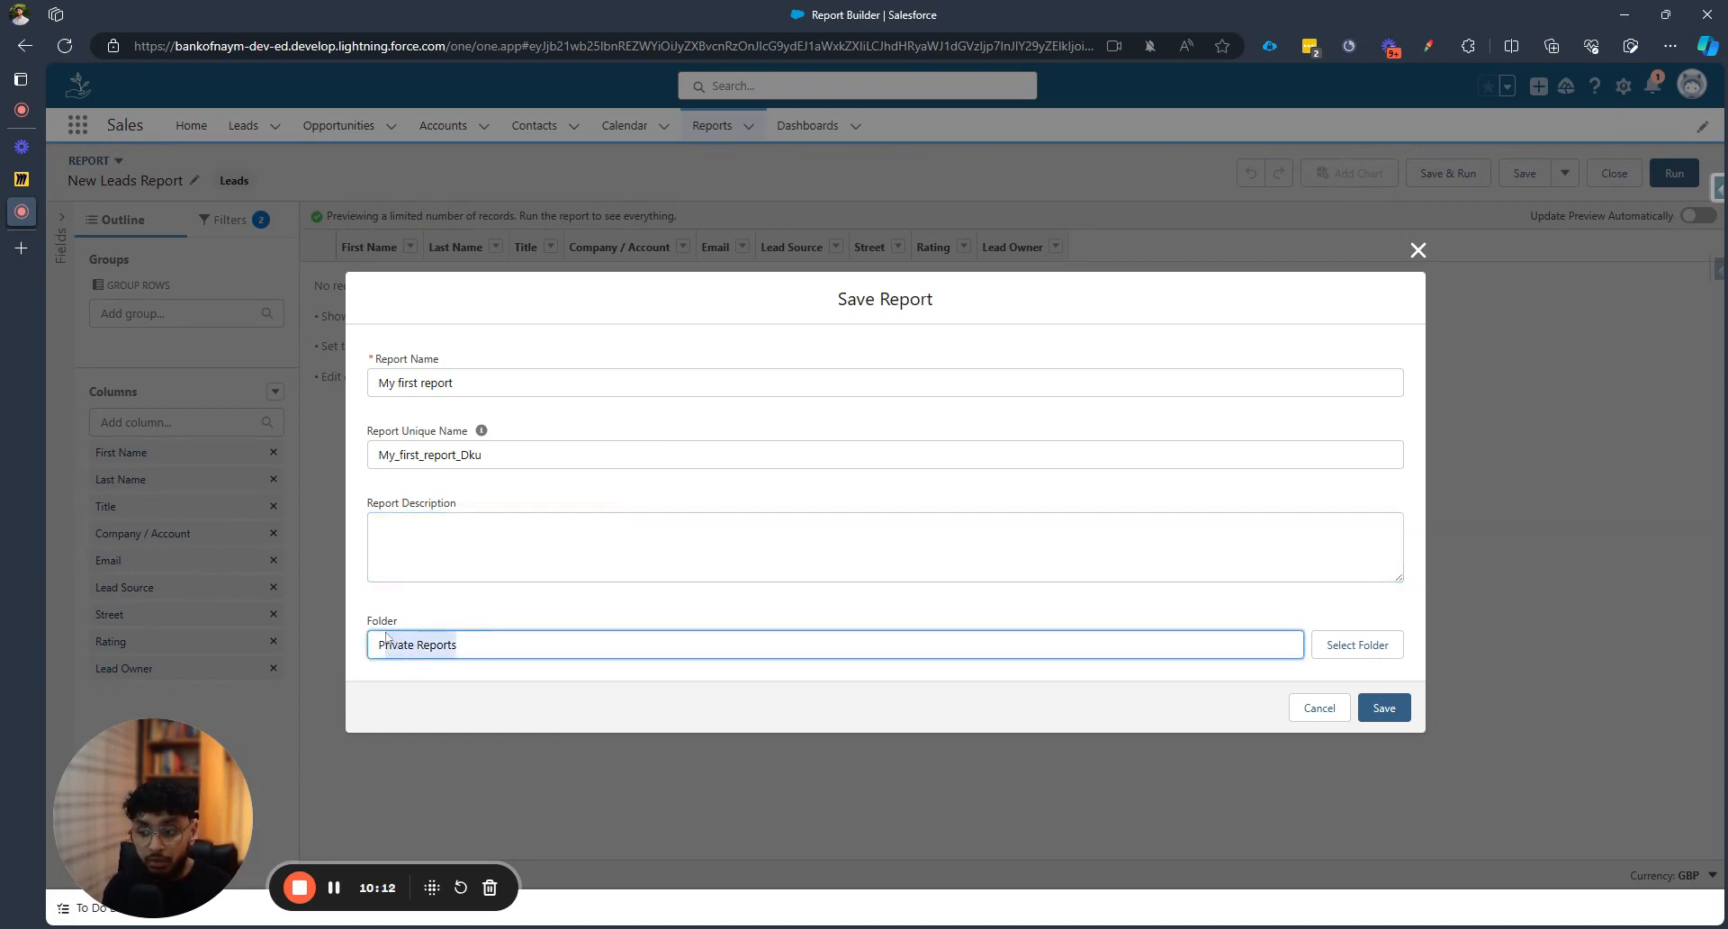
left_click(708, 635)
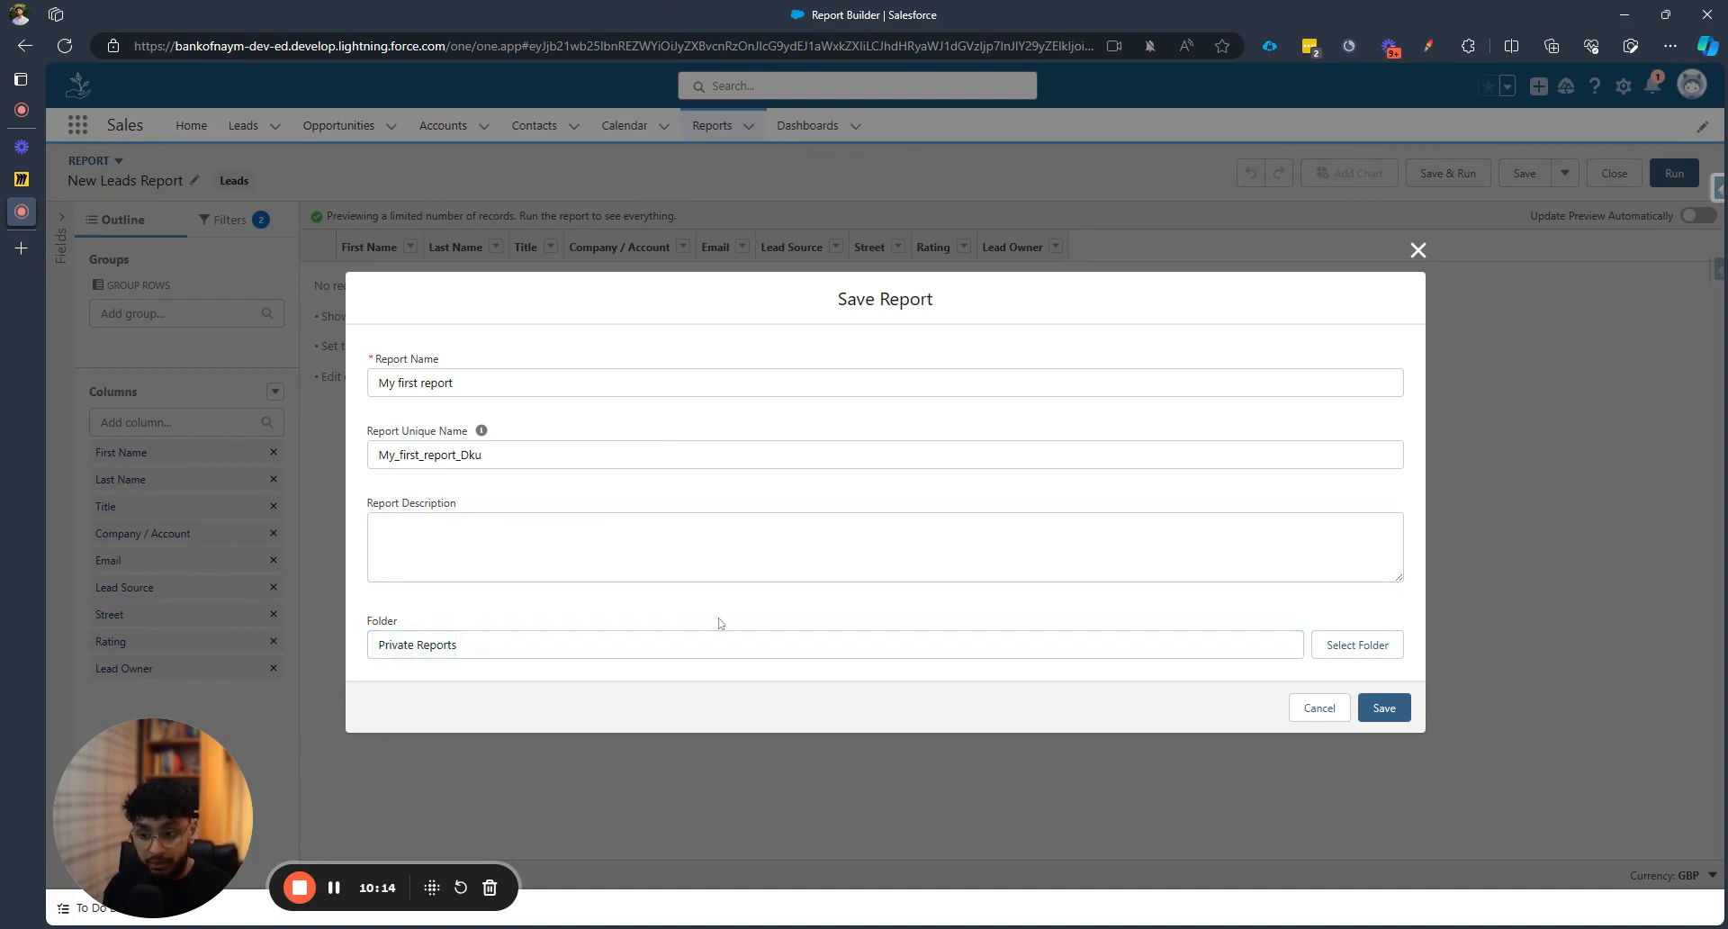
left_click(1367, 648)
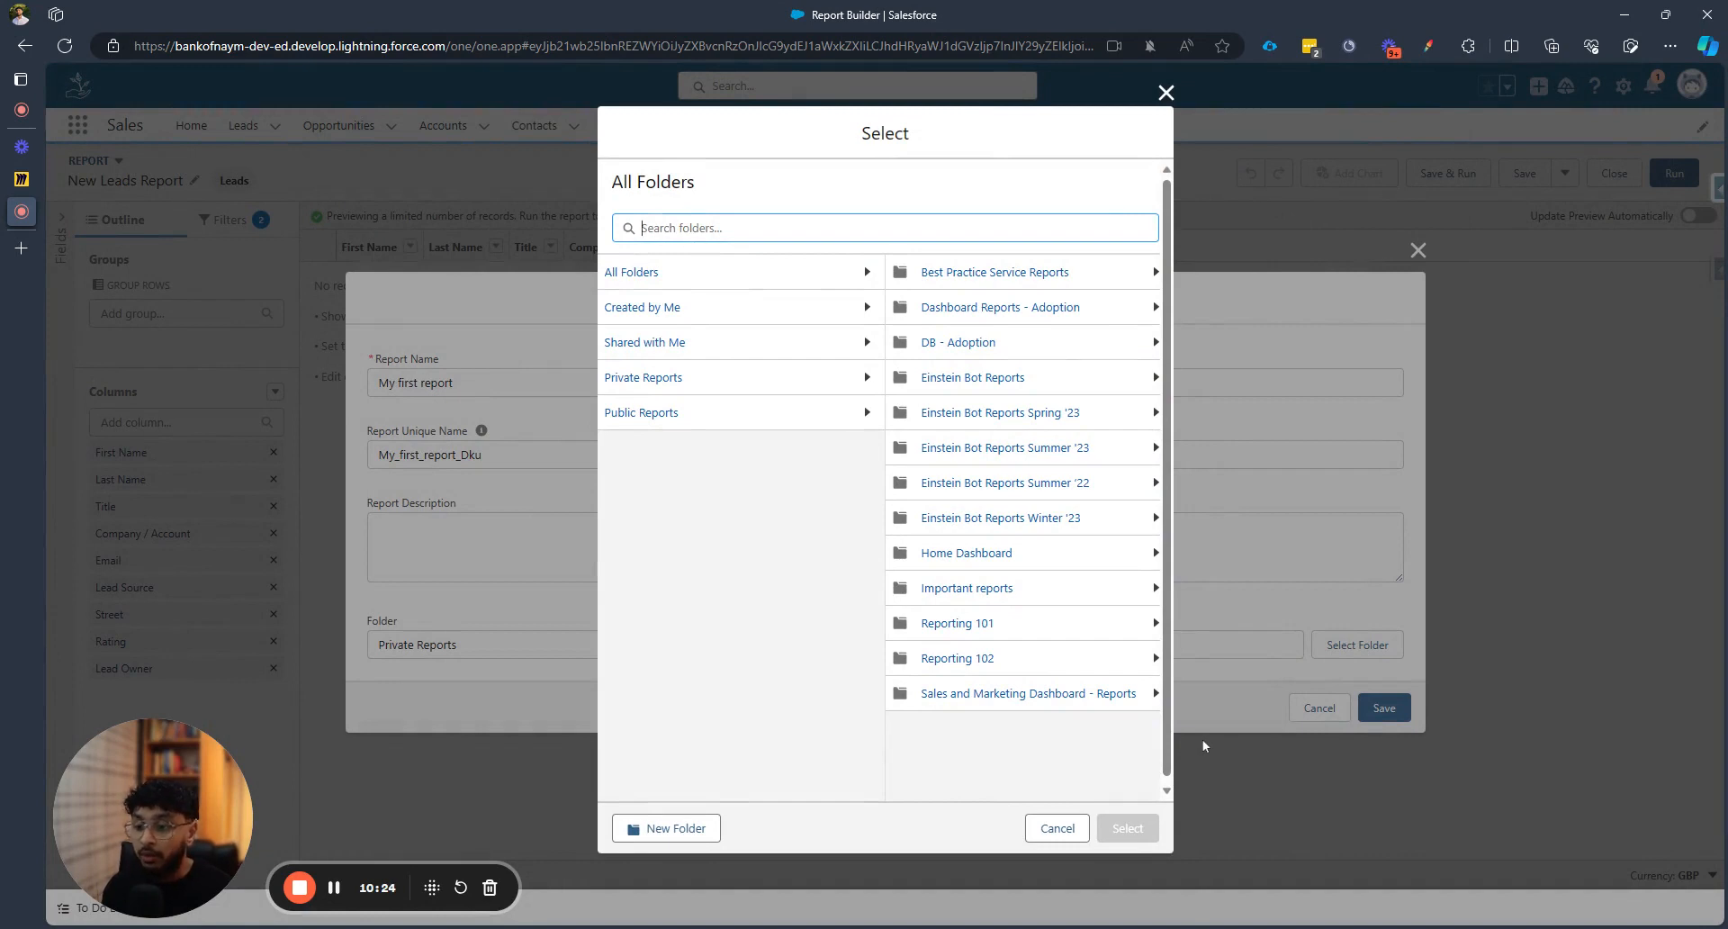
left_click(985, 664)
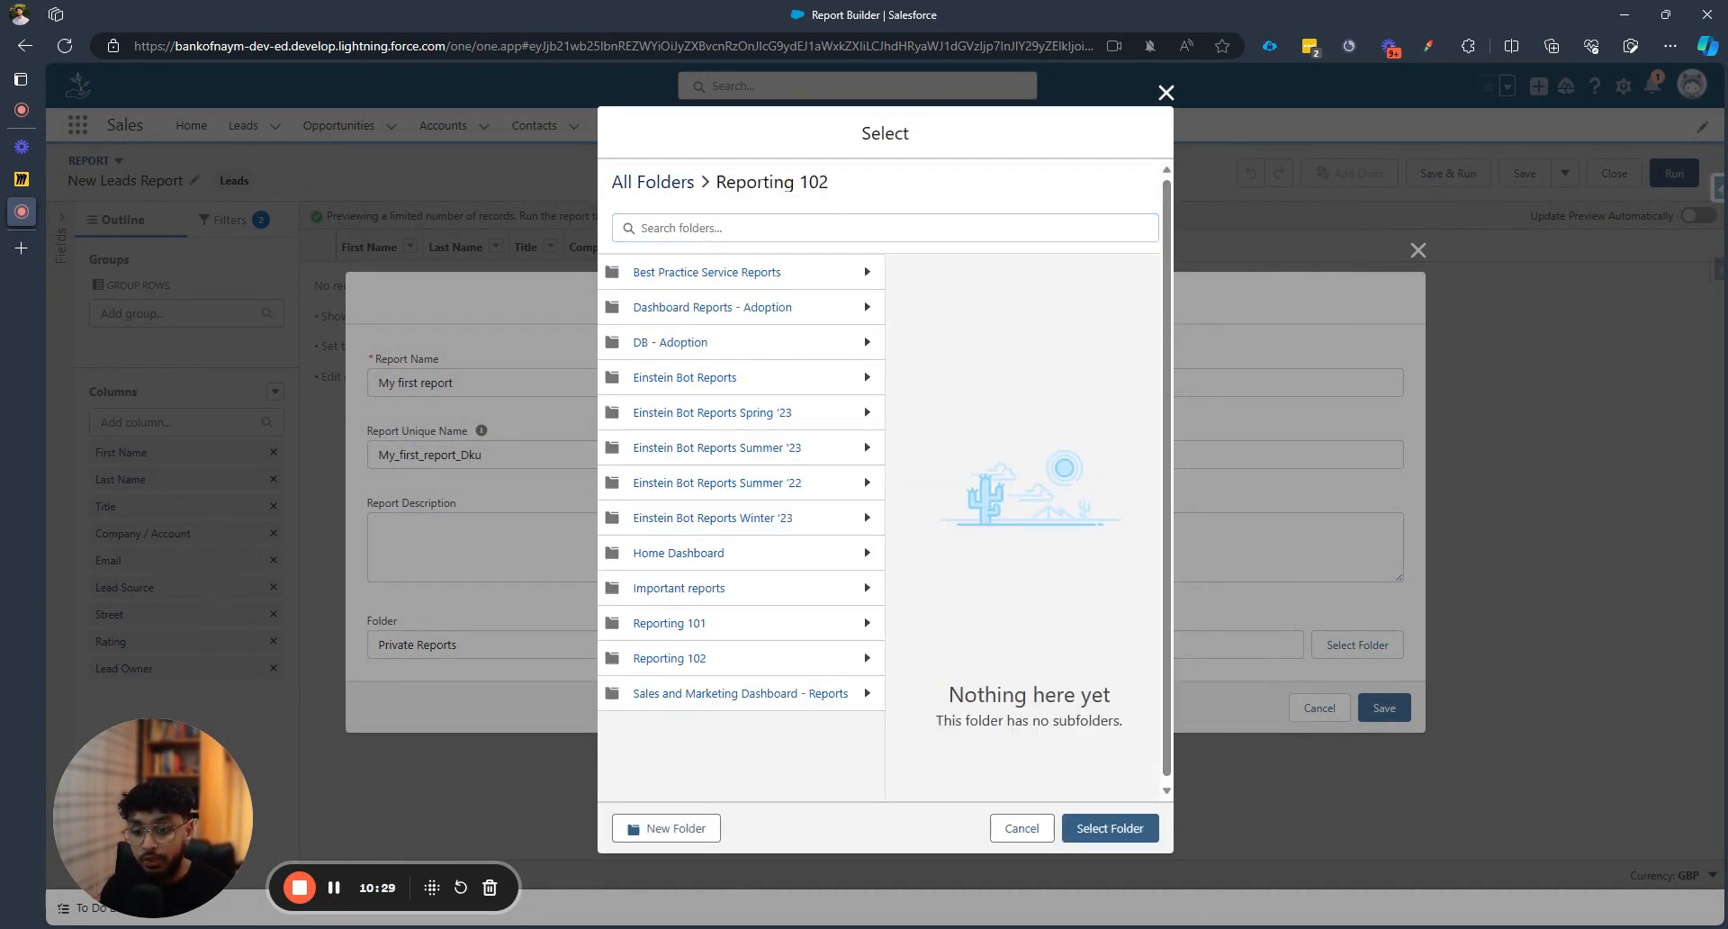
left_click(1109, 828)
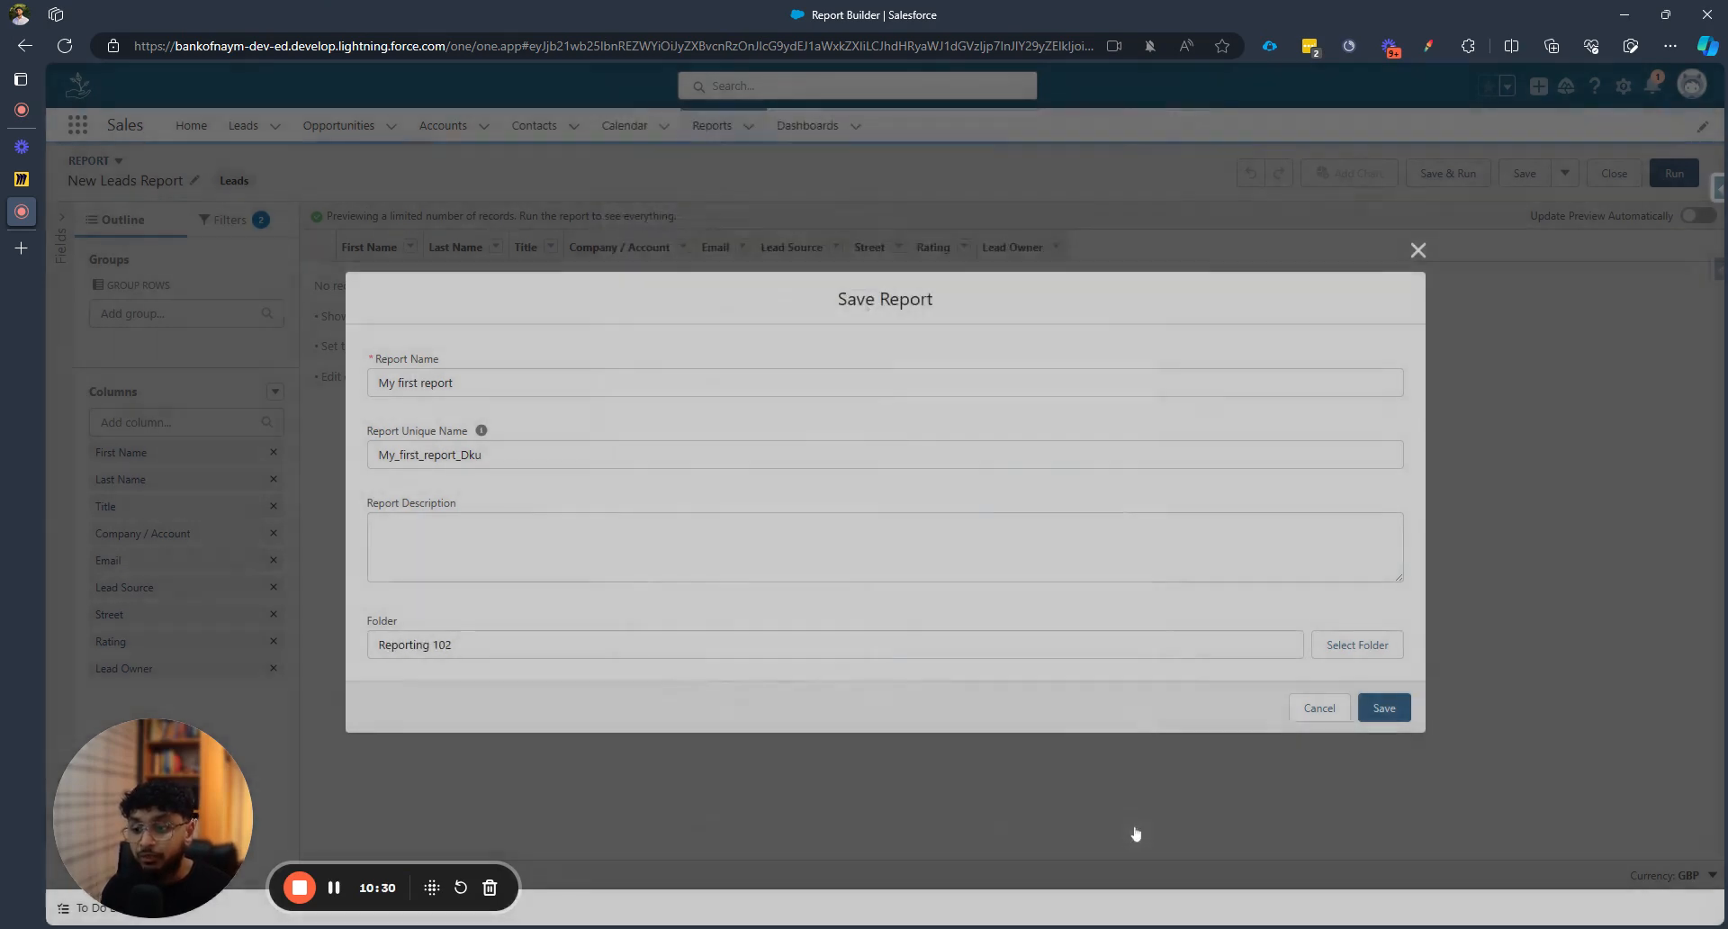
Save 'My first report' and review its My leads and Create Date filters
left_click(1408, 715)
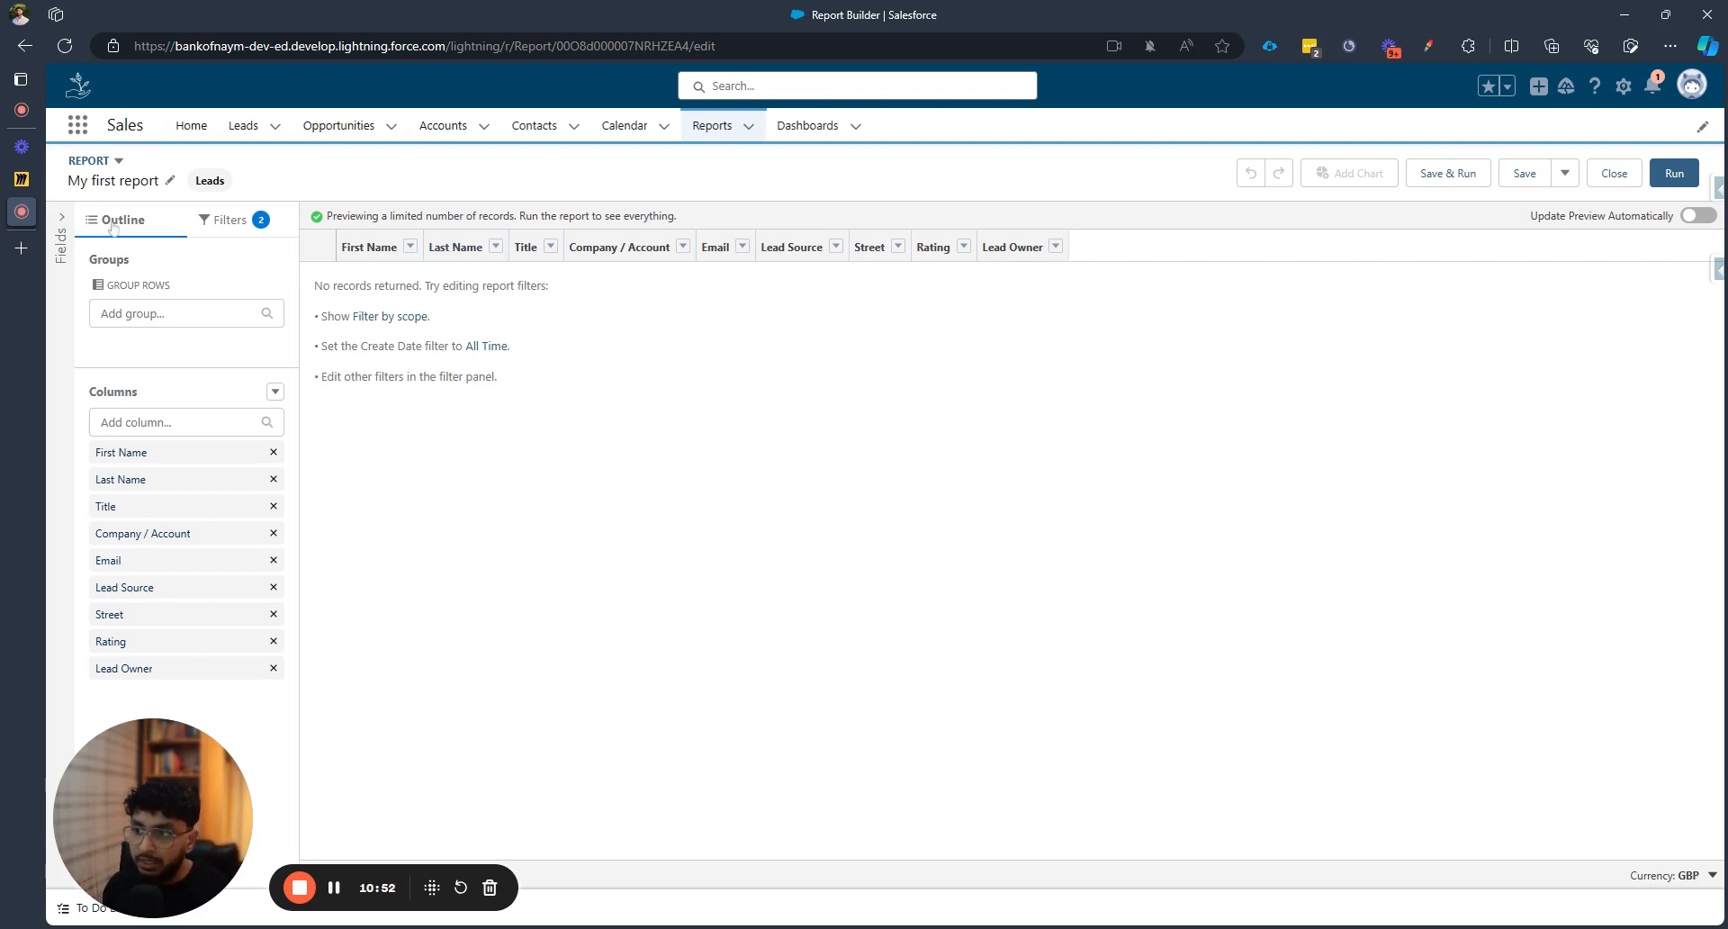
left_click(231, 220)
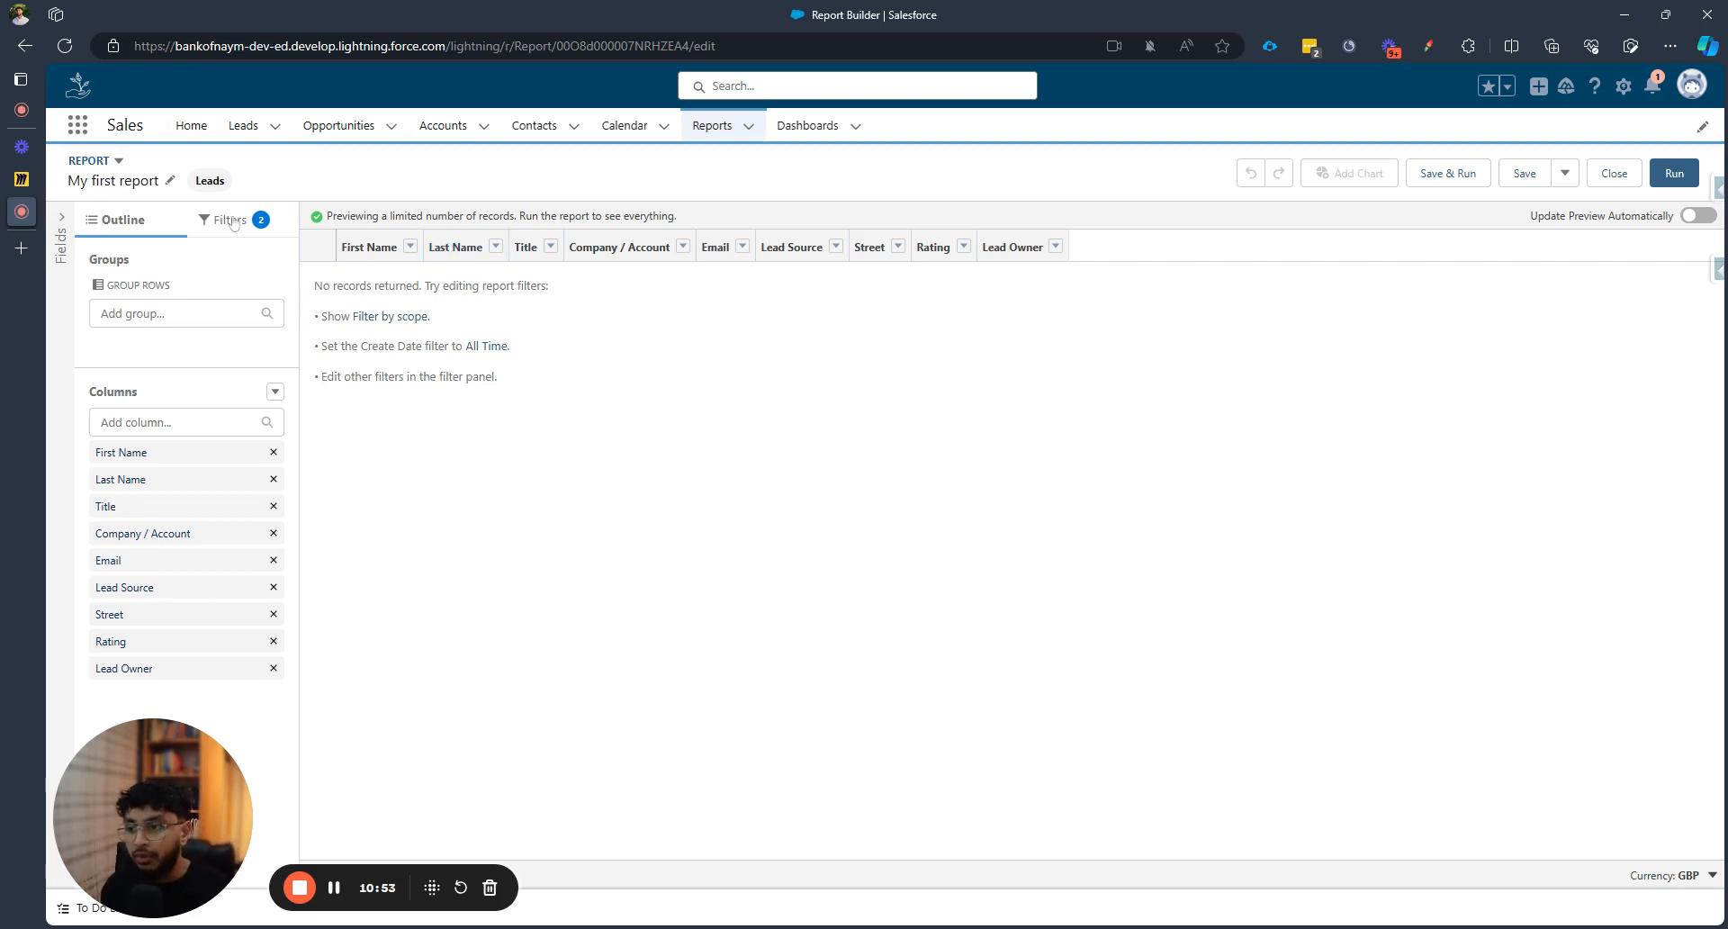
left_click(138, 230)
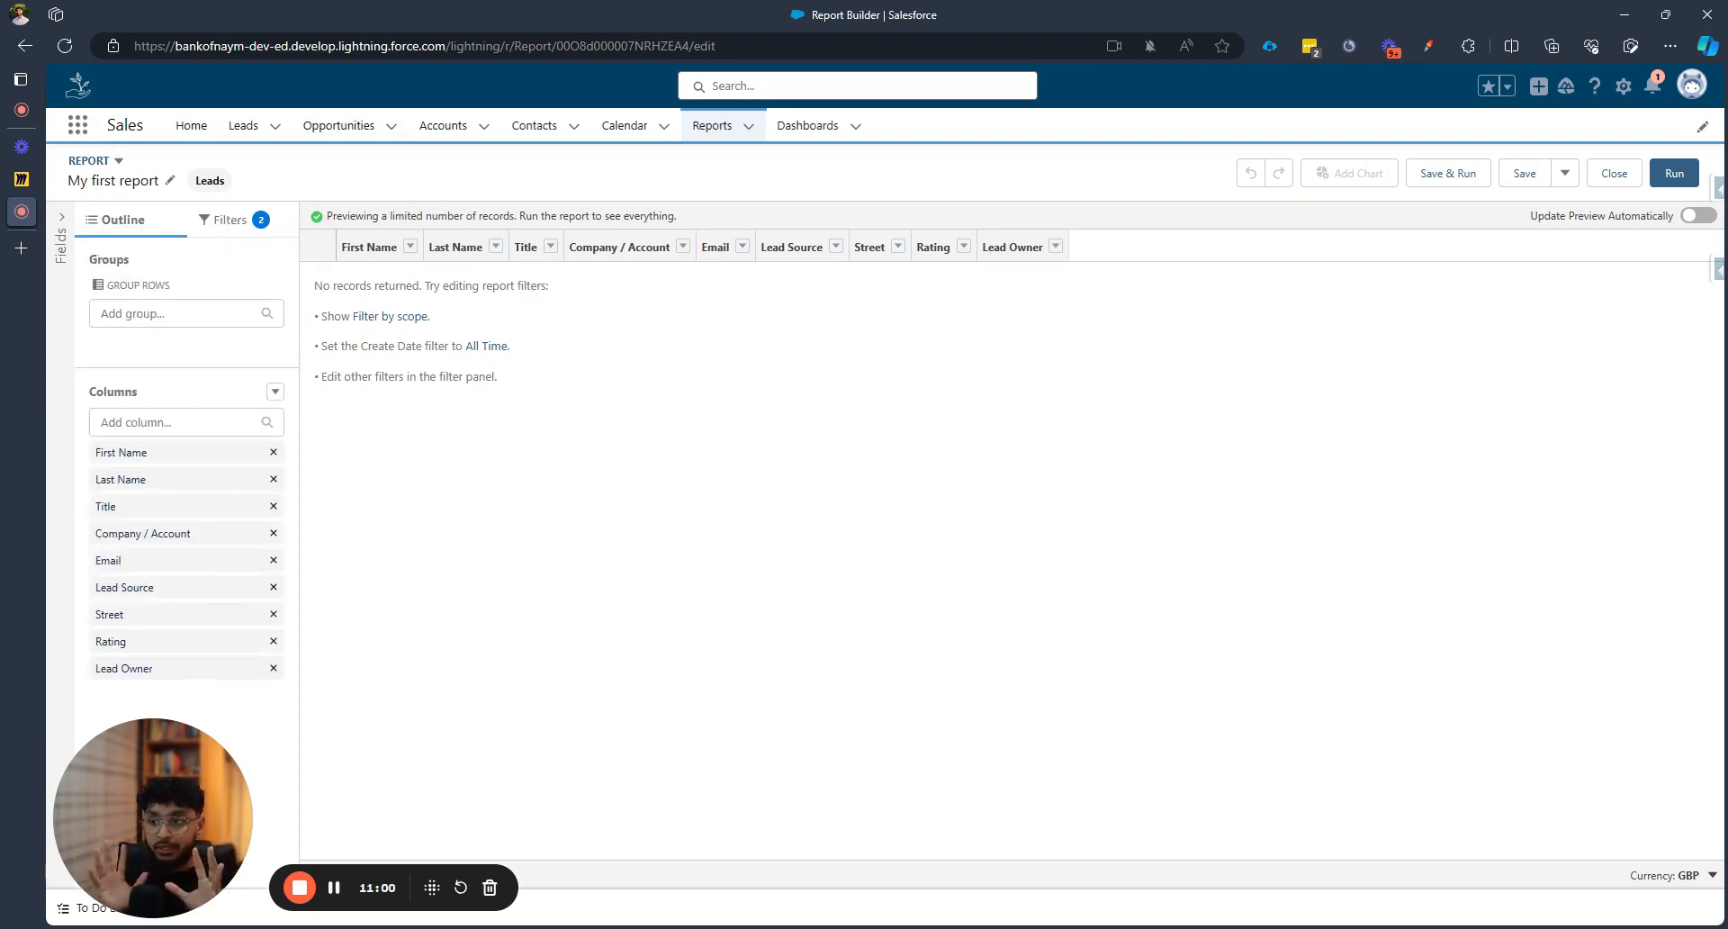
left_click(249, 223)
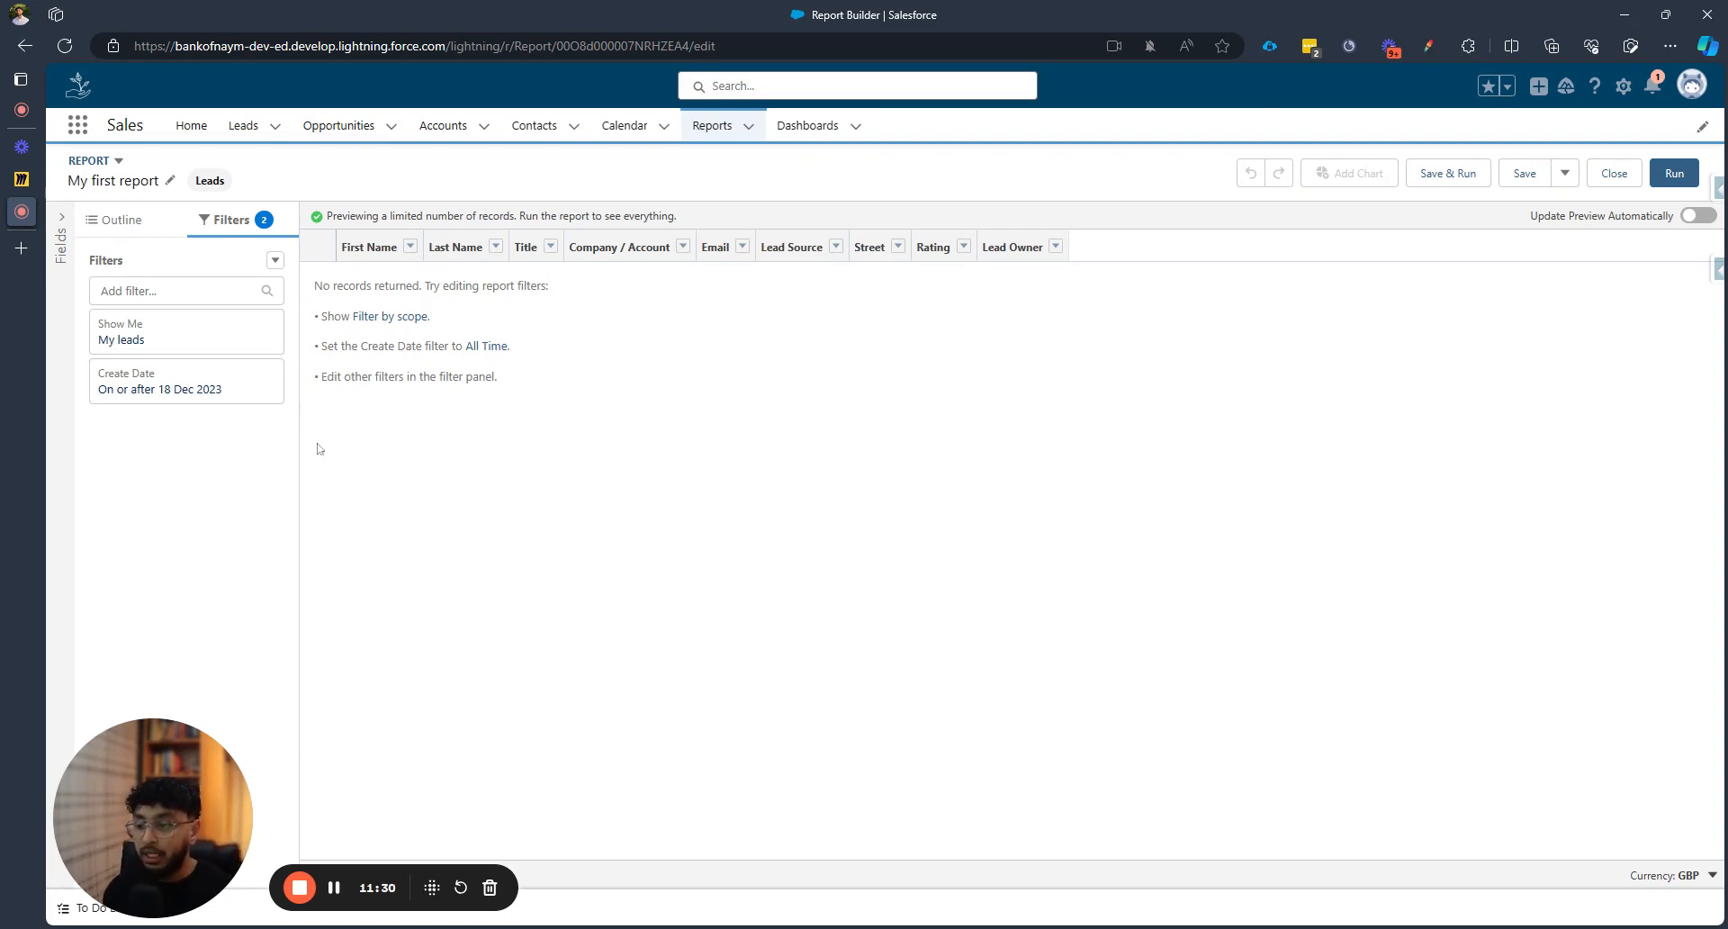
Change the Show Me filter to All leads and refresh the preview
left_click(230, 339)
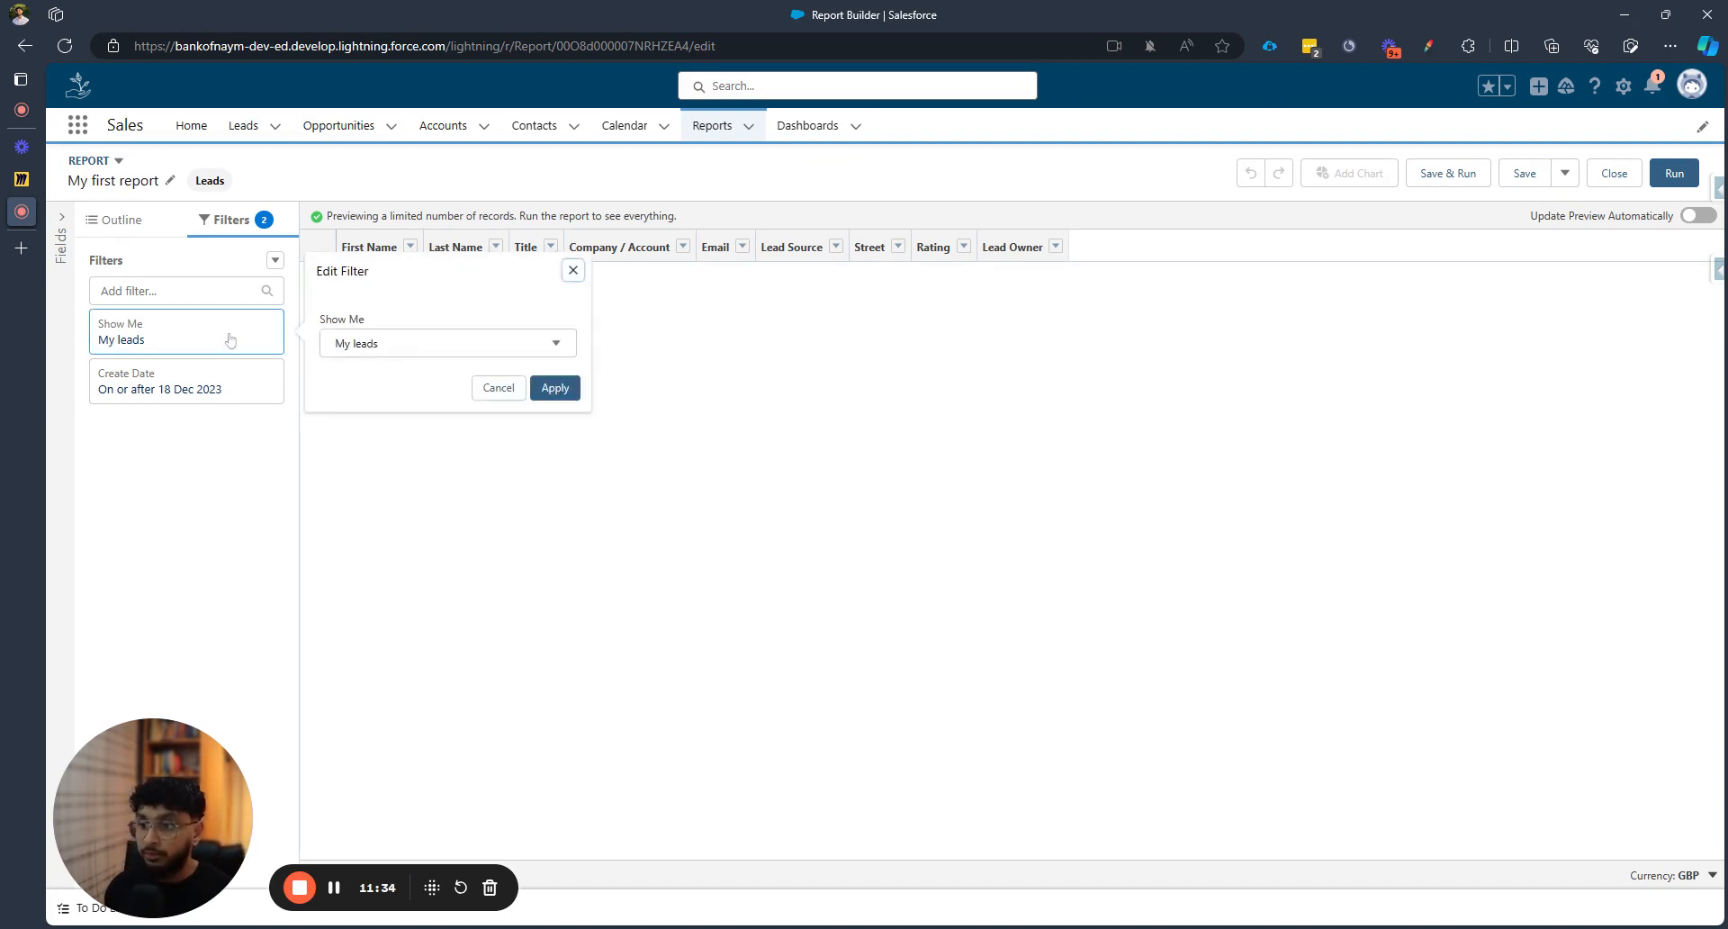
left_click(369, 346)
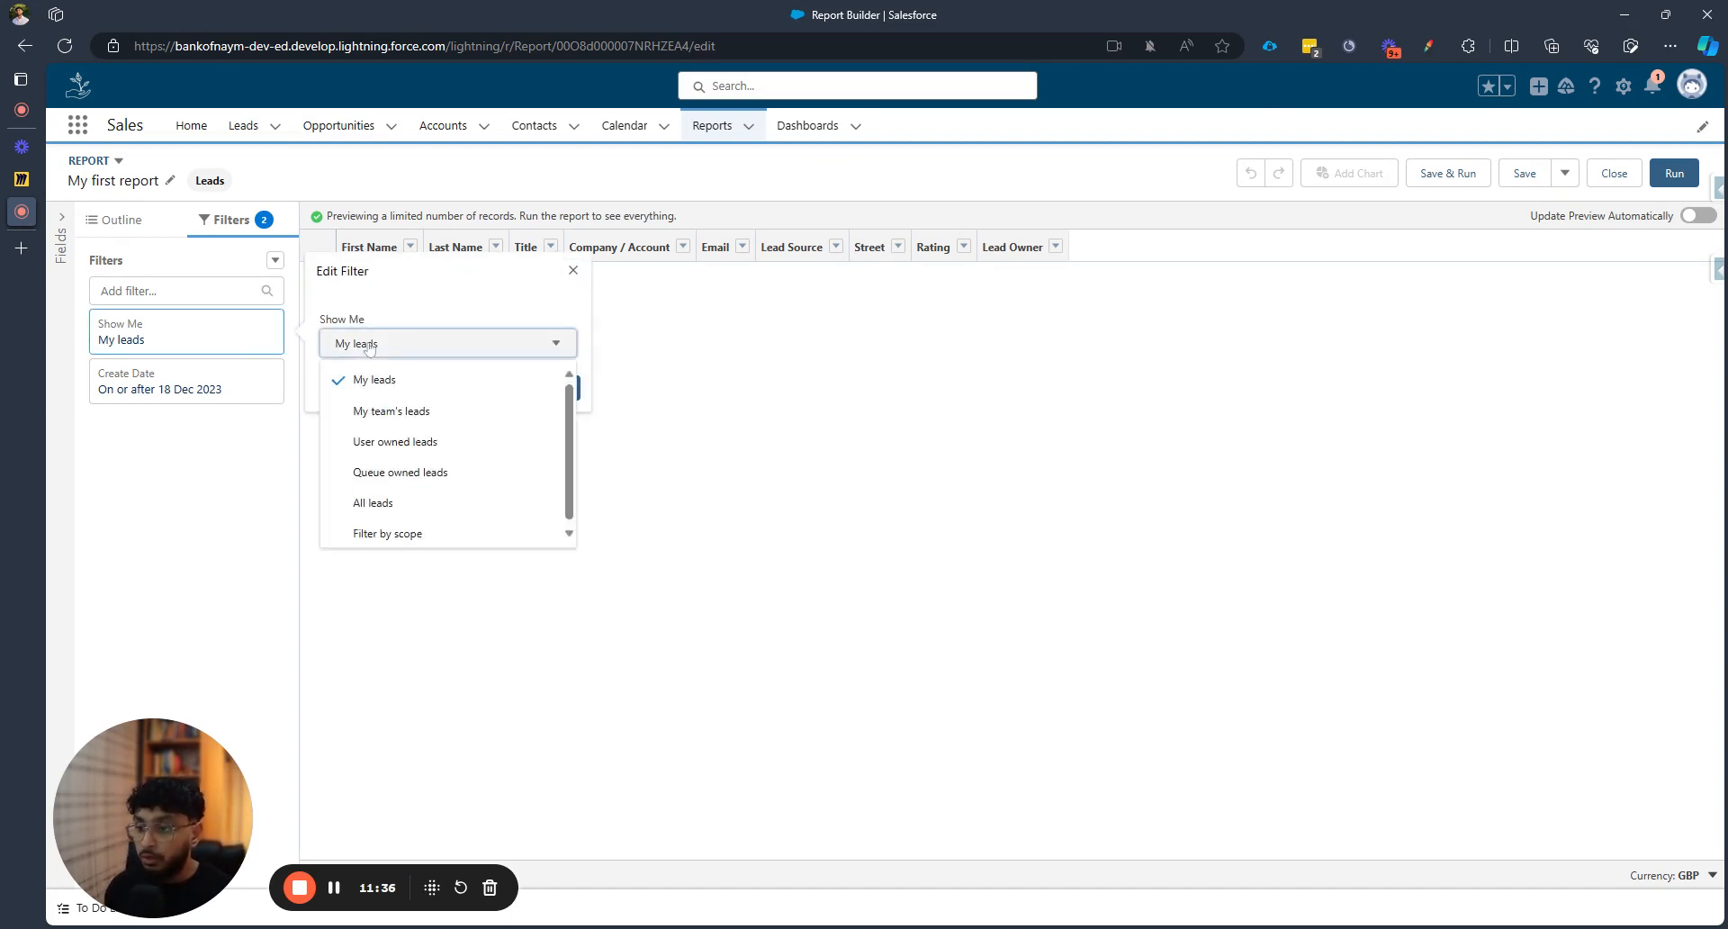
left_click(382, 510)
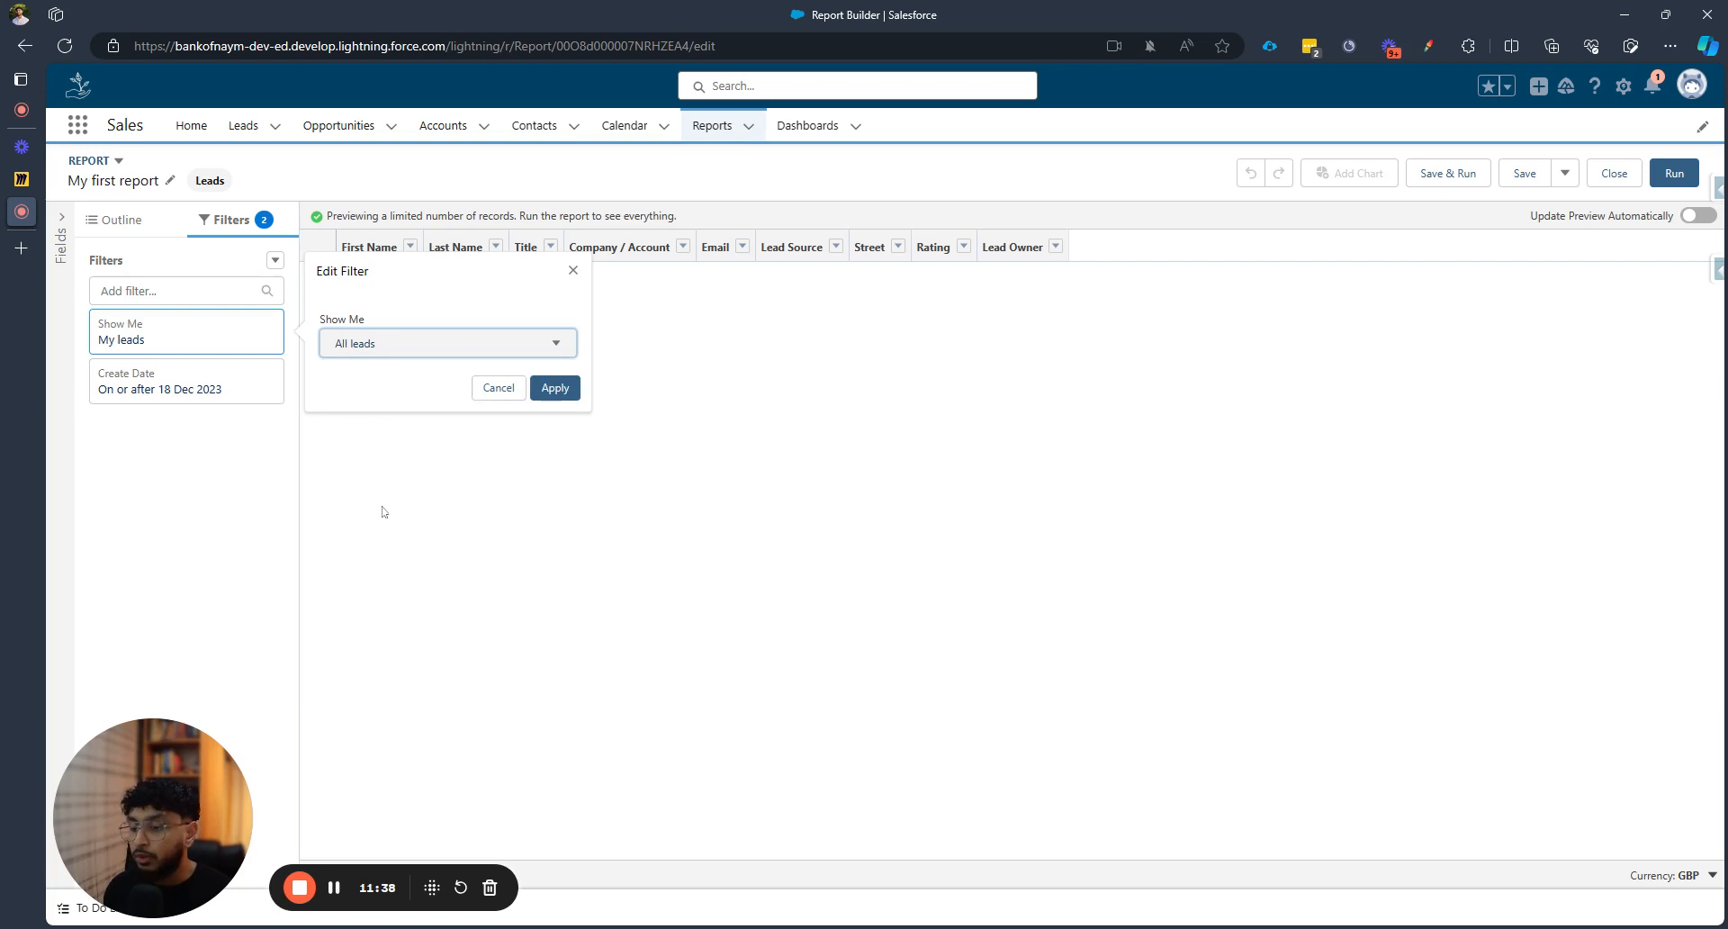
left_click(556, 389)
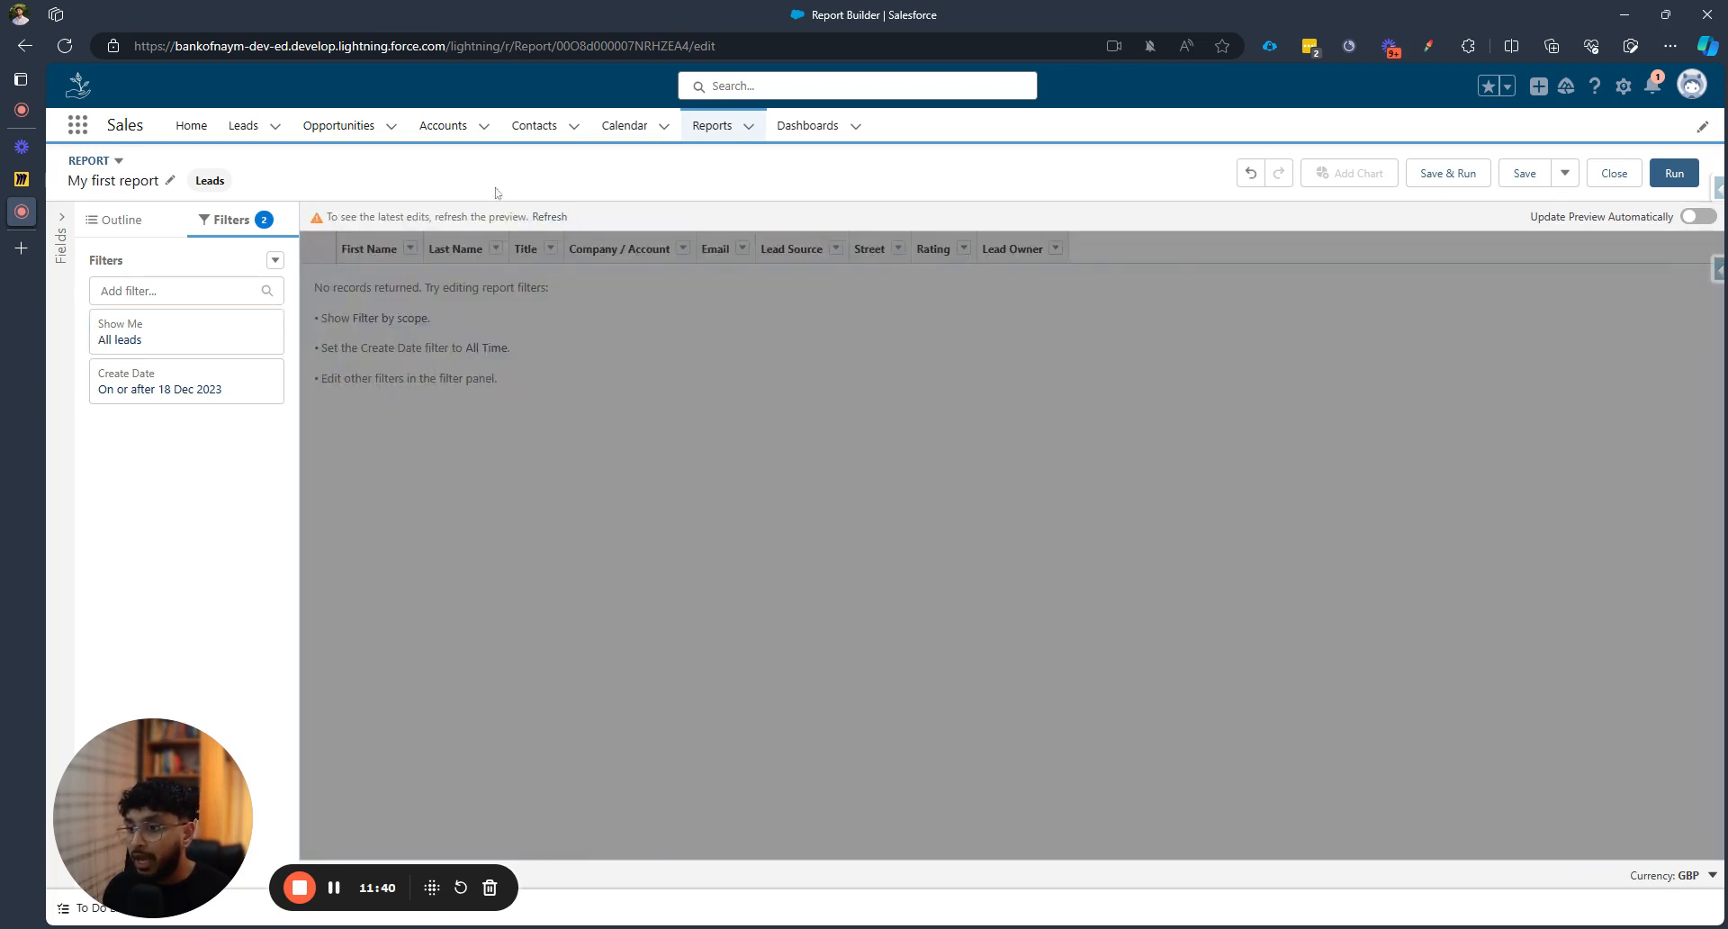
left_click(550, 218)
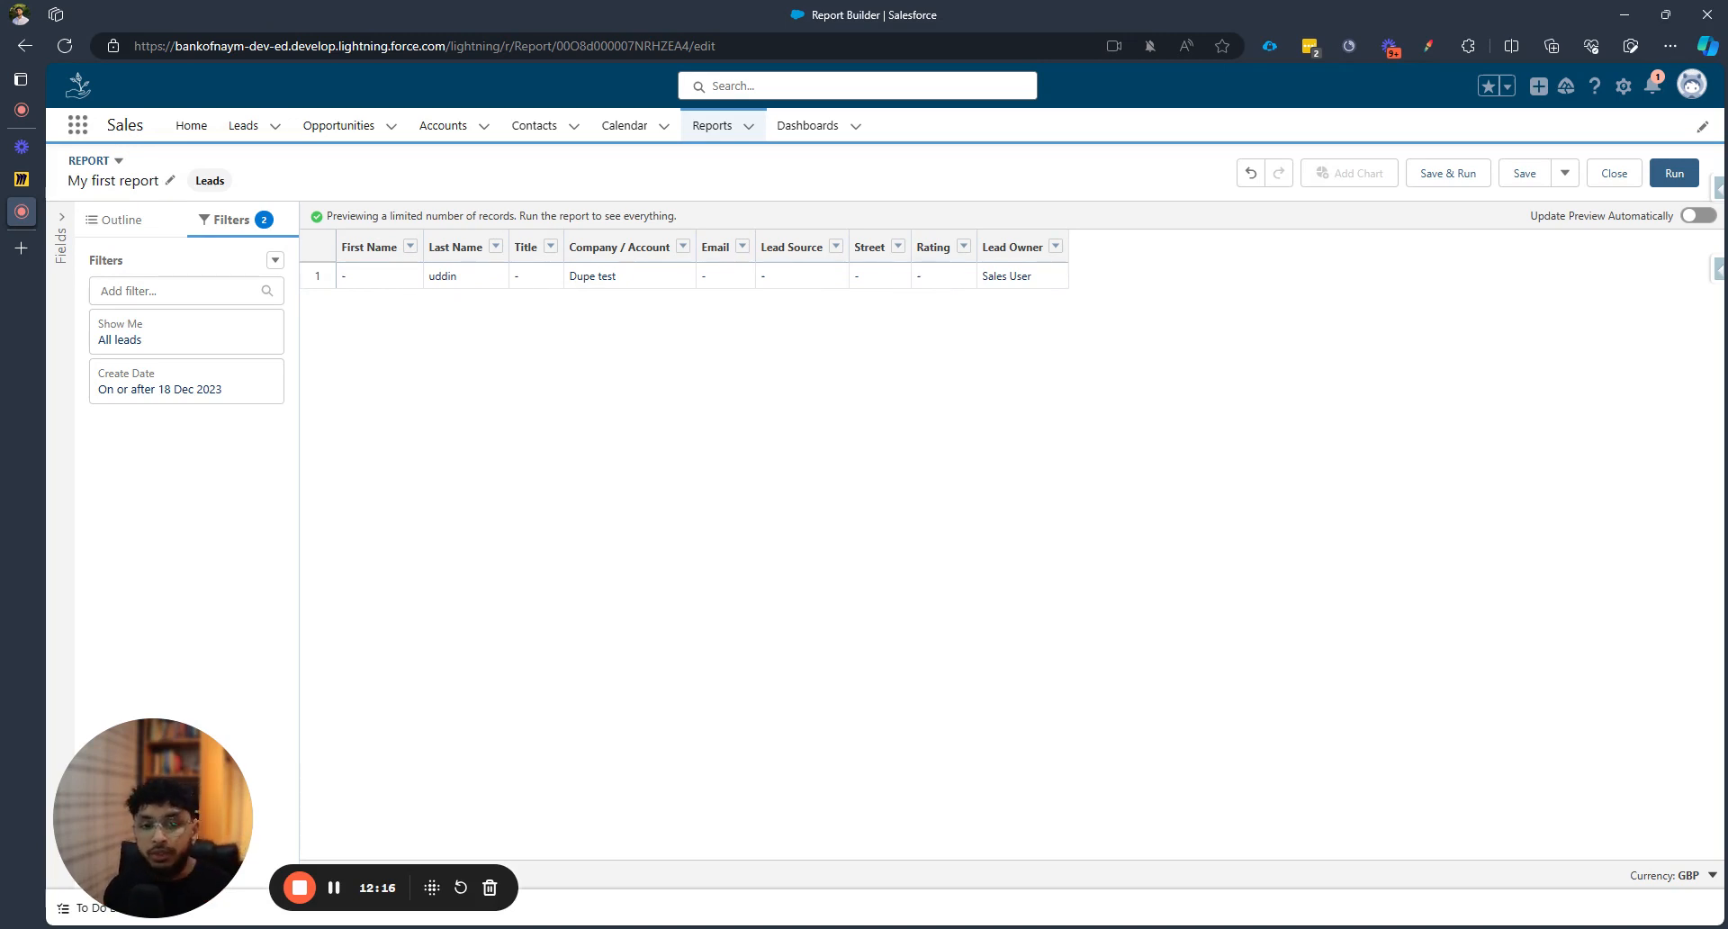
Turn on automatic preview updates and set the Create Date range to All Time
left_click(1697, 216)
left_click(128, 378)
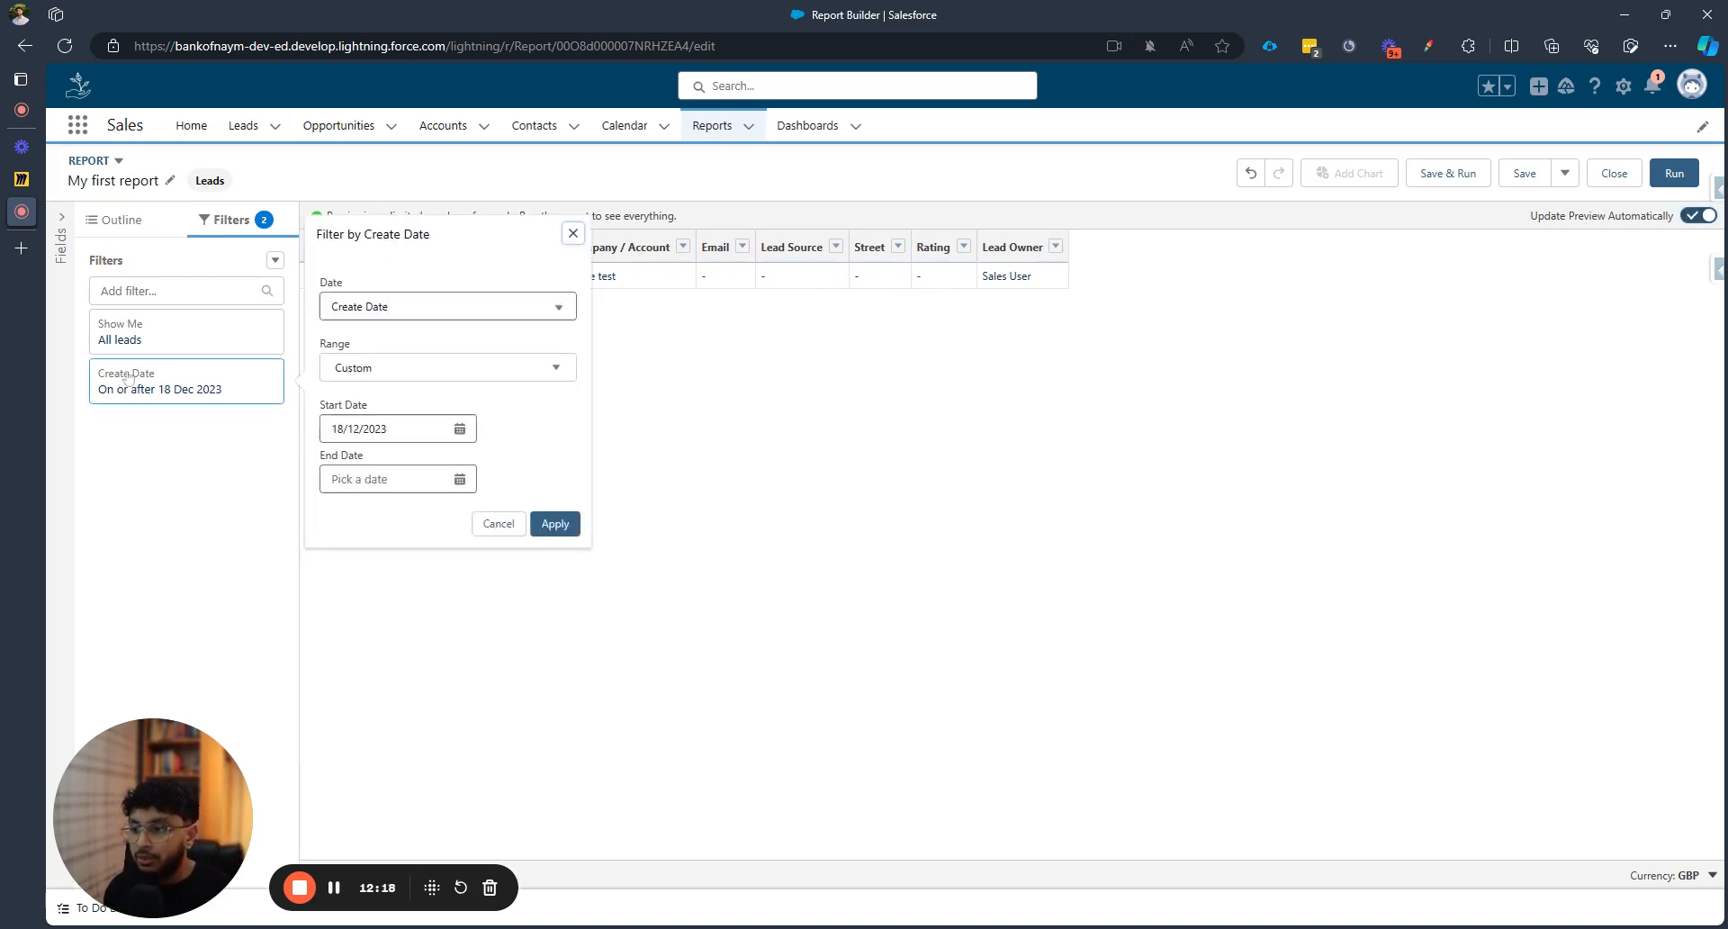
left_click(470, 369)
left_click(448, 399)
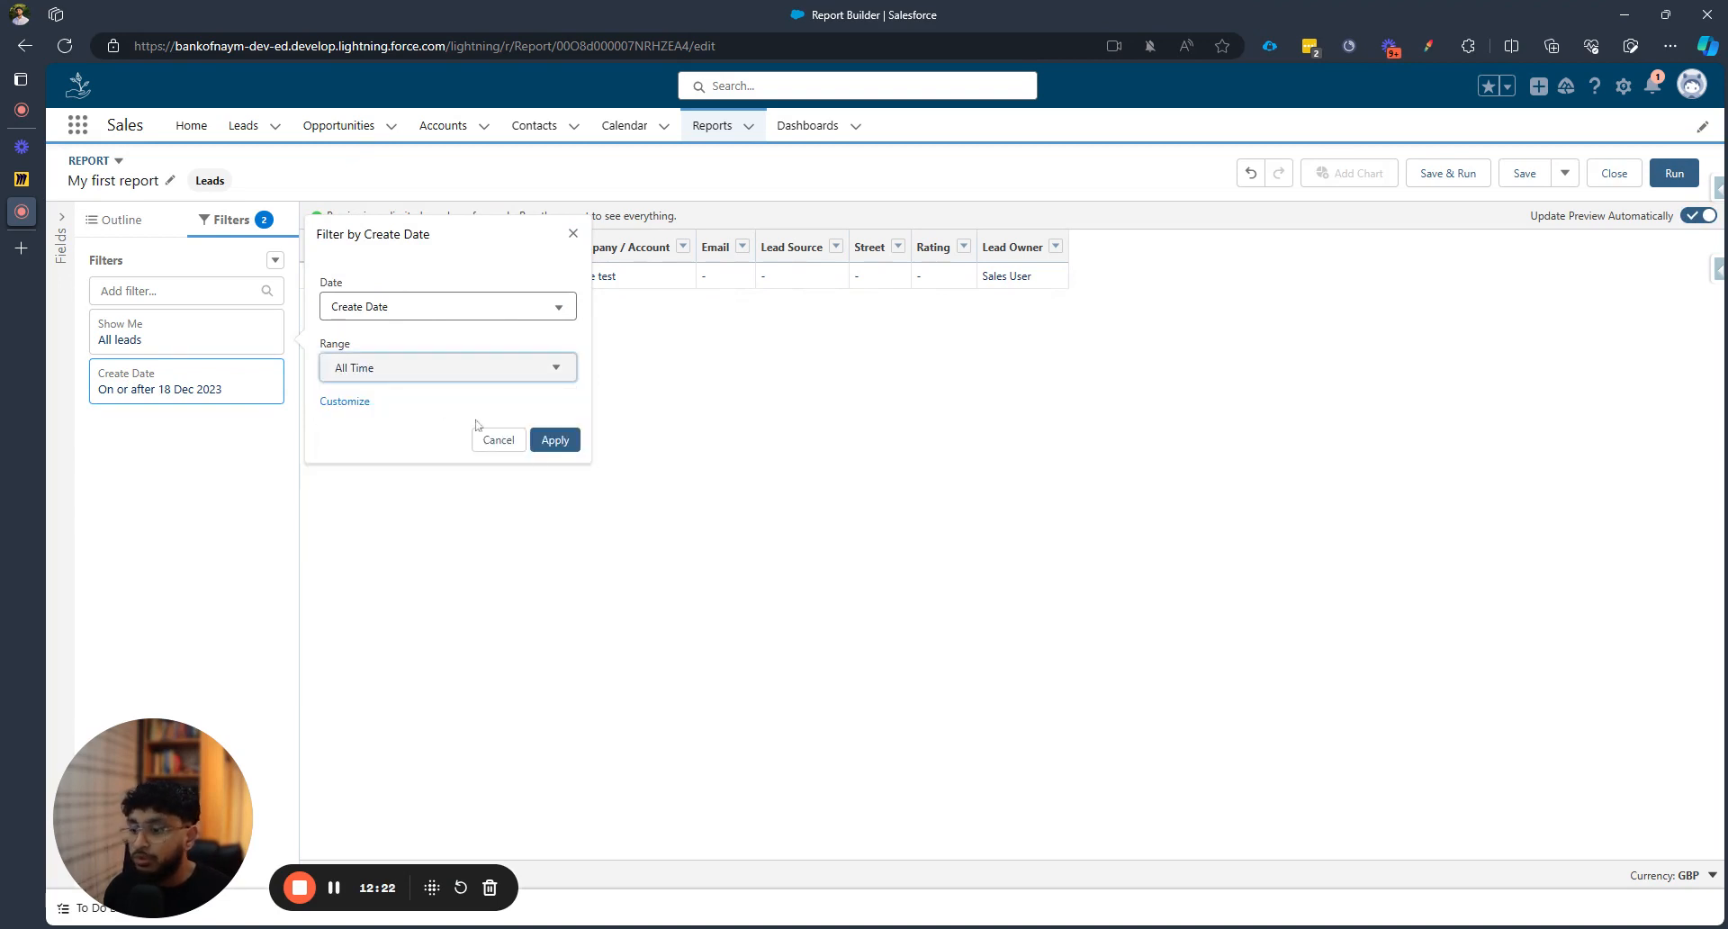
left_click(567, 441)
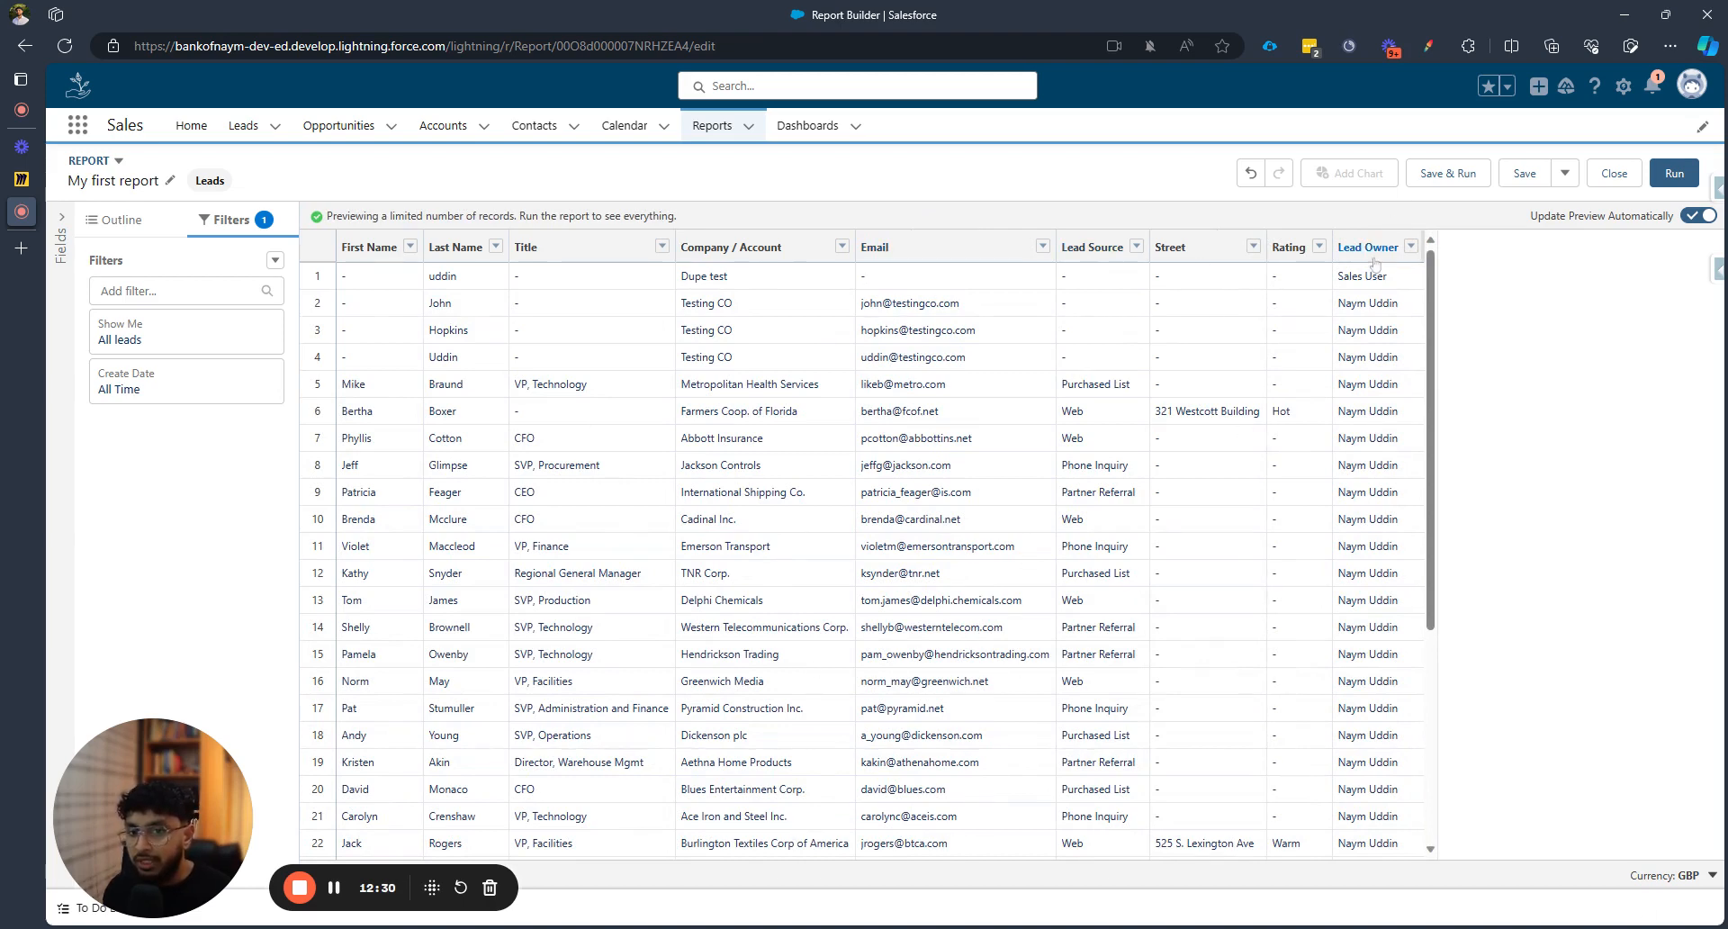
scroll(1363, 288, "down", 4)
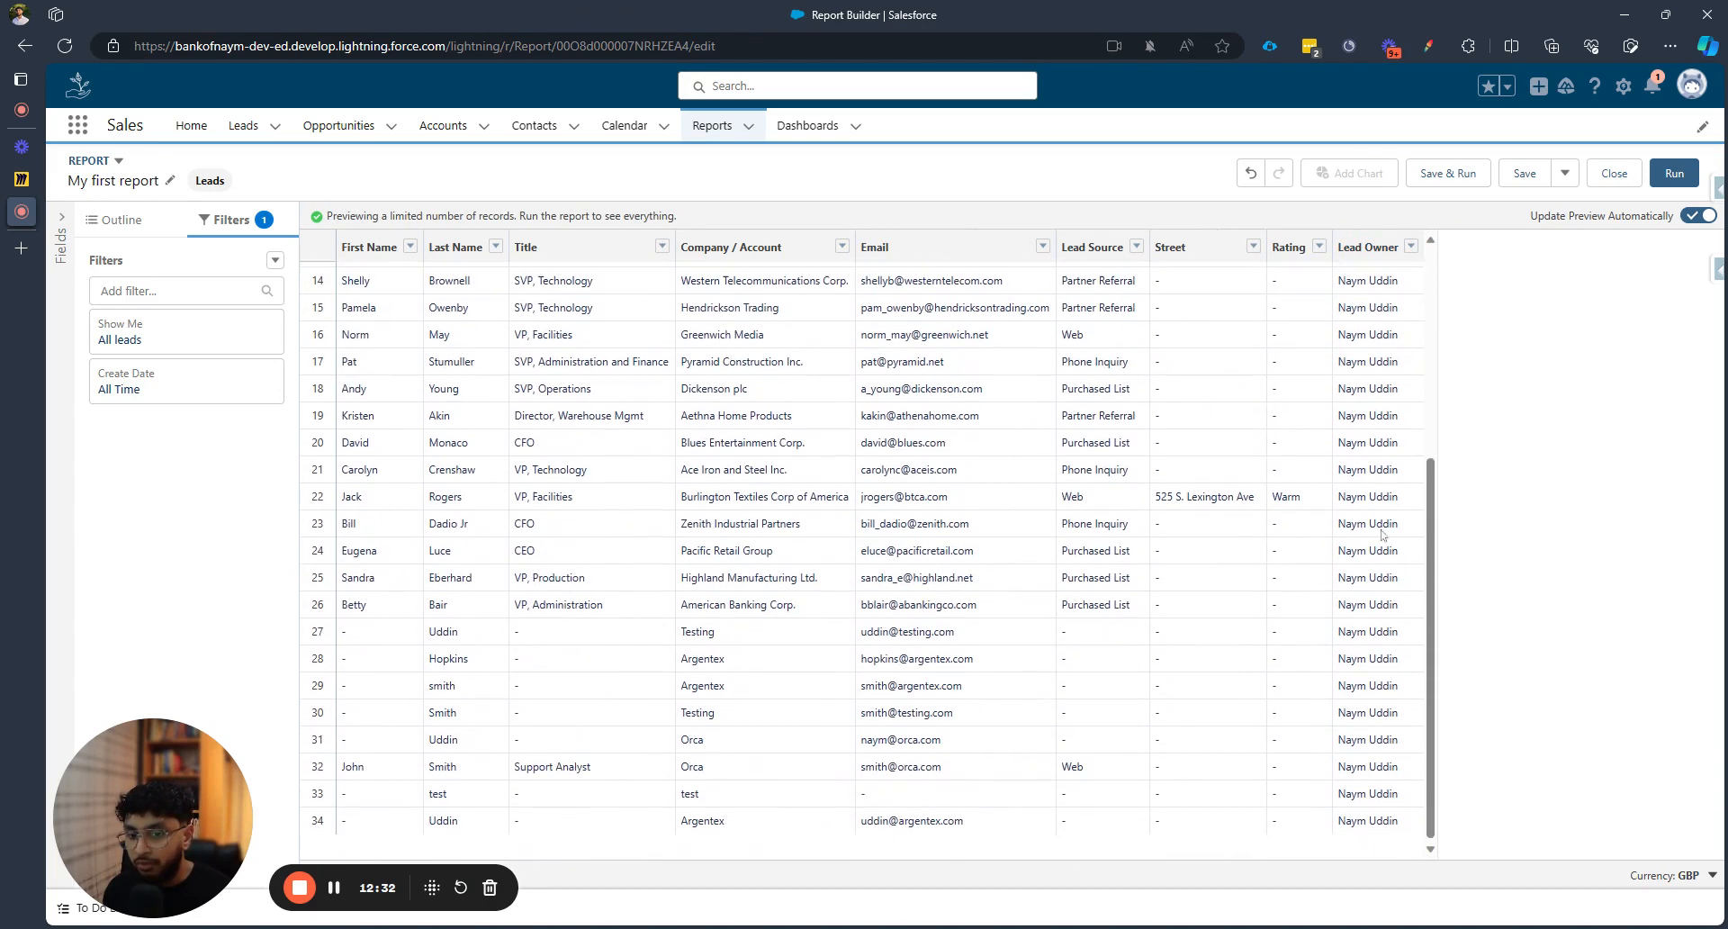
scroll(1388, 594, "up", 3)
scroll(1389, 592, "up", 2)
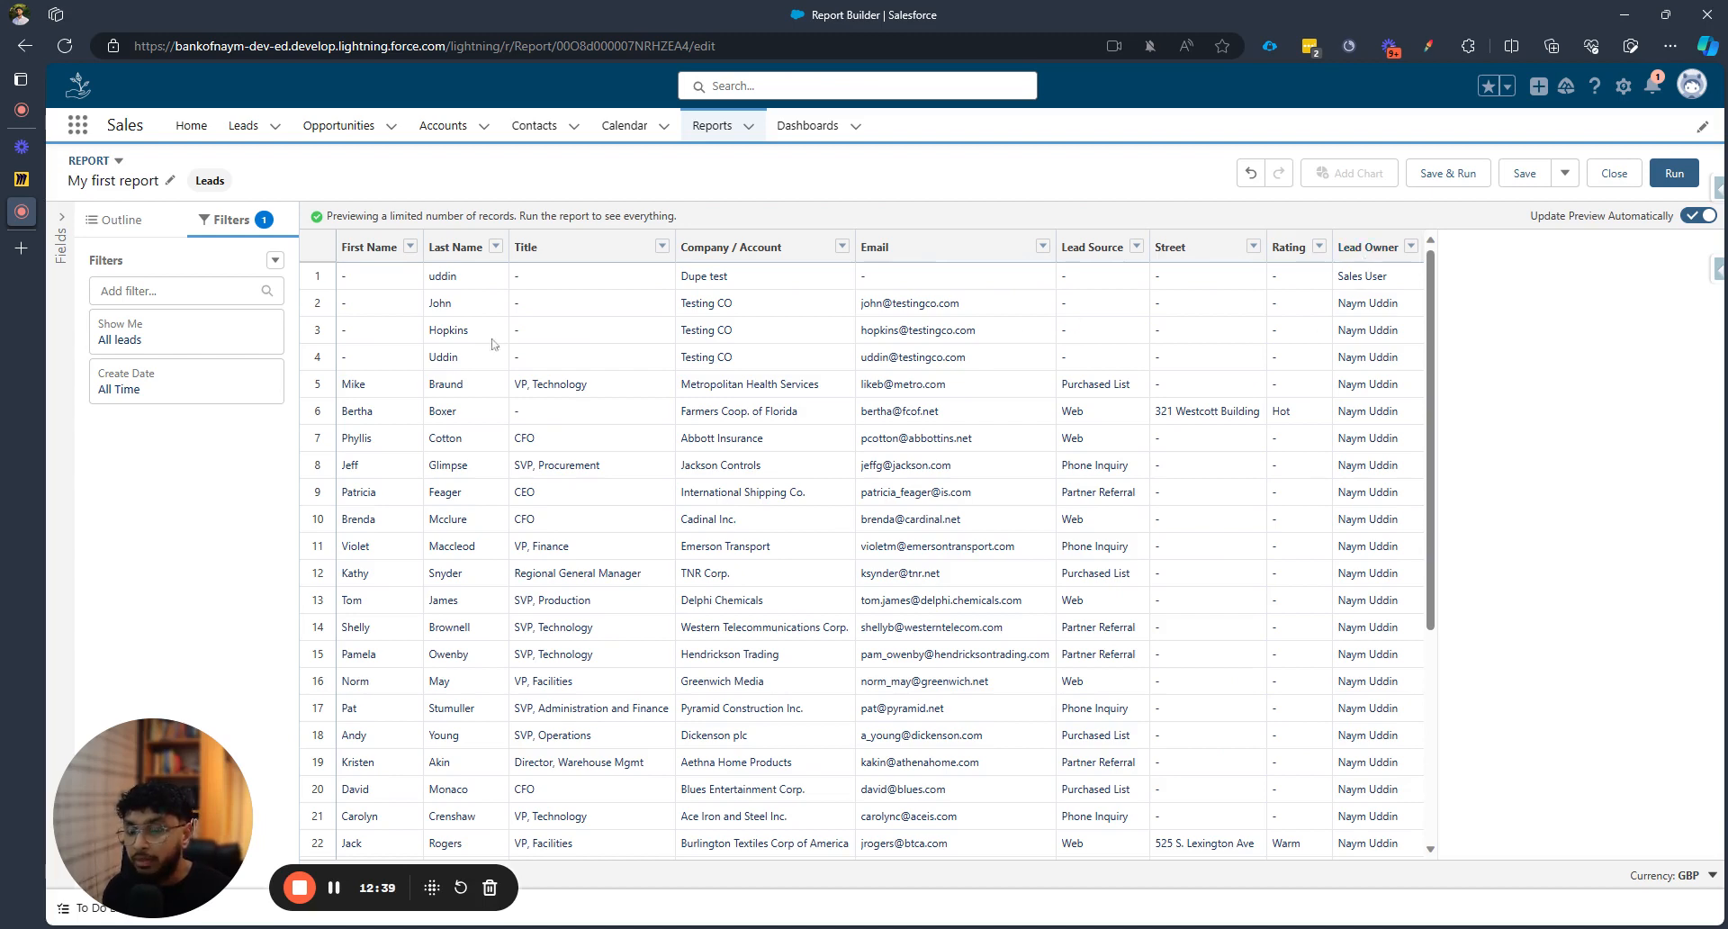
Add a Lead Owner equals filter with a specific user's name and apply it
left_click(162, 291)
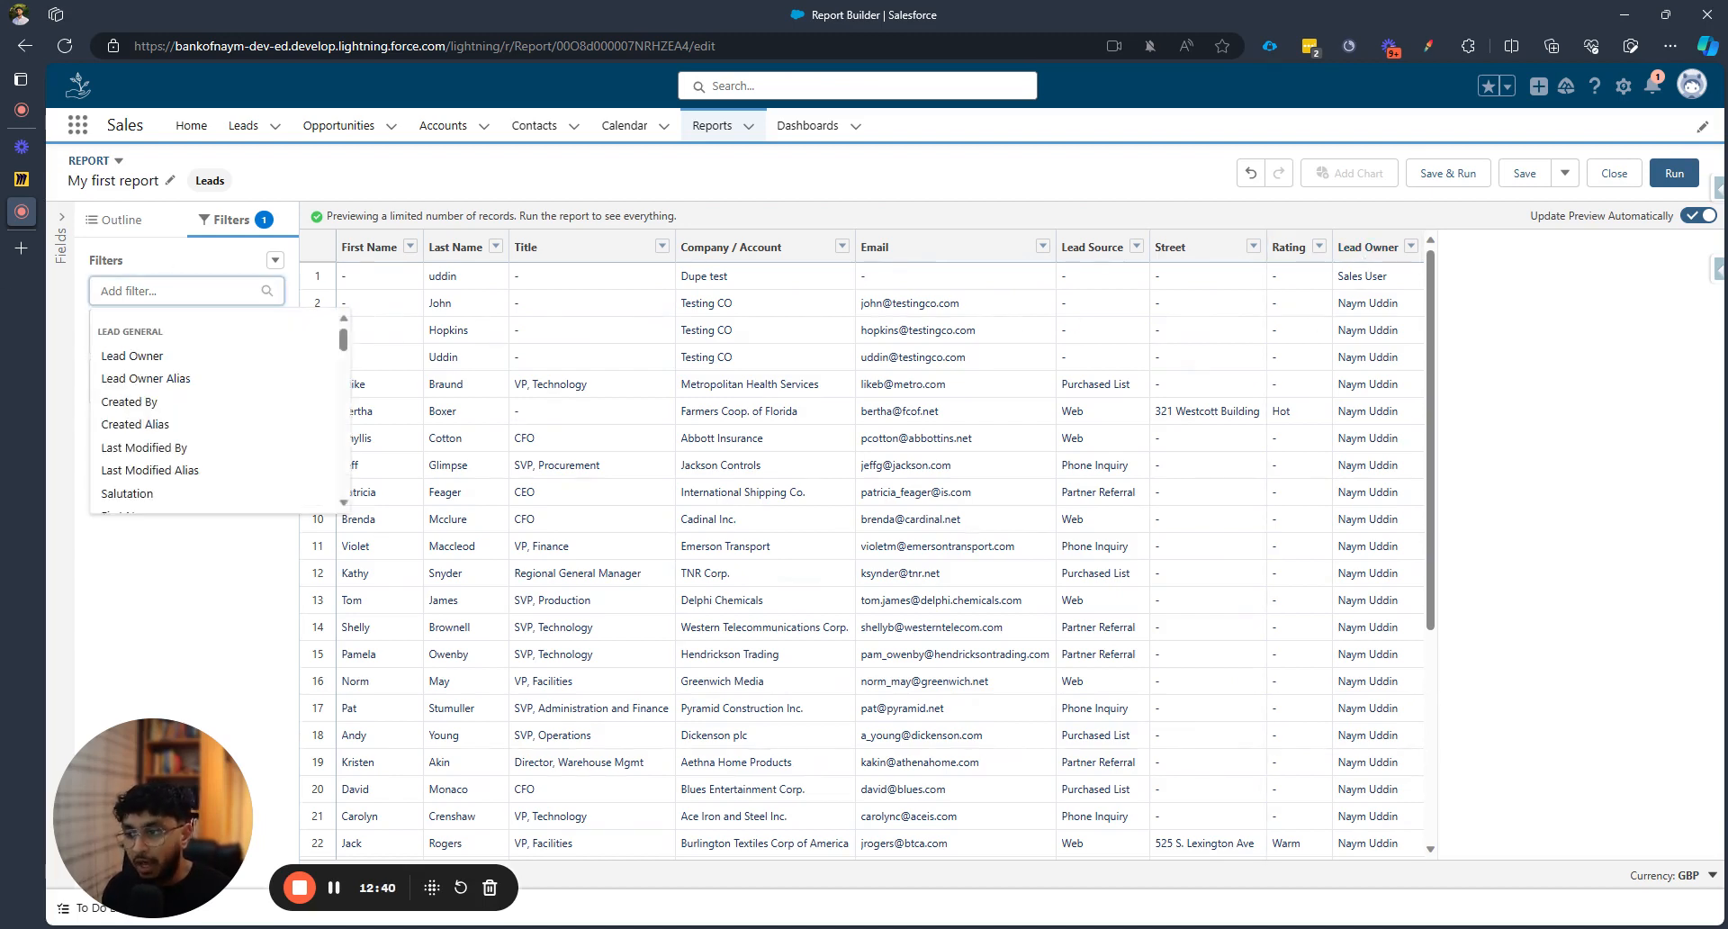
left_click(144, 356)
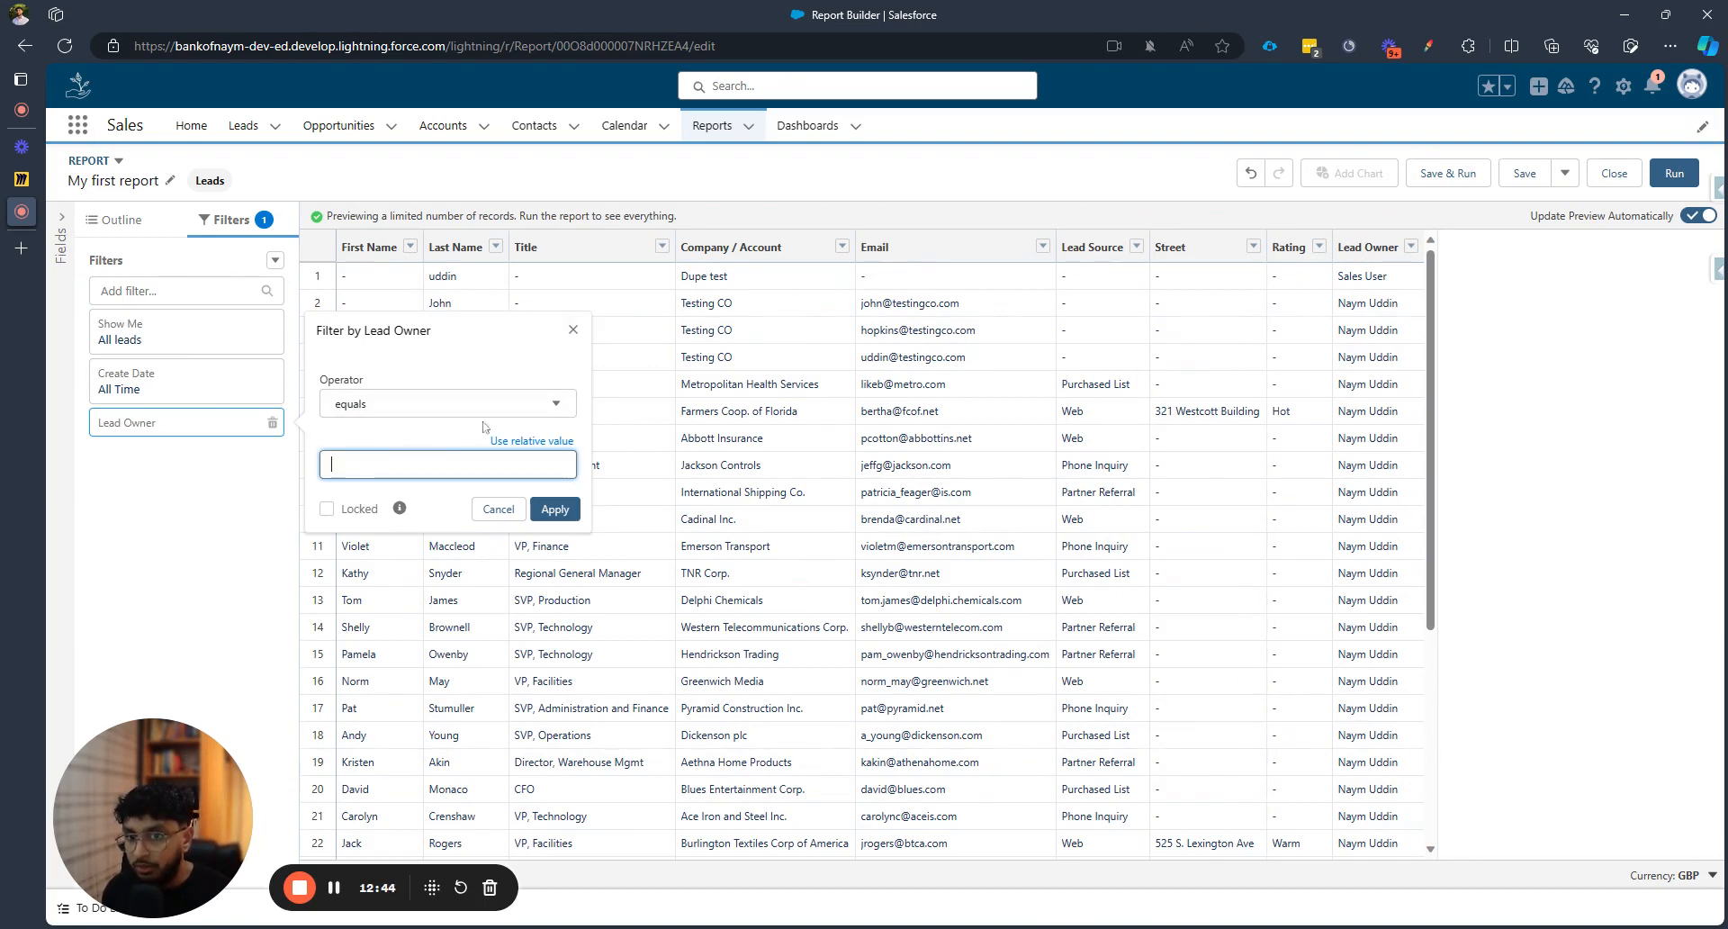
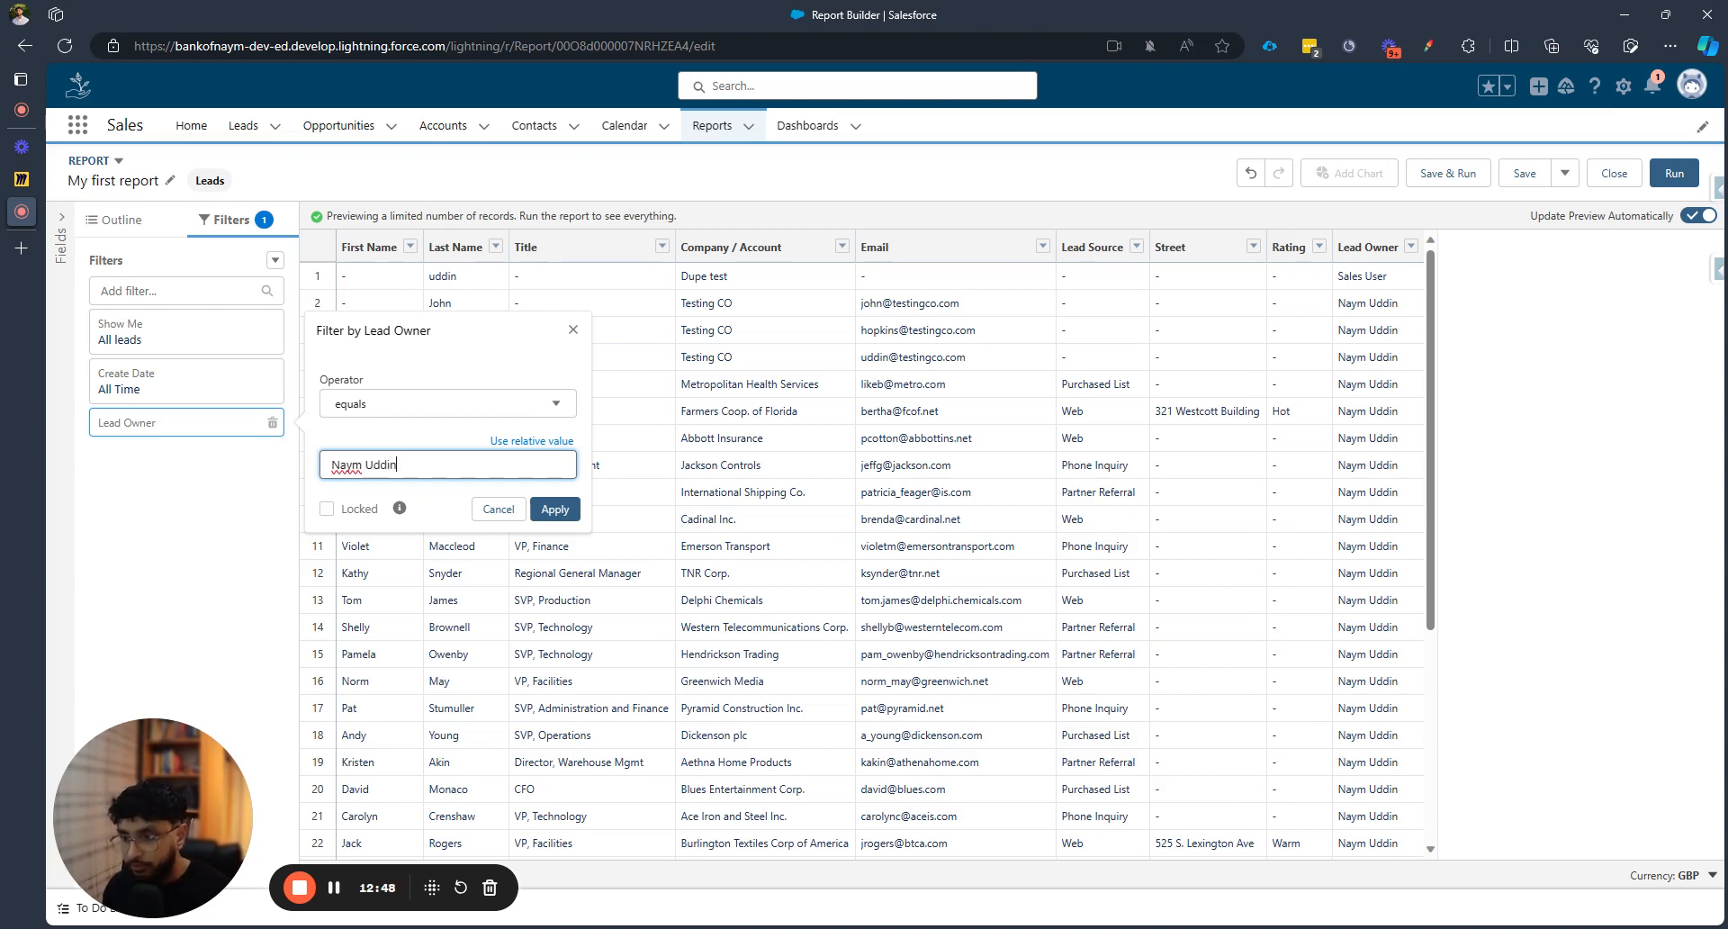
left_click(392, 405)
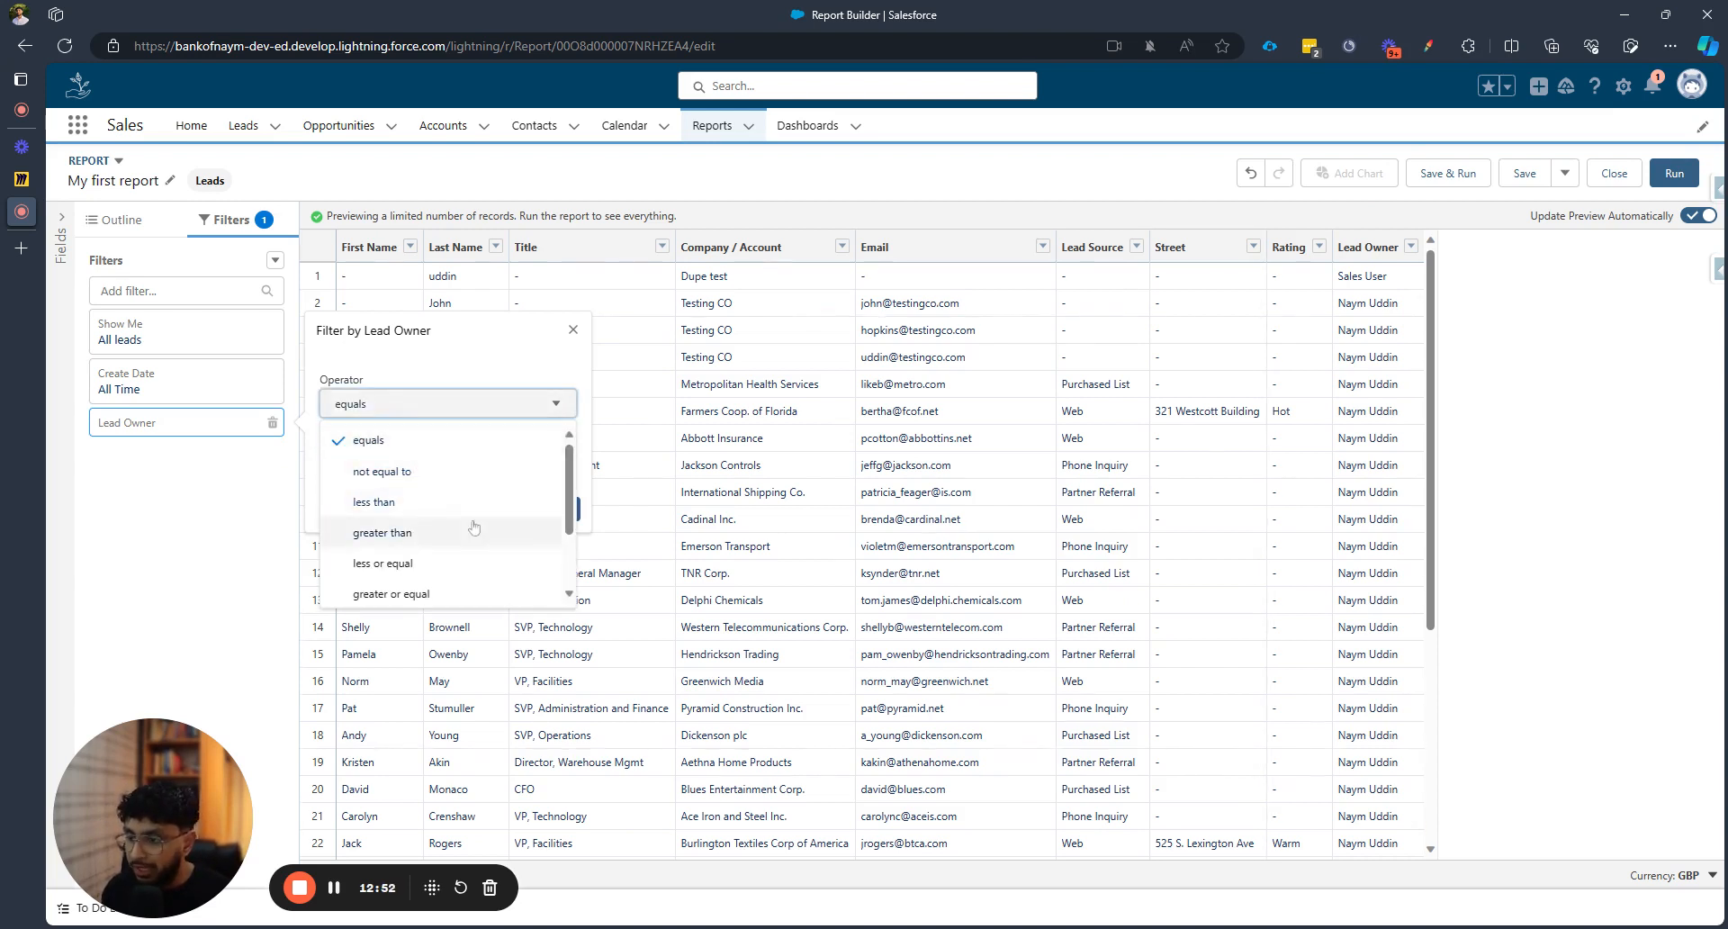
scroll(483, 554, "down", 1)
scroll(484, 554, "down", 1)
scroll(484, 562, "down", 1)
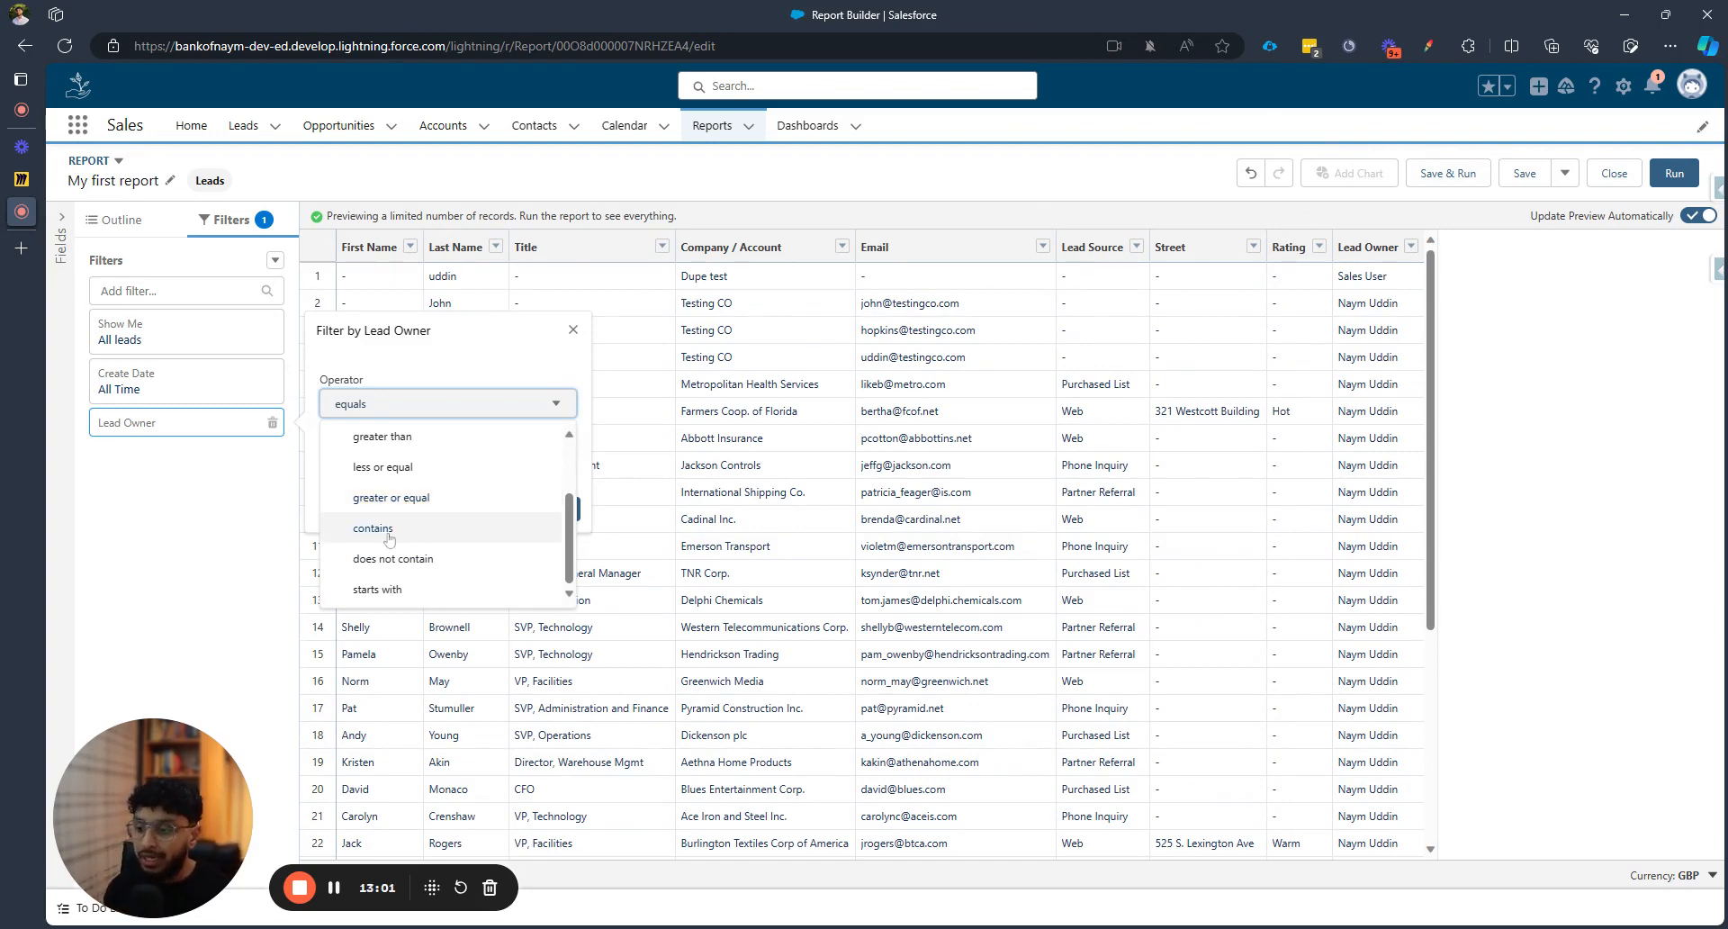
scroll(389, 539, "up", 3)
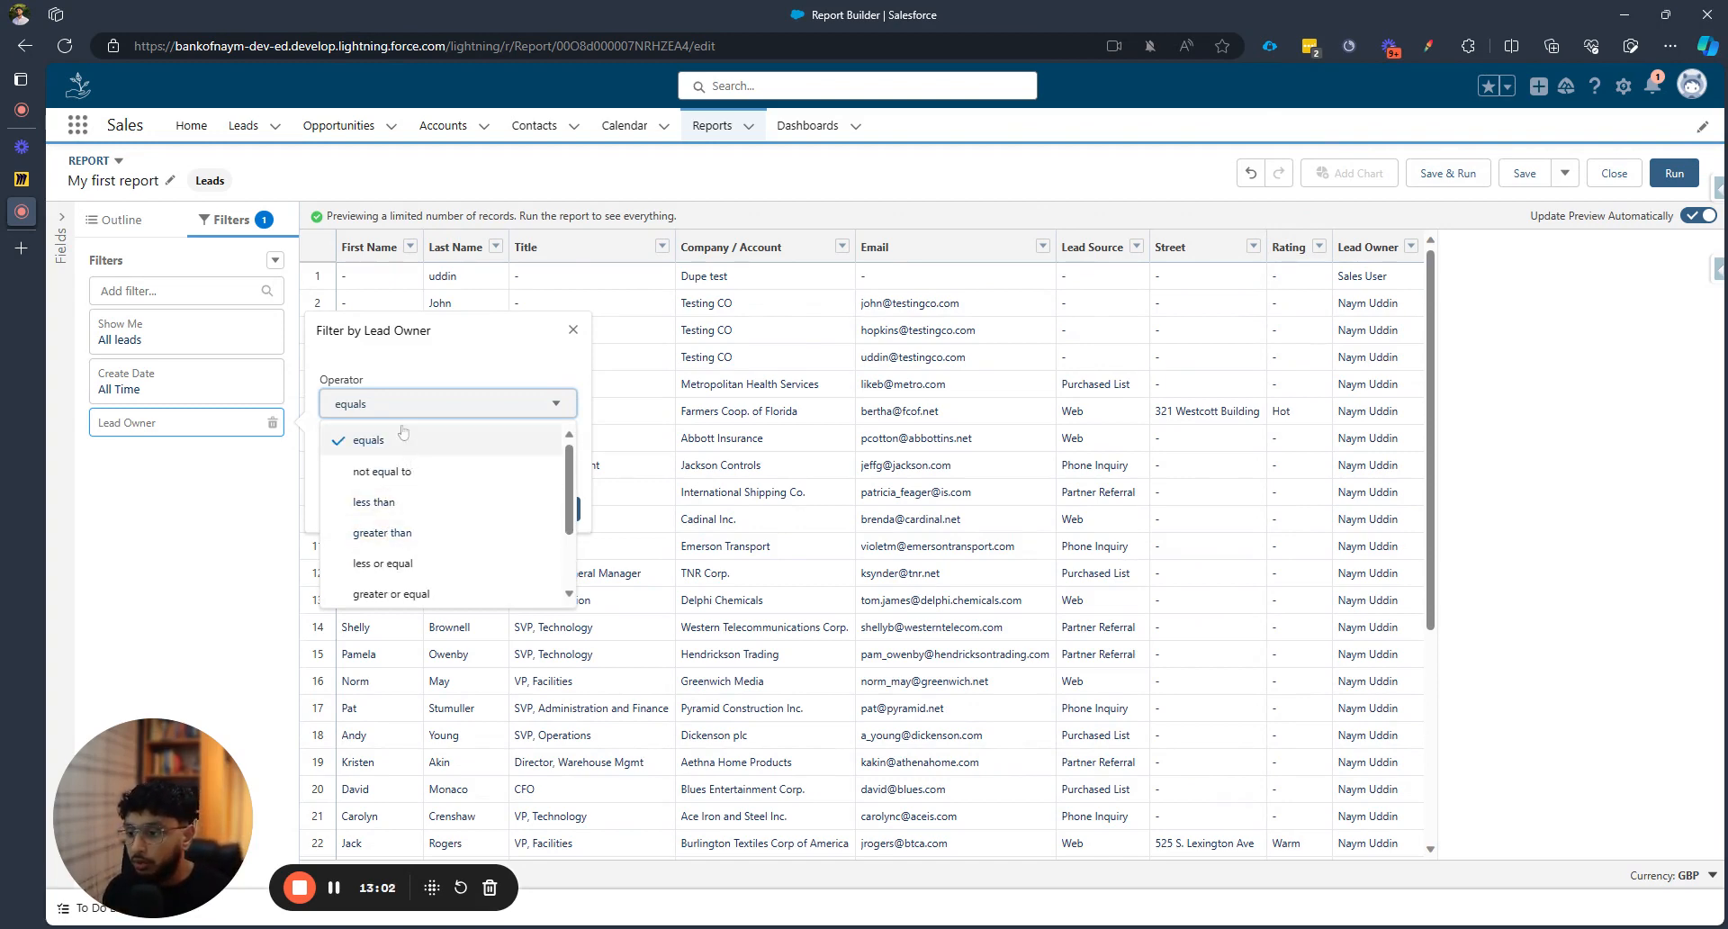
left_click(440, 441)
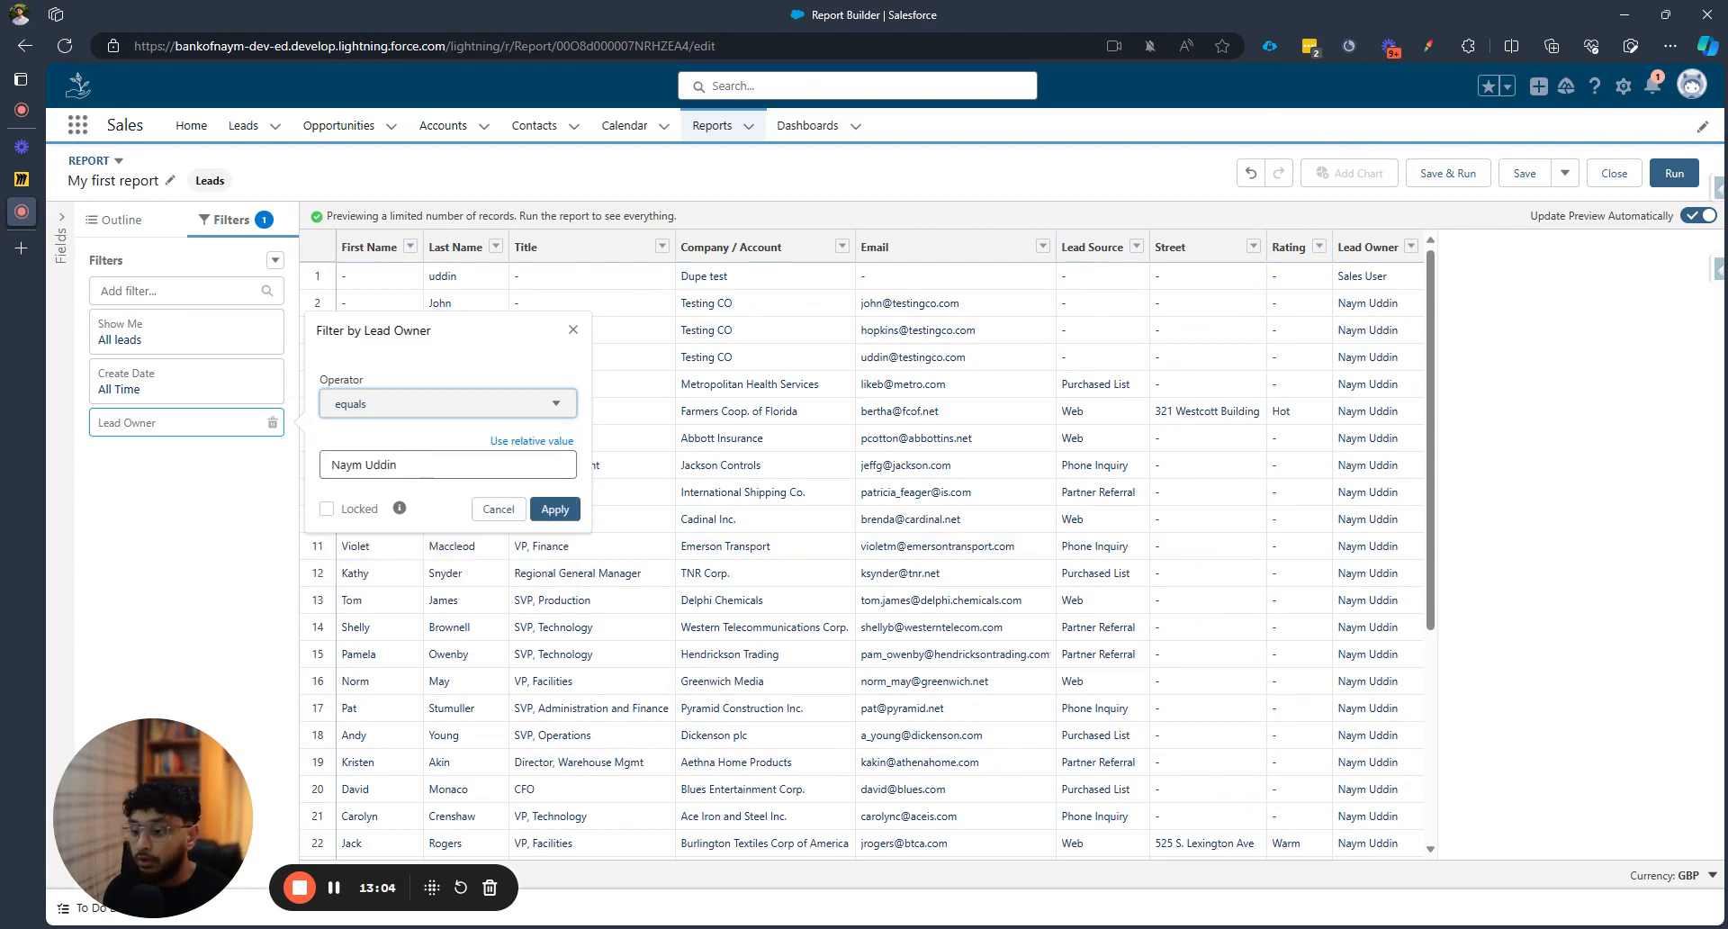
left_click(555, 510)
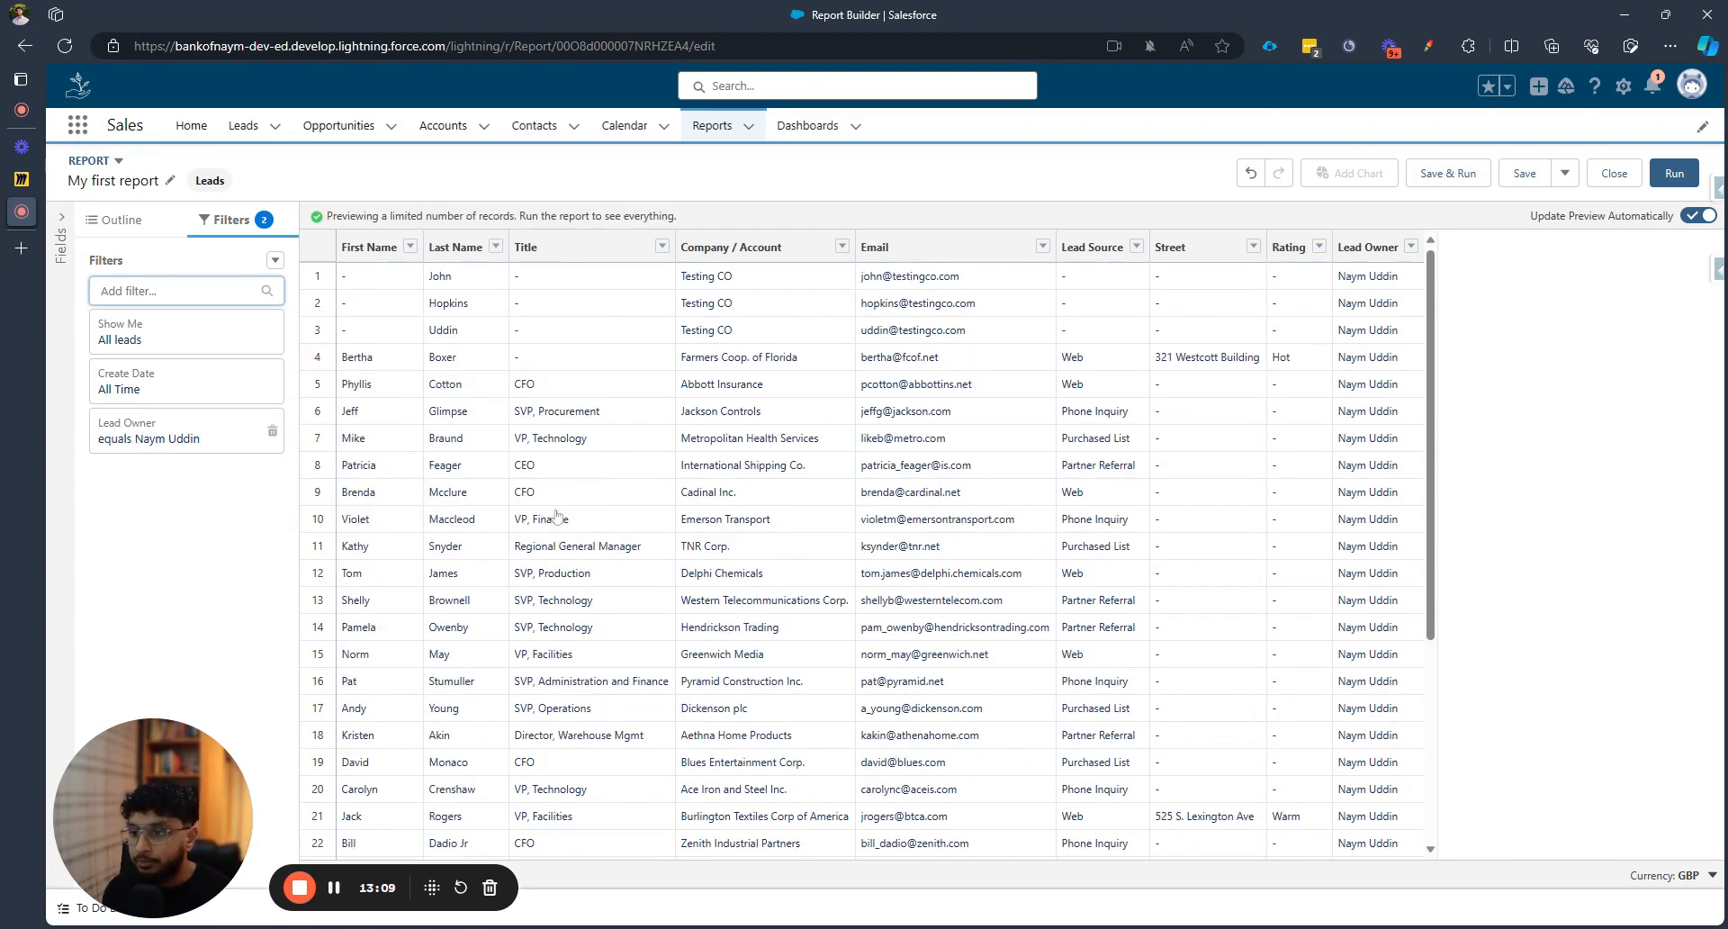
scroll(1371, 418, "down", 4)
scroll(1369, 468, "up", 4)
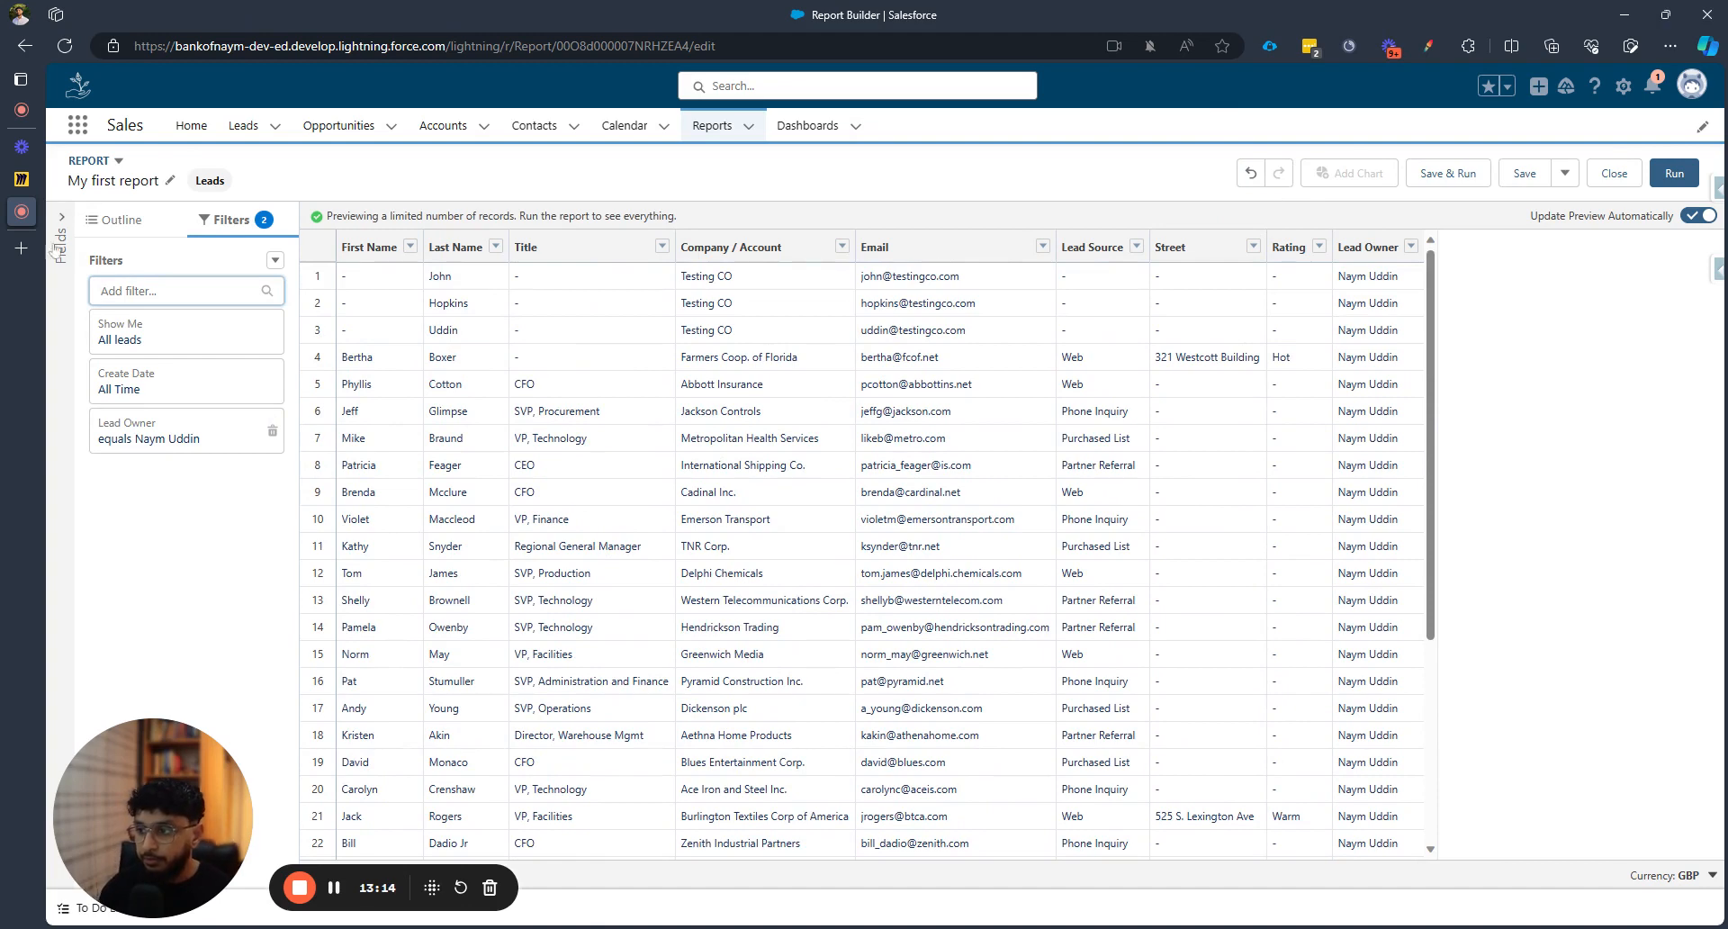
Add a Create Date column, found by searching 'cre', and move it right below Lead Source
left_click(126, 228)
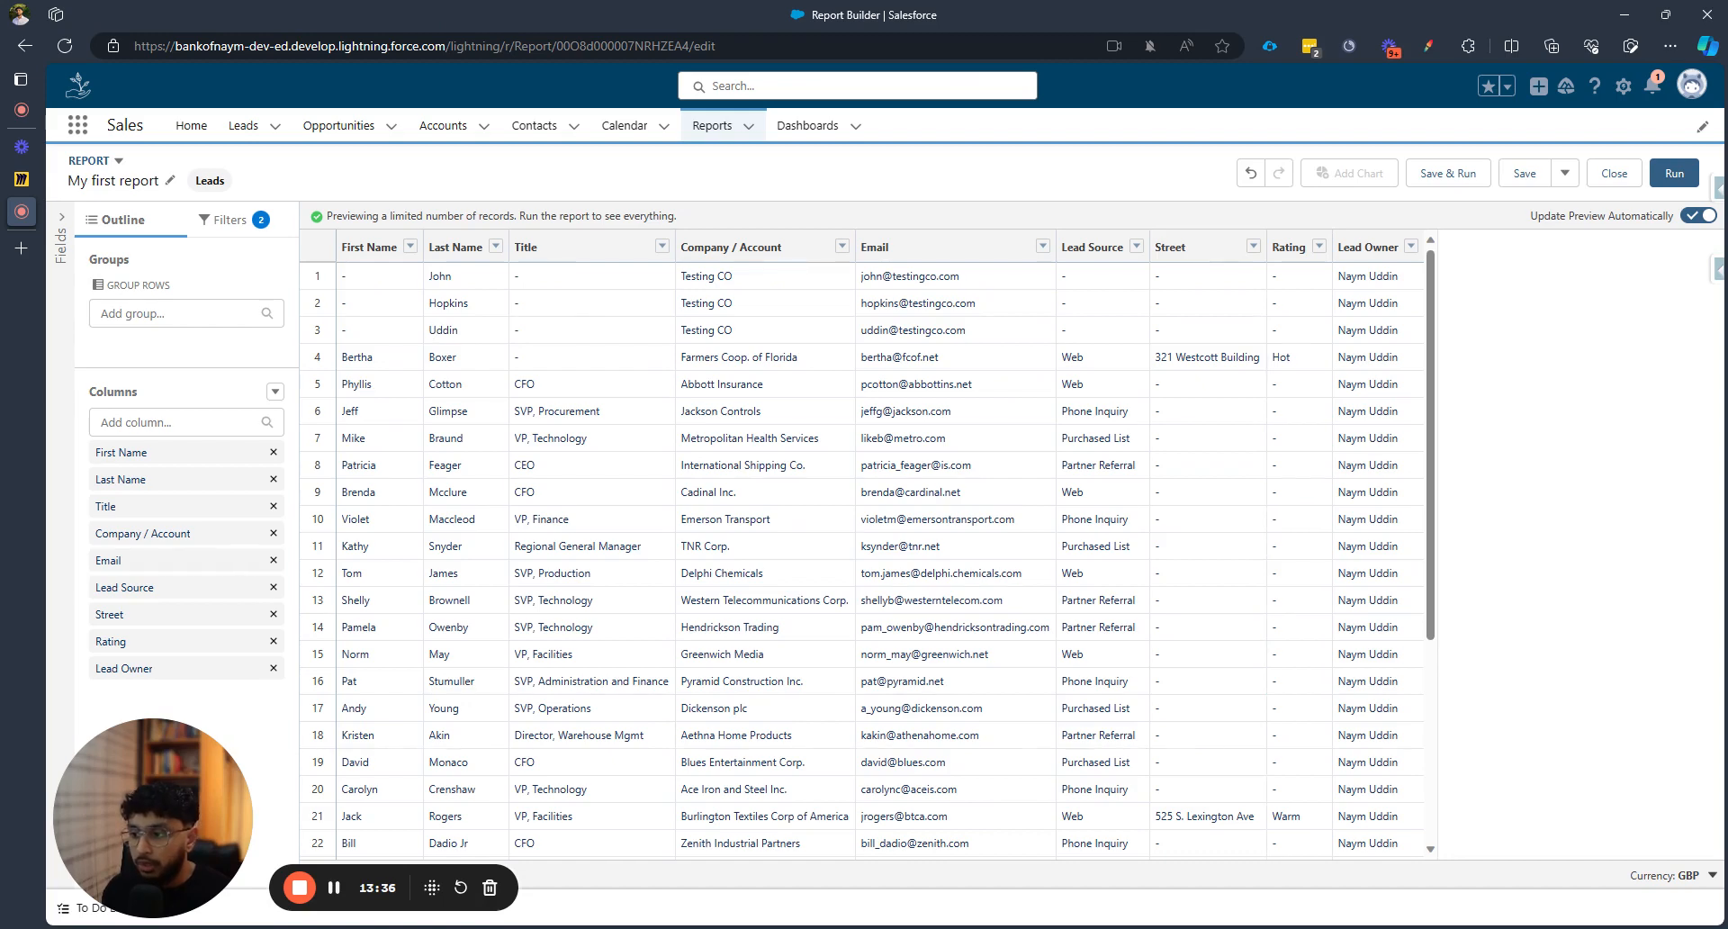
left_click(176, 422)
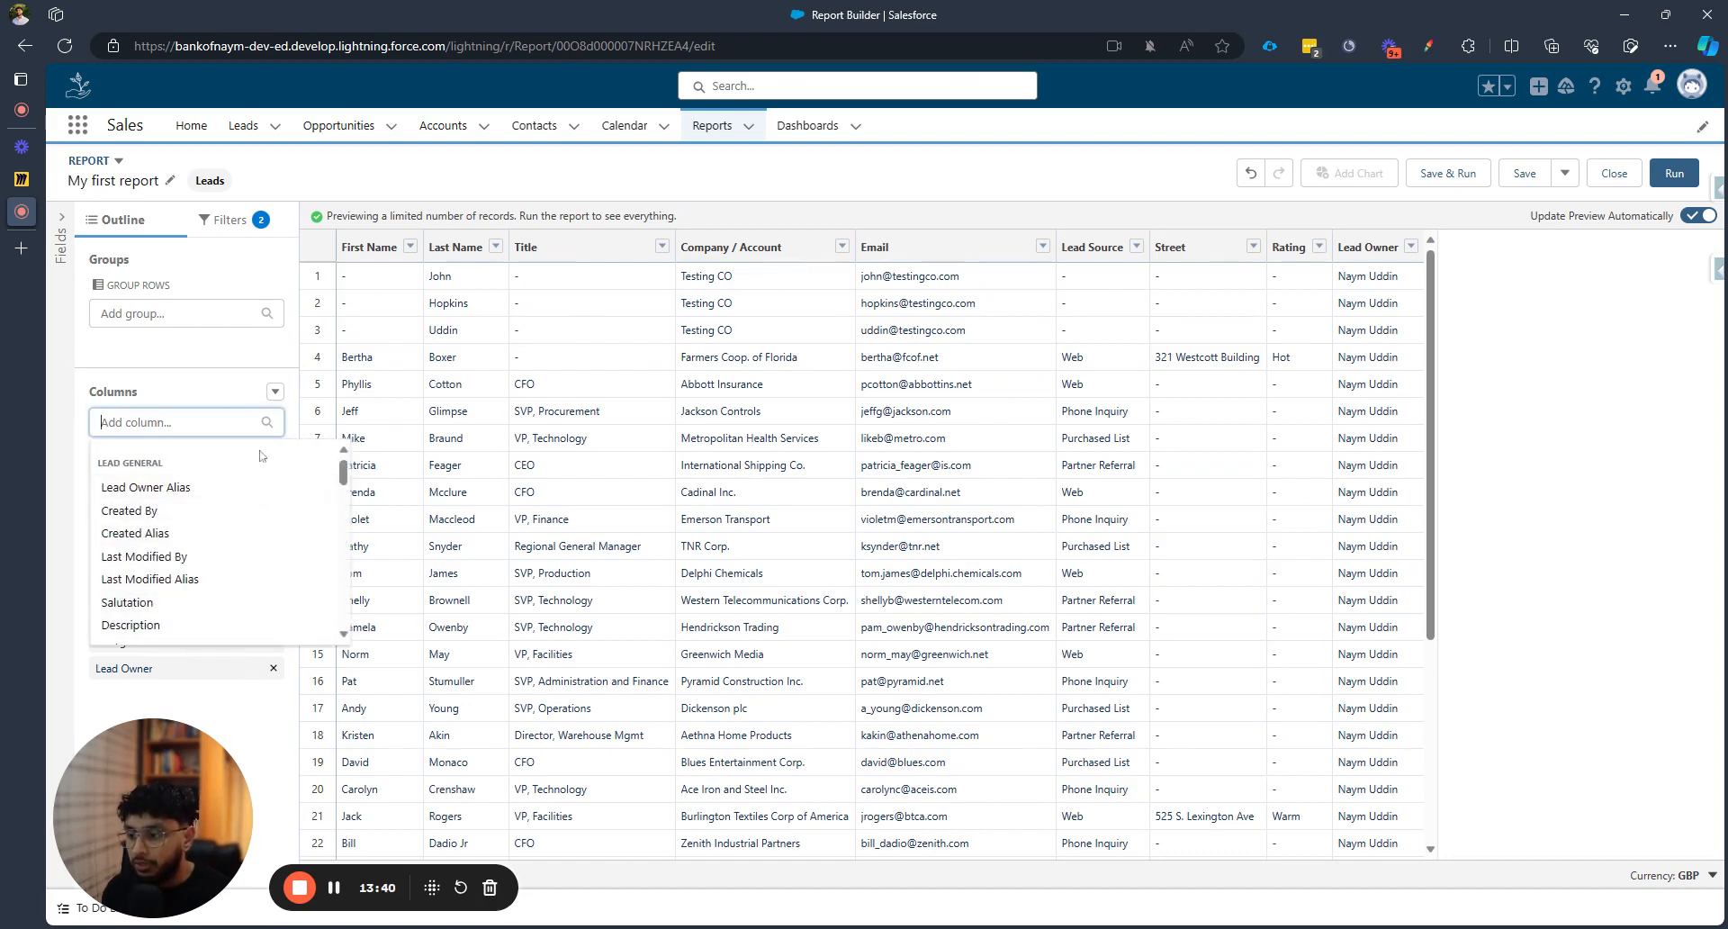
type("cre")
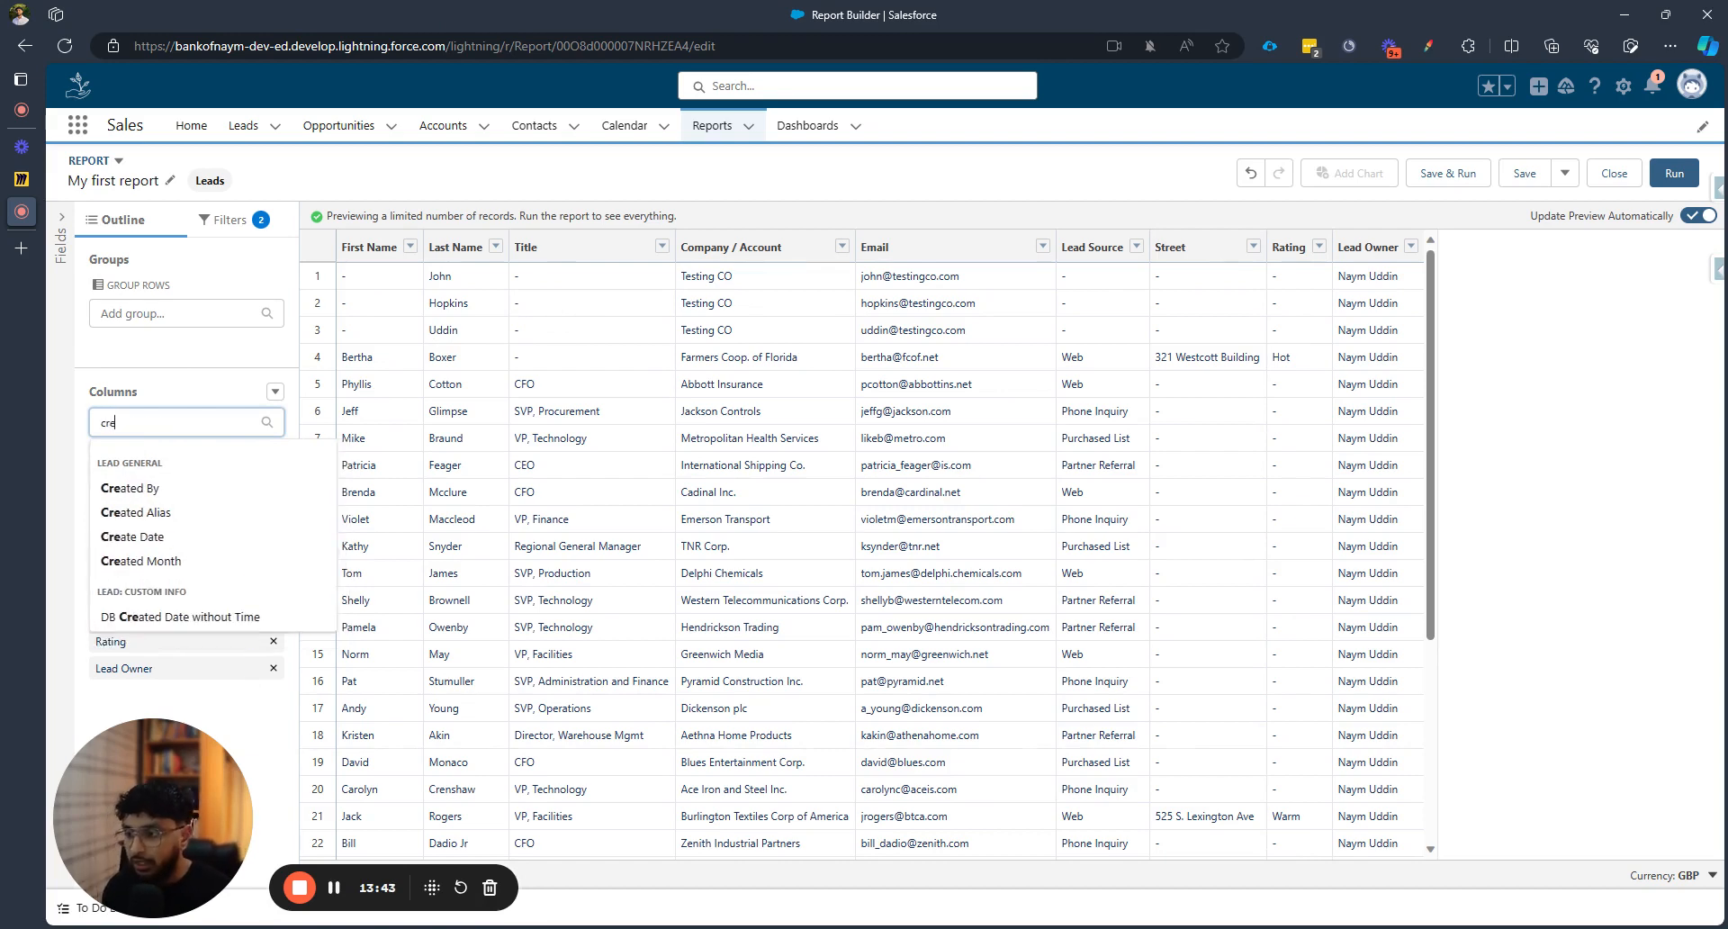
left_click(178, 545)
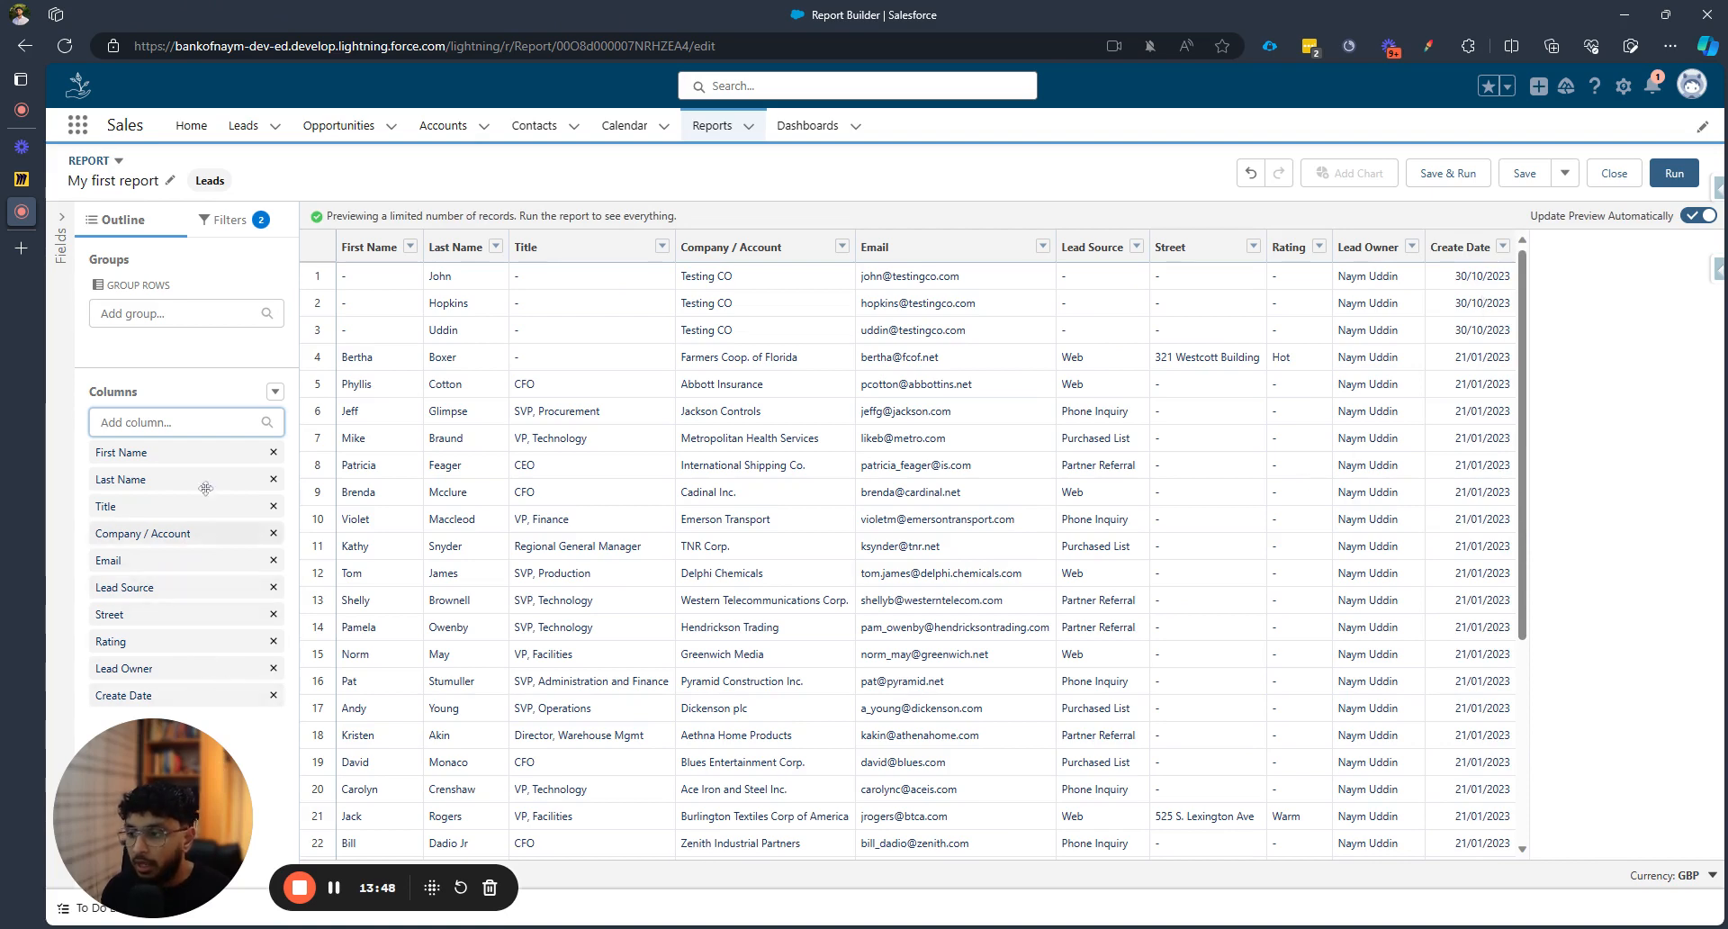
left_click(149, 695)
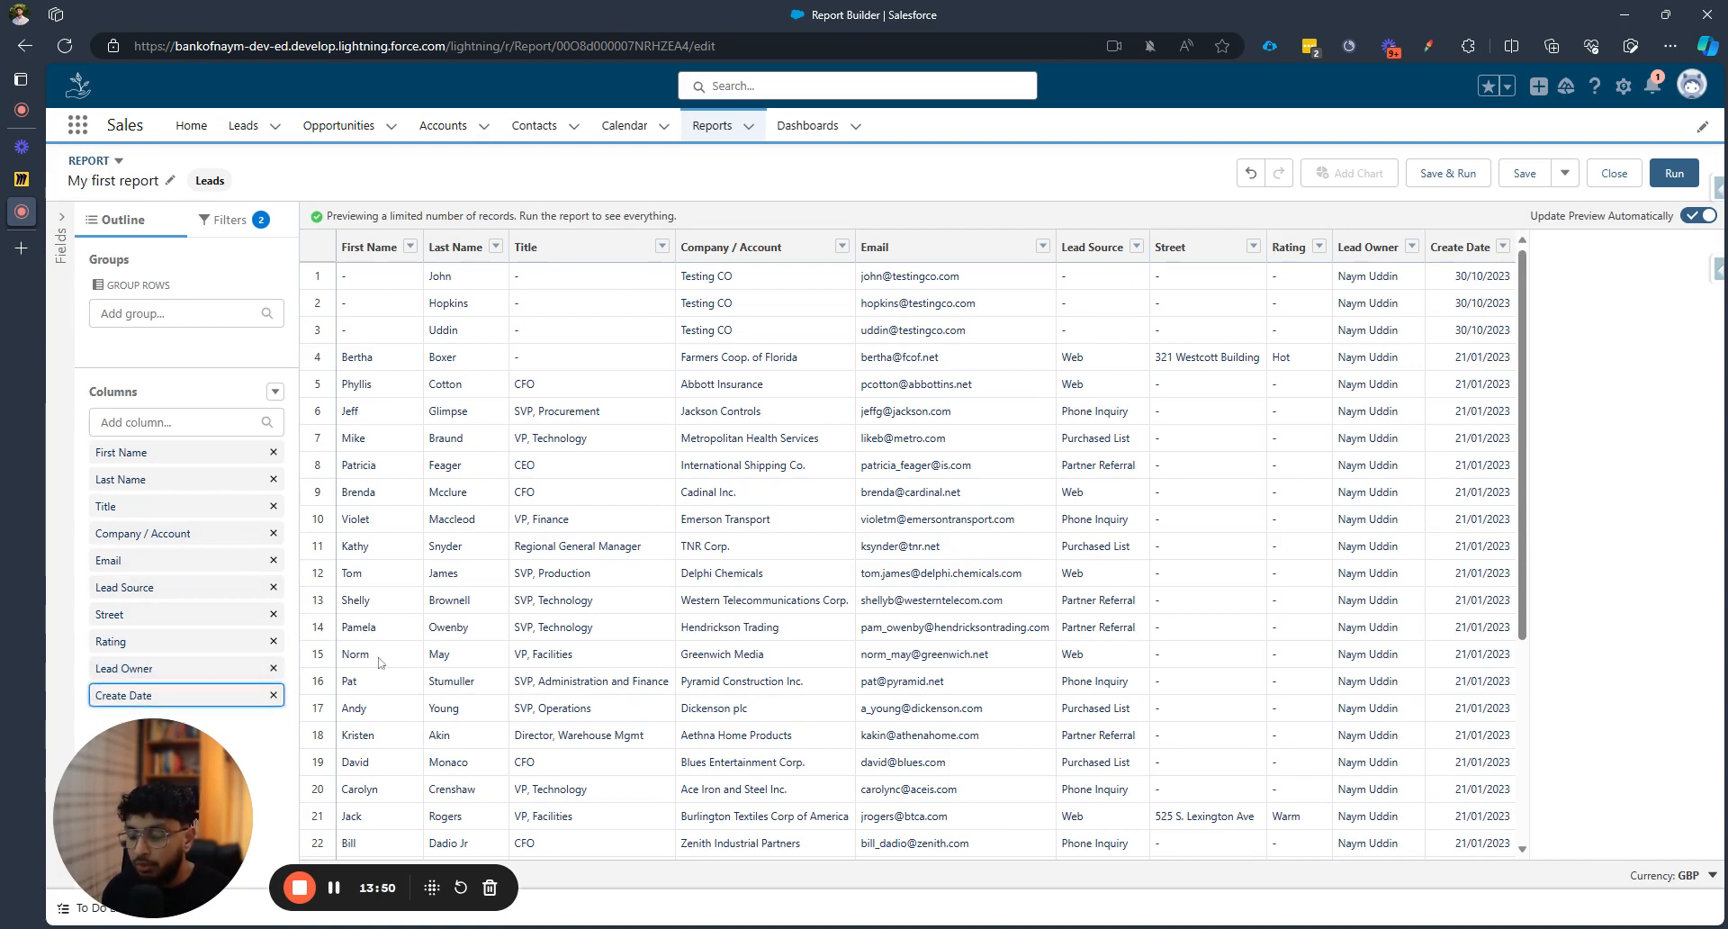
left_click_drag(191, 697, 189, 610)
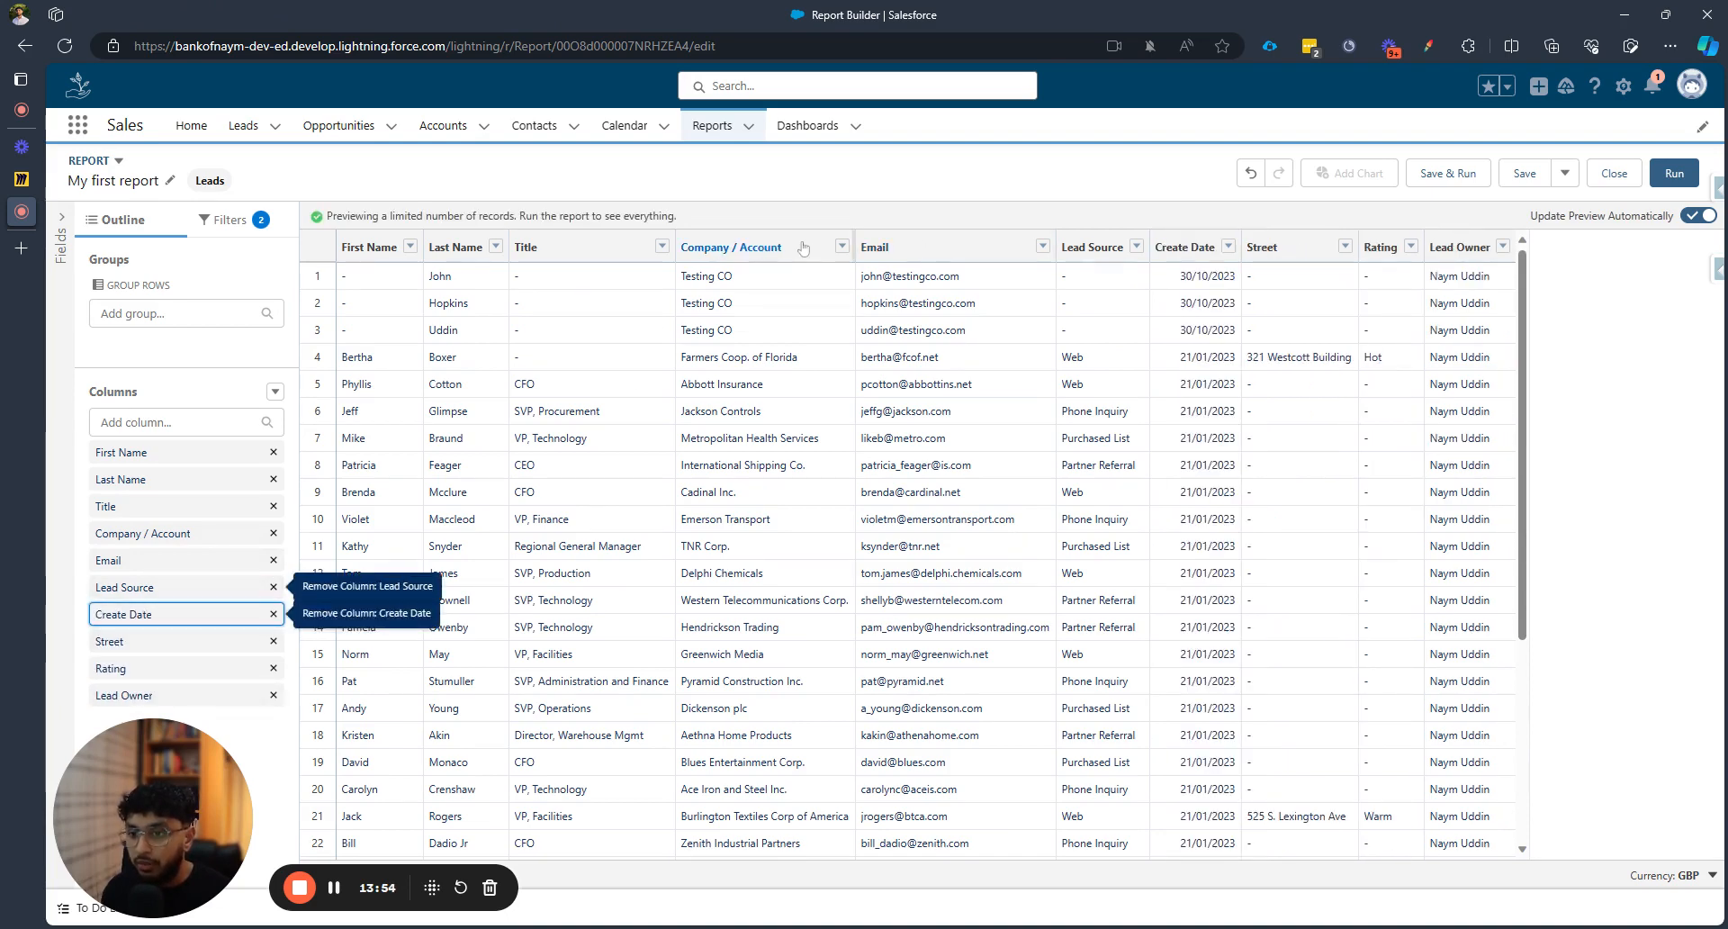
Move Company / Account before Title, Title after Email, and remove the Create Date column
left_click(763, 249)
left_click_drag(763, 249, 520, 257)
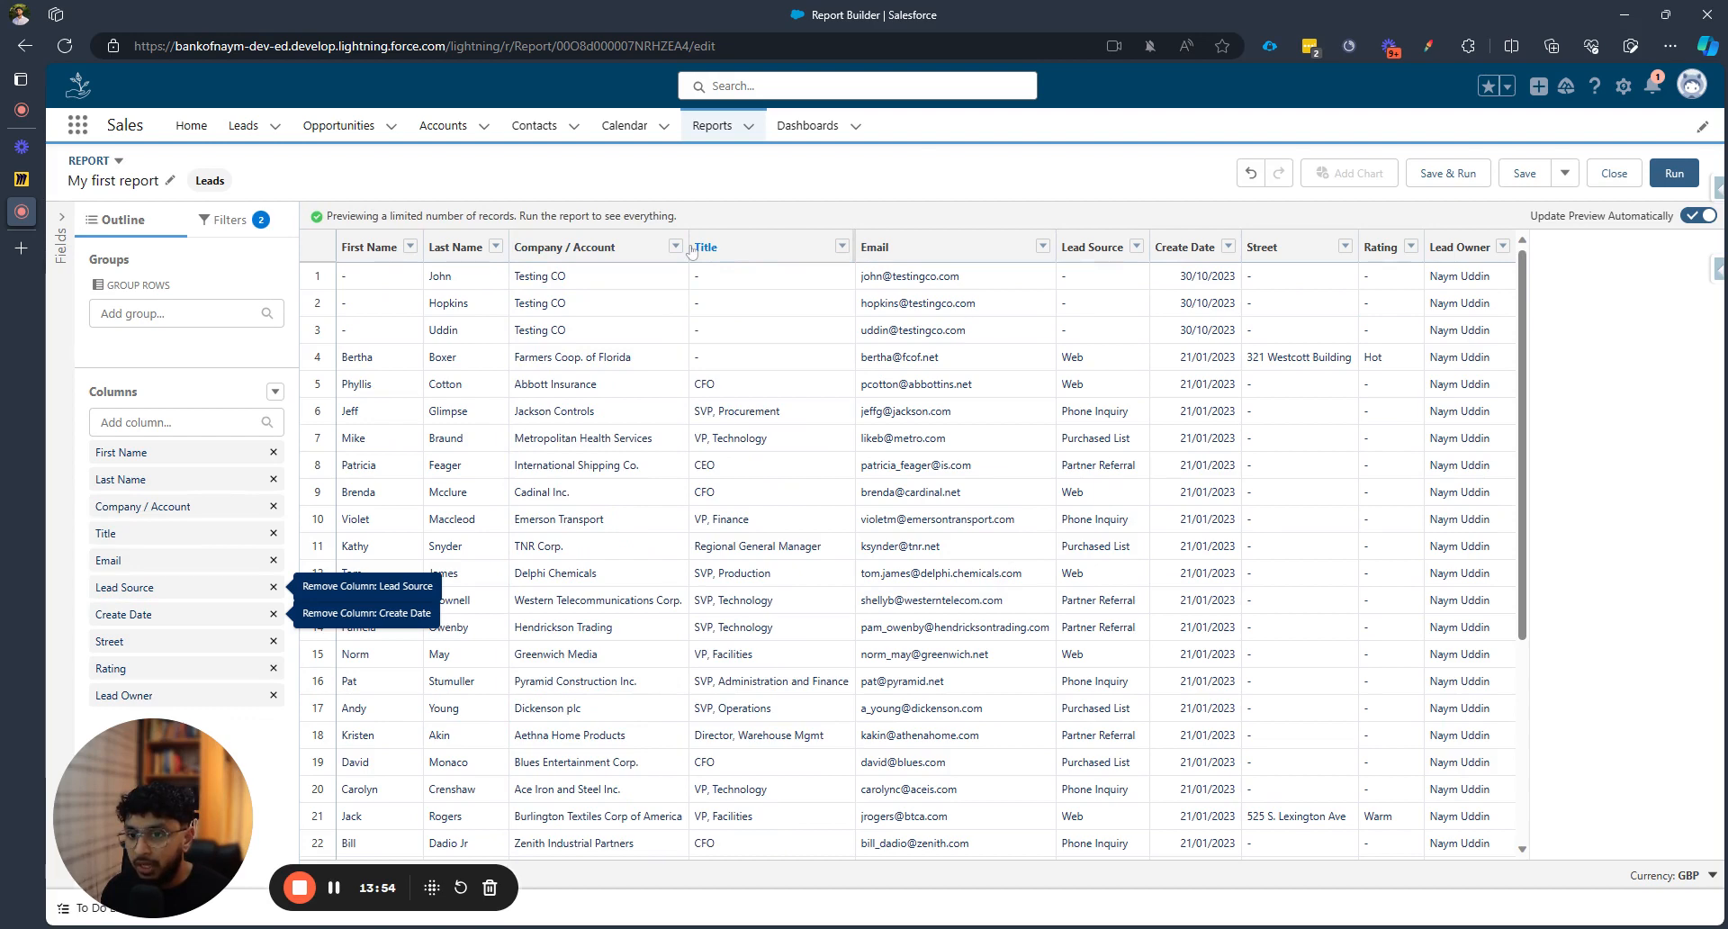
left_click_drag(692, 251, 961, 423)
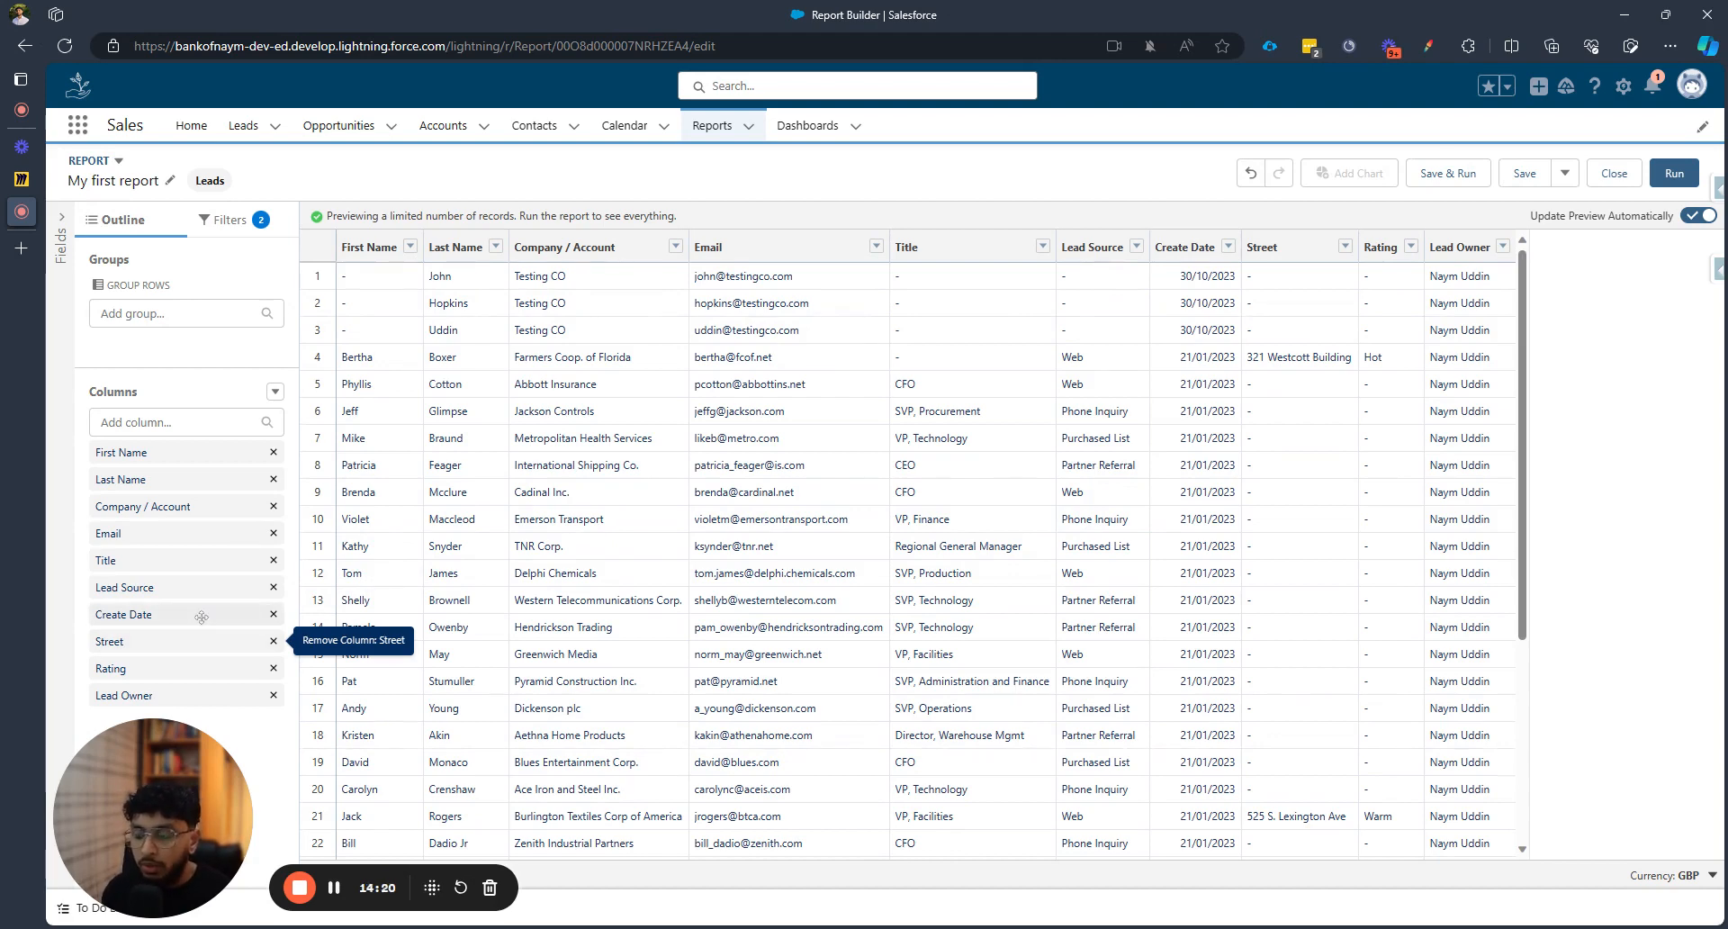
left_click_drag(202, 615, 208, 334)
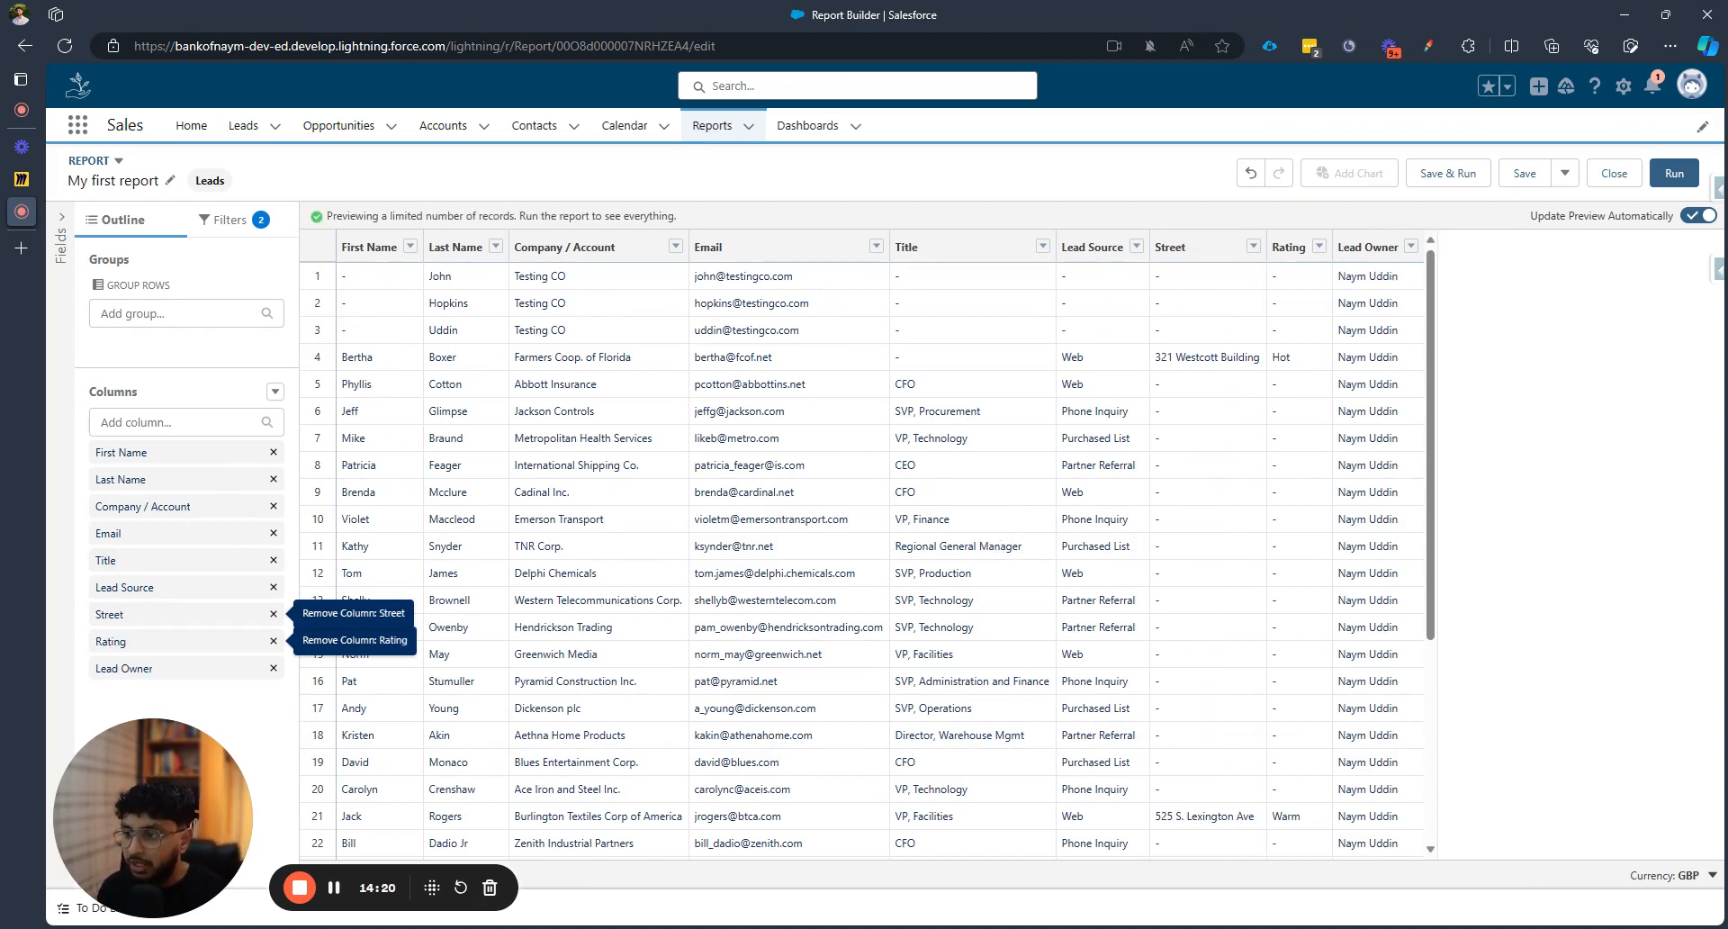
left_click(223, 312)
Group rows by Create Date, giving 21/01/2023 (17) and 30/10/2023 (3) blocks
type("c")
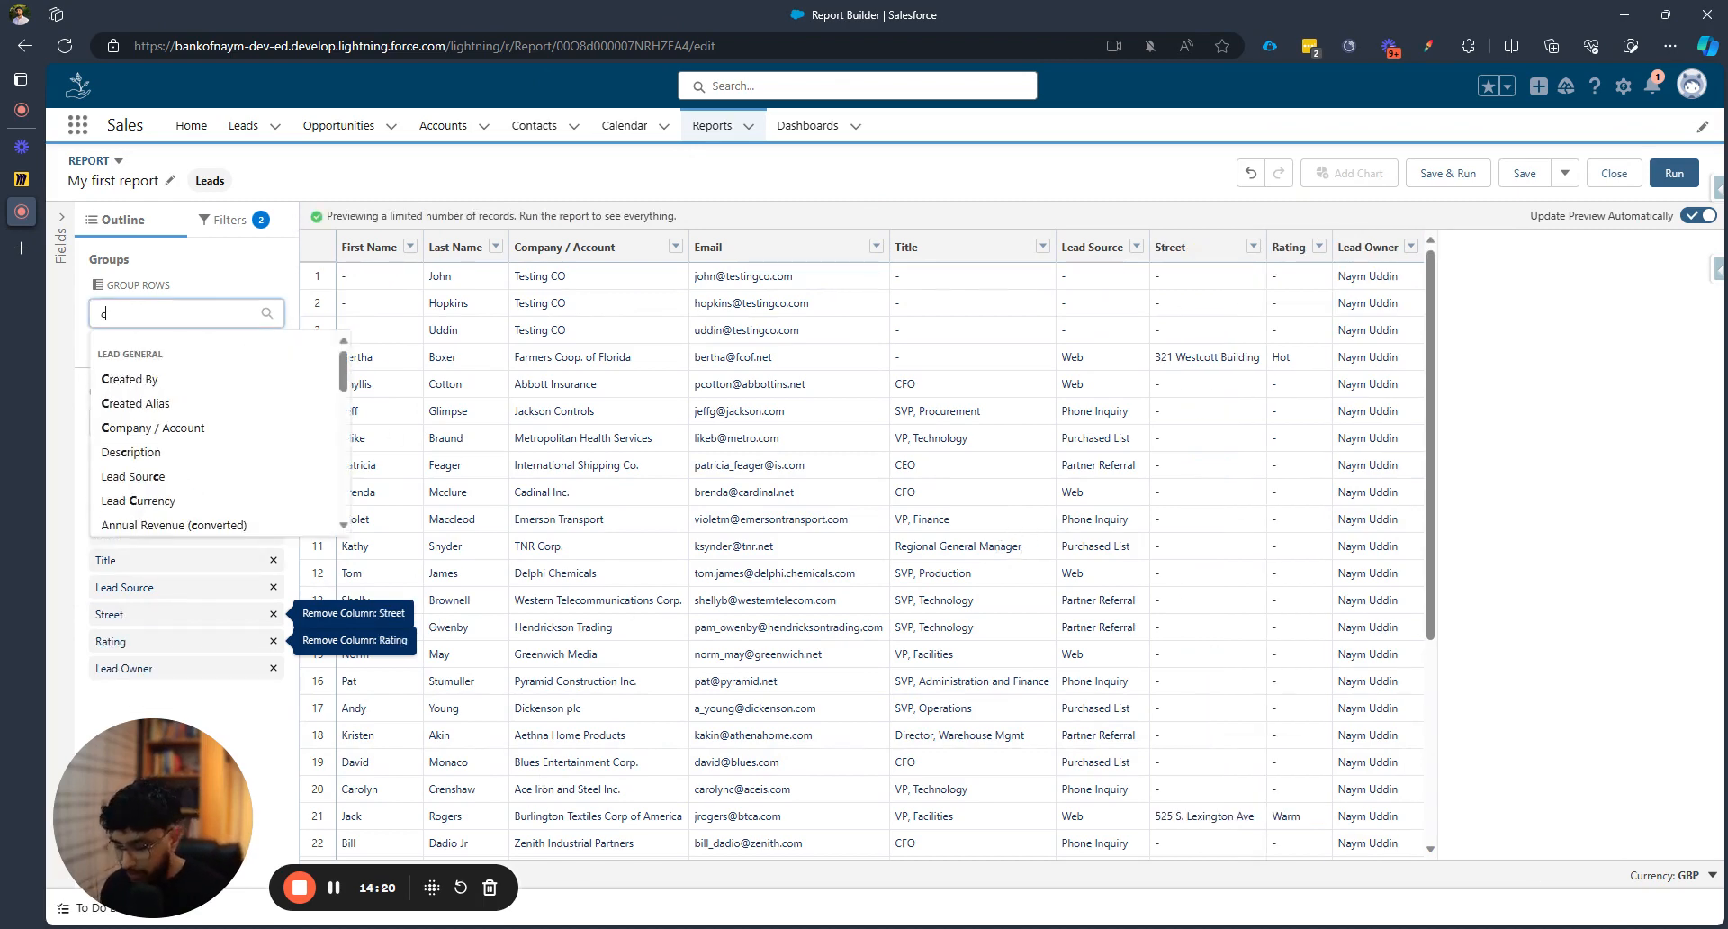
type("re")
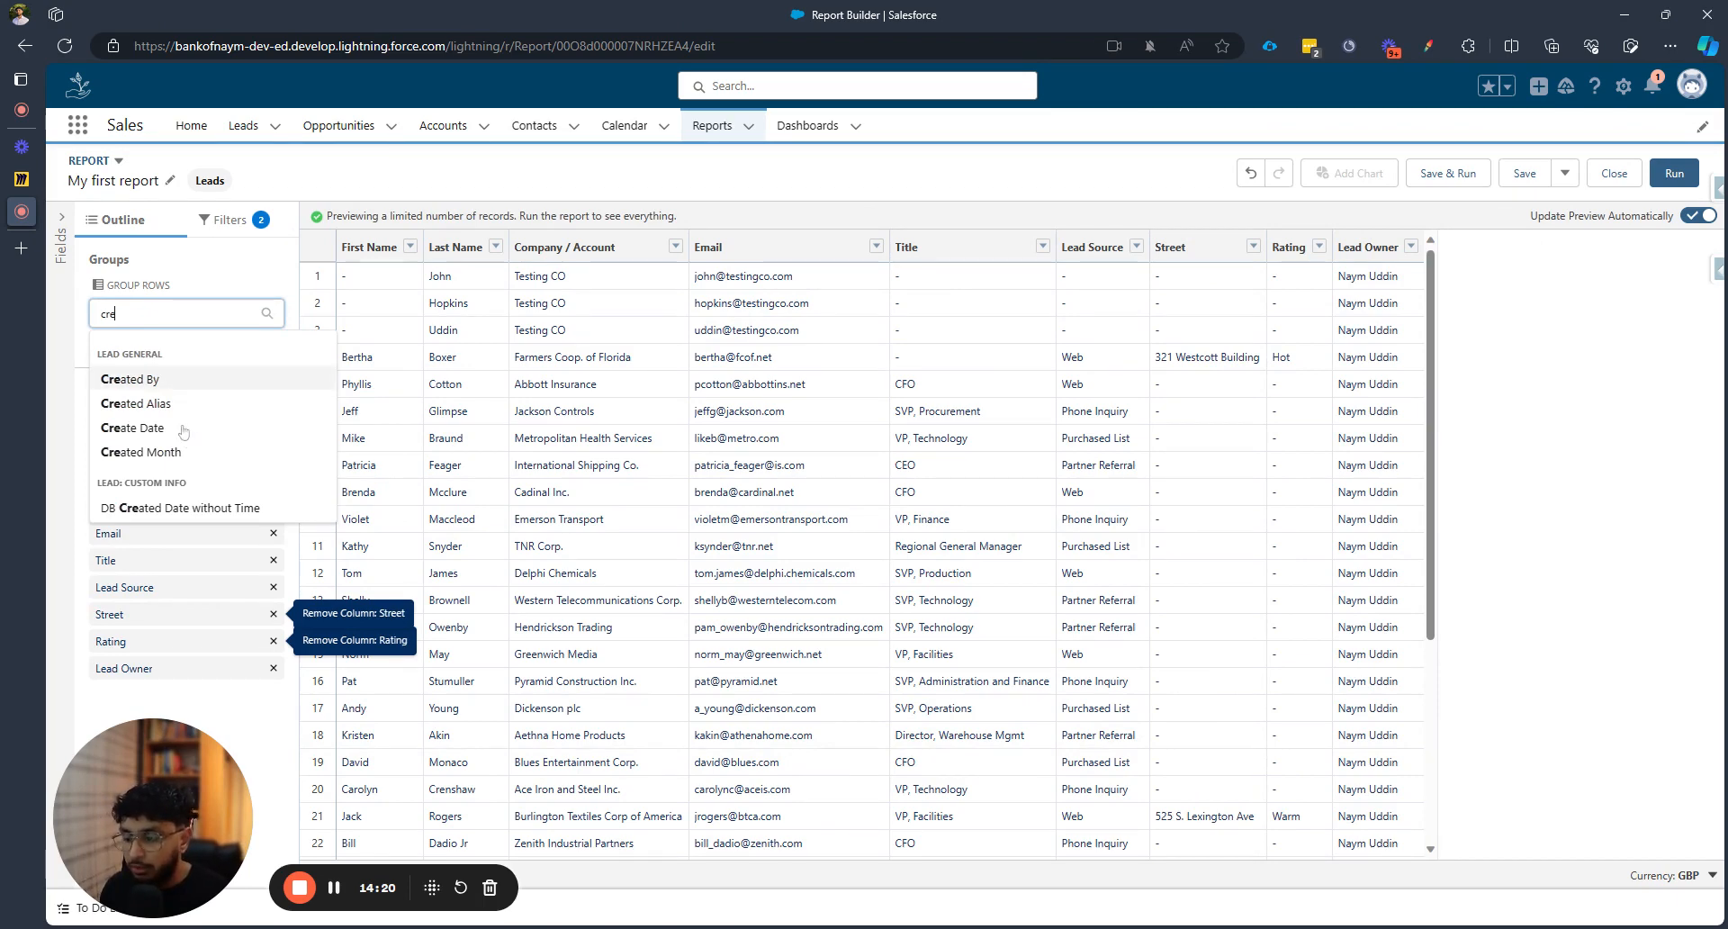
left_click(128, 430)
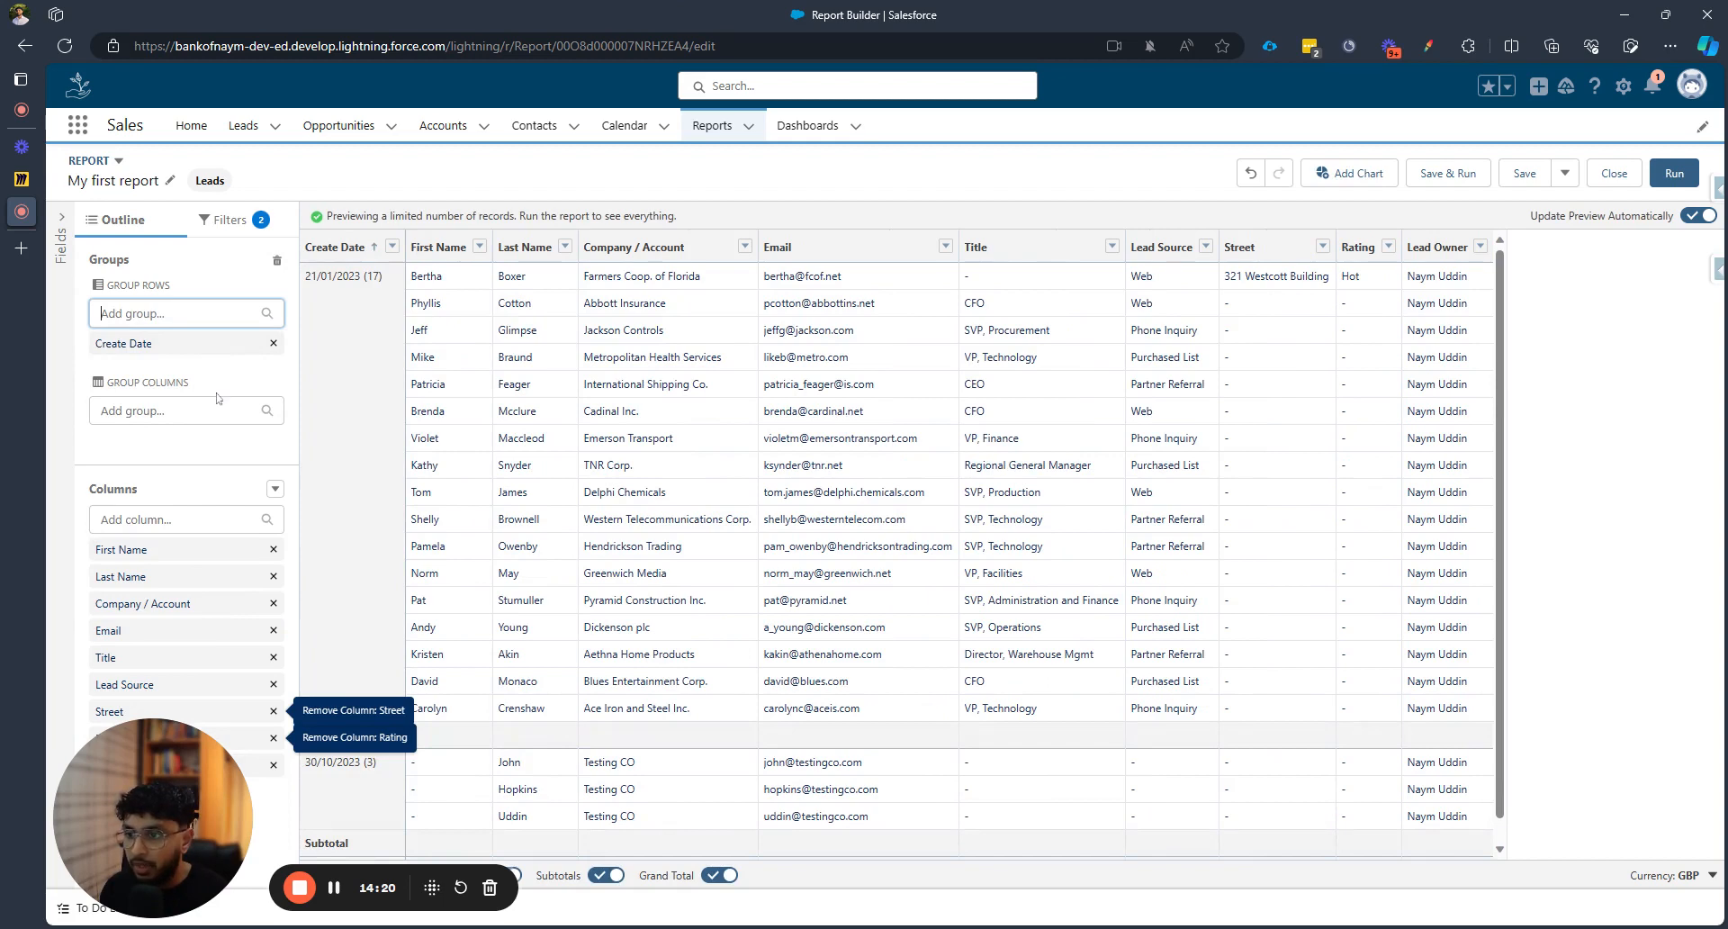
scroll(415, 455, "down", 1)
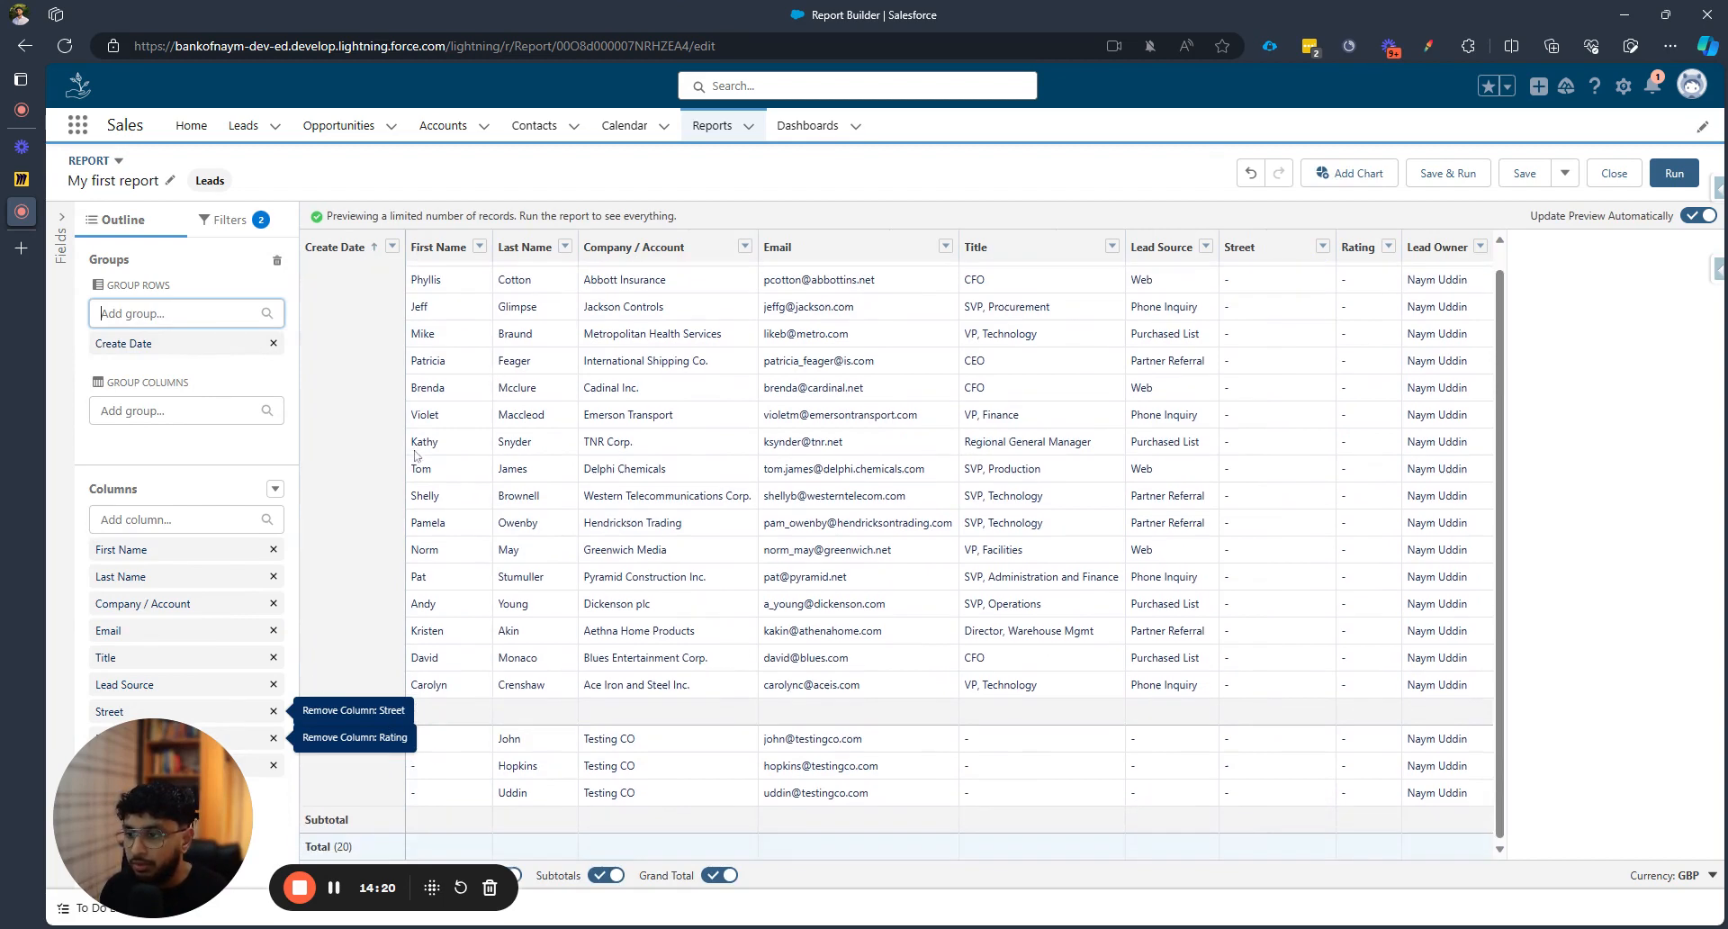
scroll(450, 468, "up", 1)
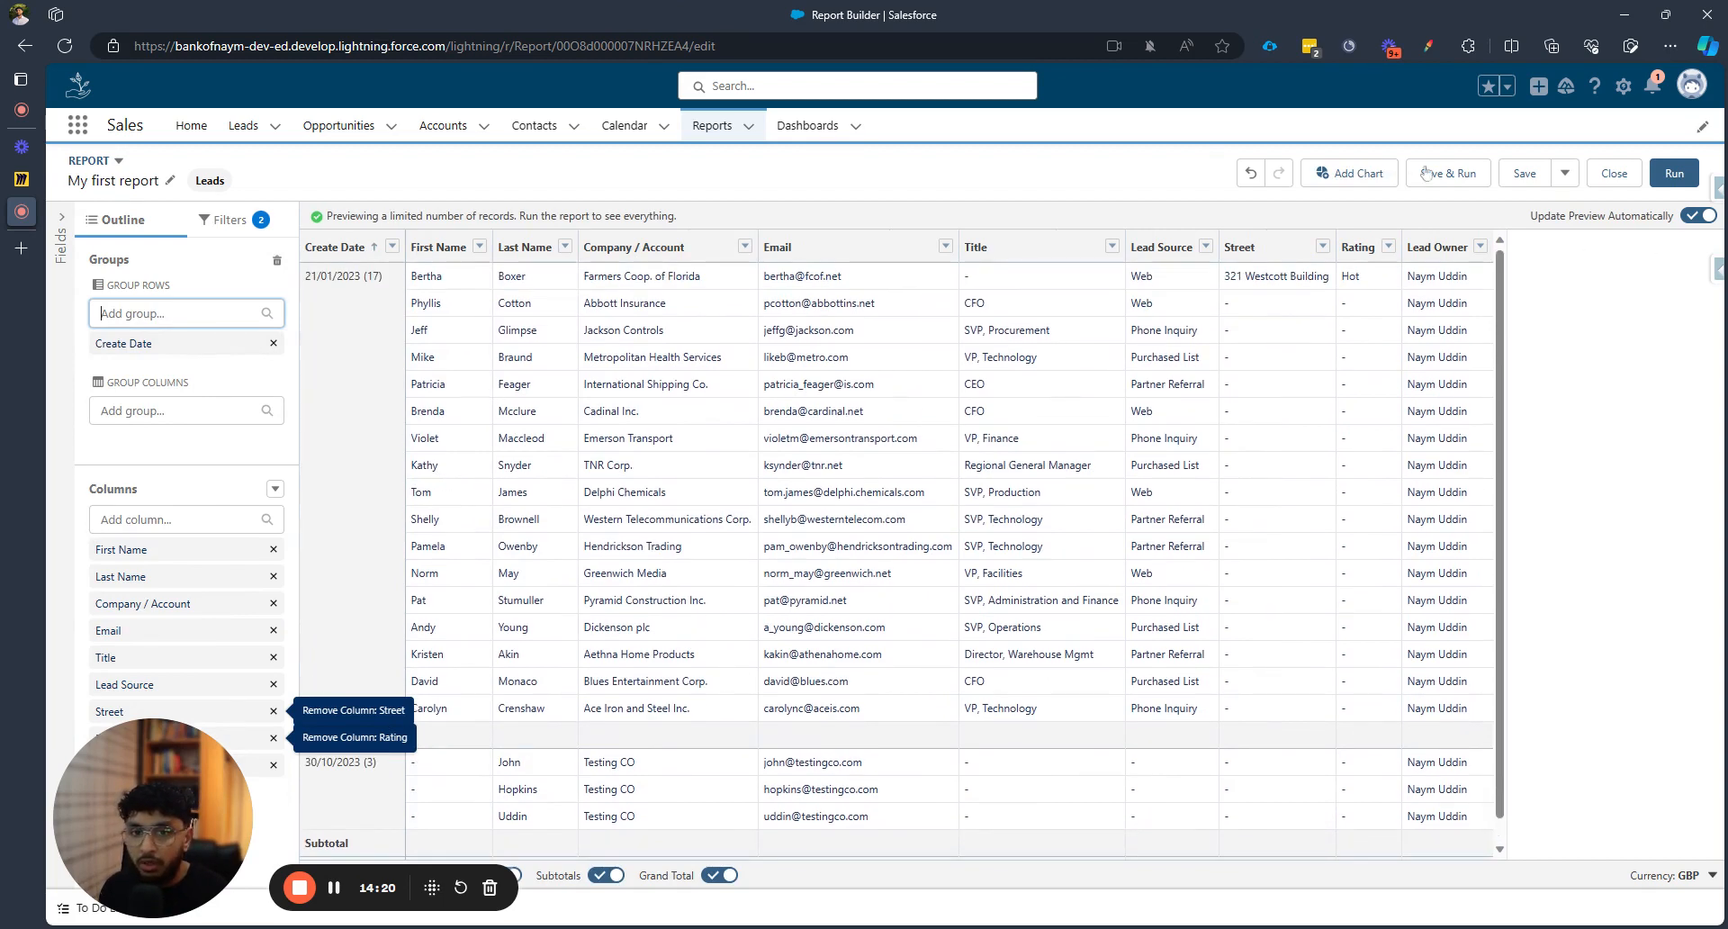
Save and run the report, check its 34 grouped records, then return to editing
left_click(1454, 173)
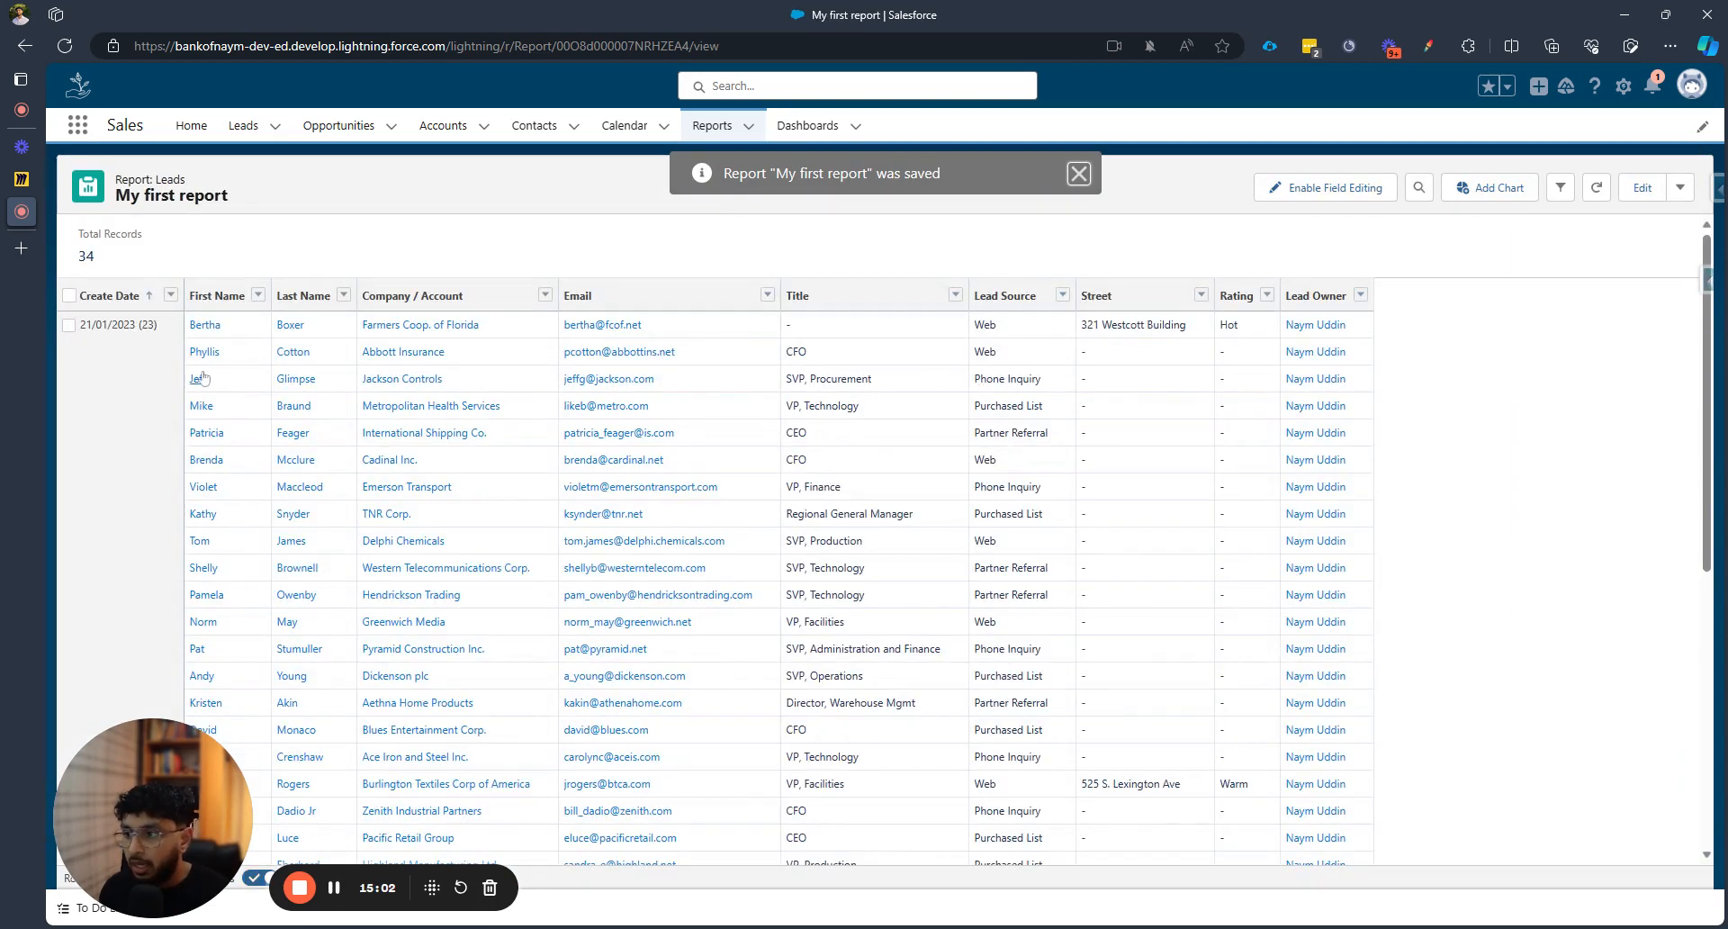
scroll(198, 378, "down", 6)
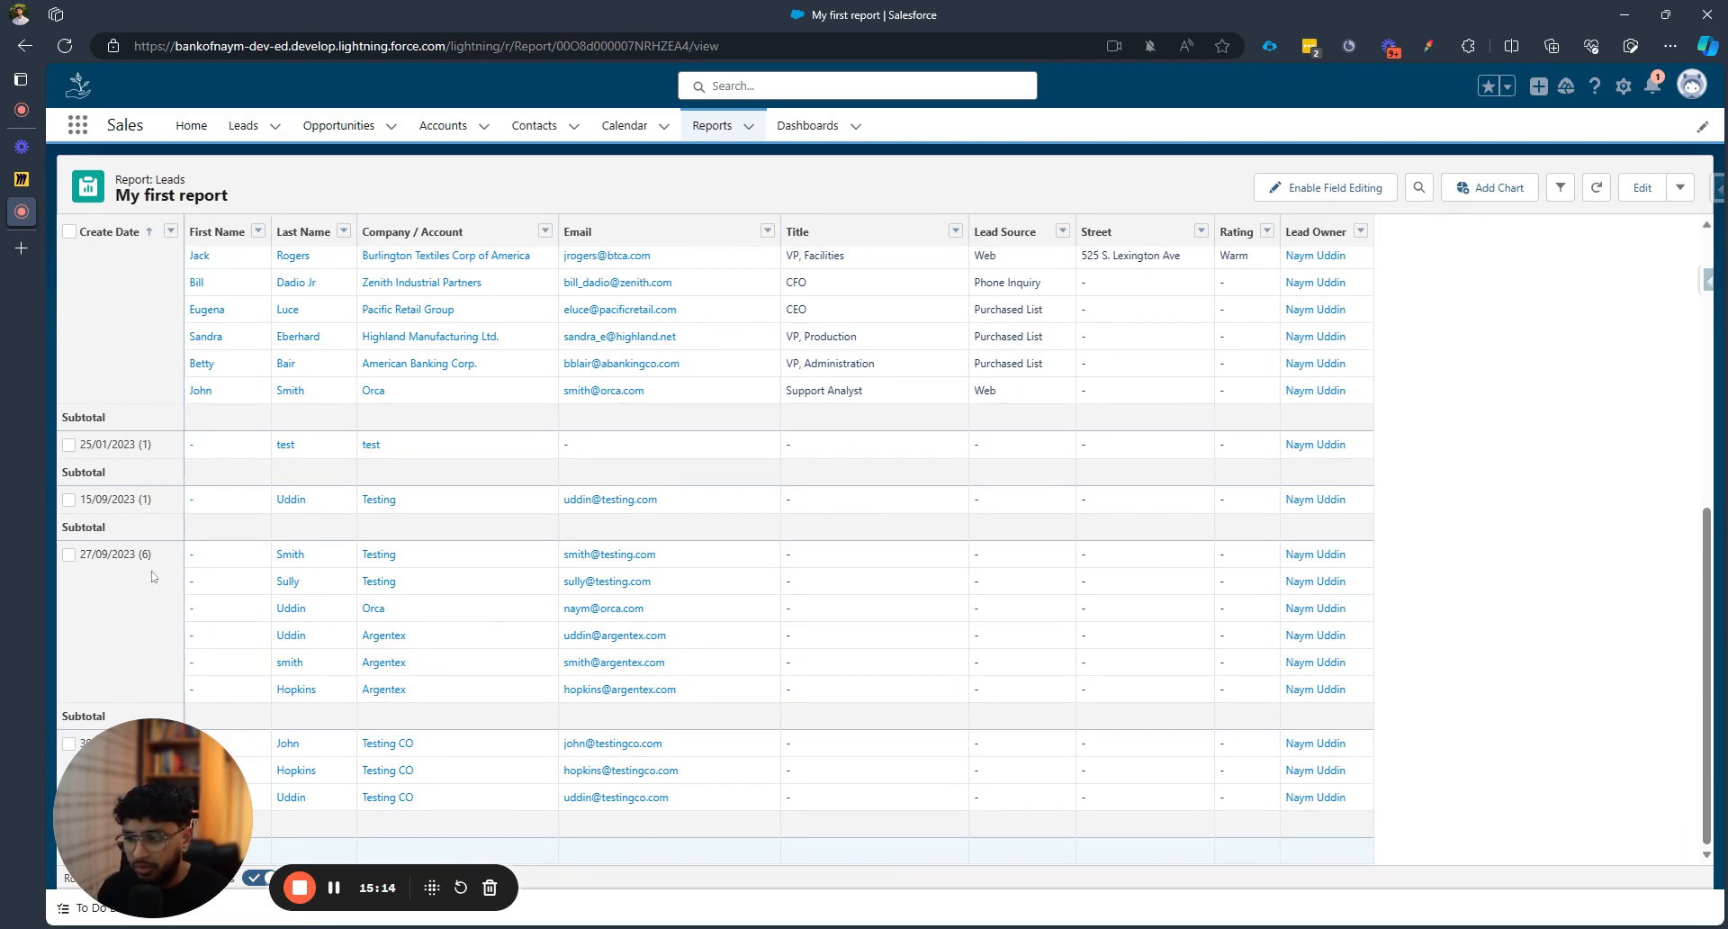
scroll(153, 577, "up", 7)
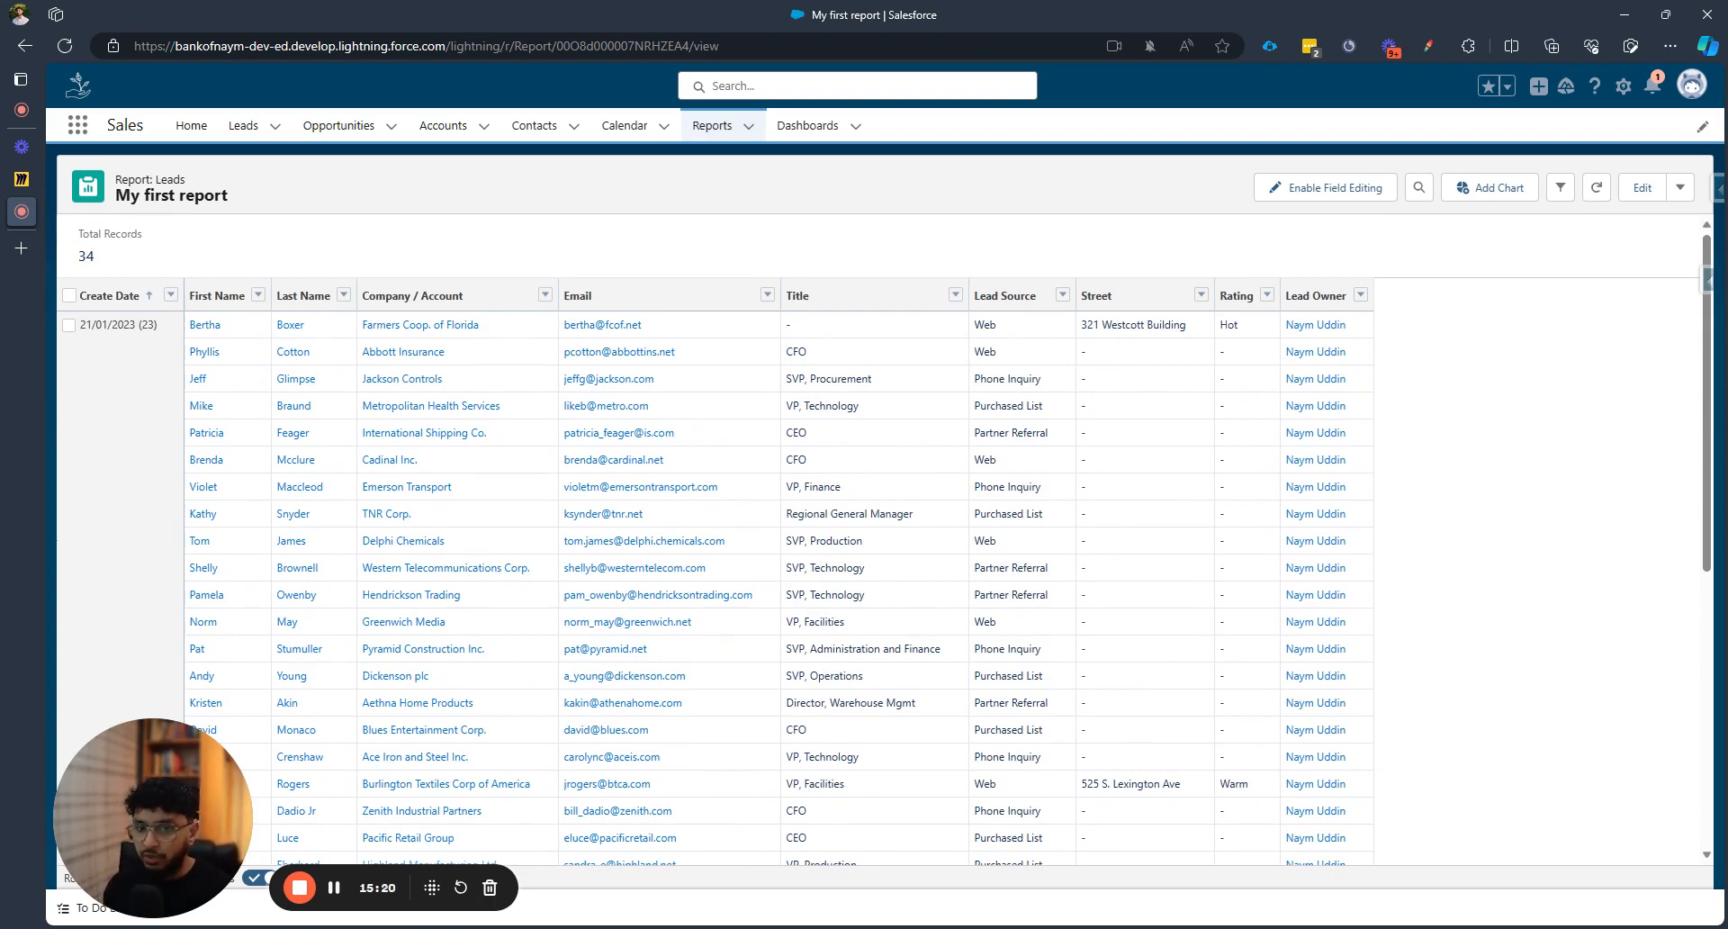
left_click(1644, 189)
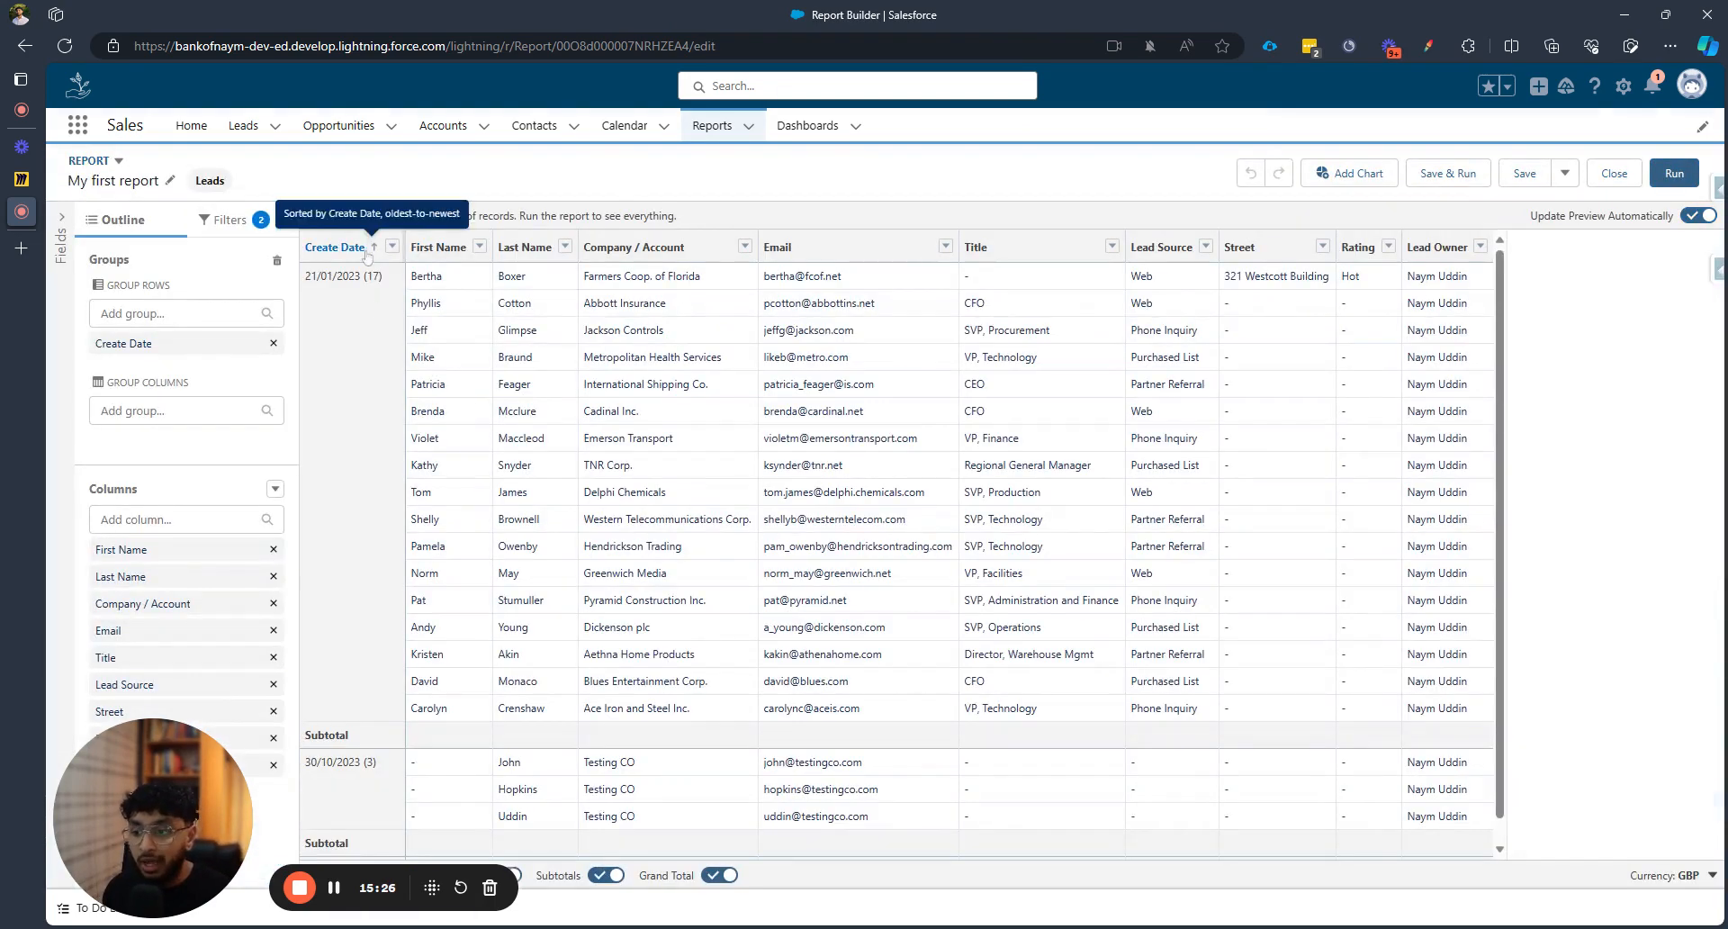
Switch the Create Date grouping to Calendar Week buckets from the column's Group Date By menu
left_click(438, 247)
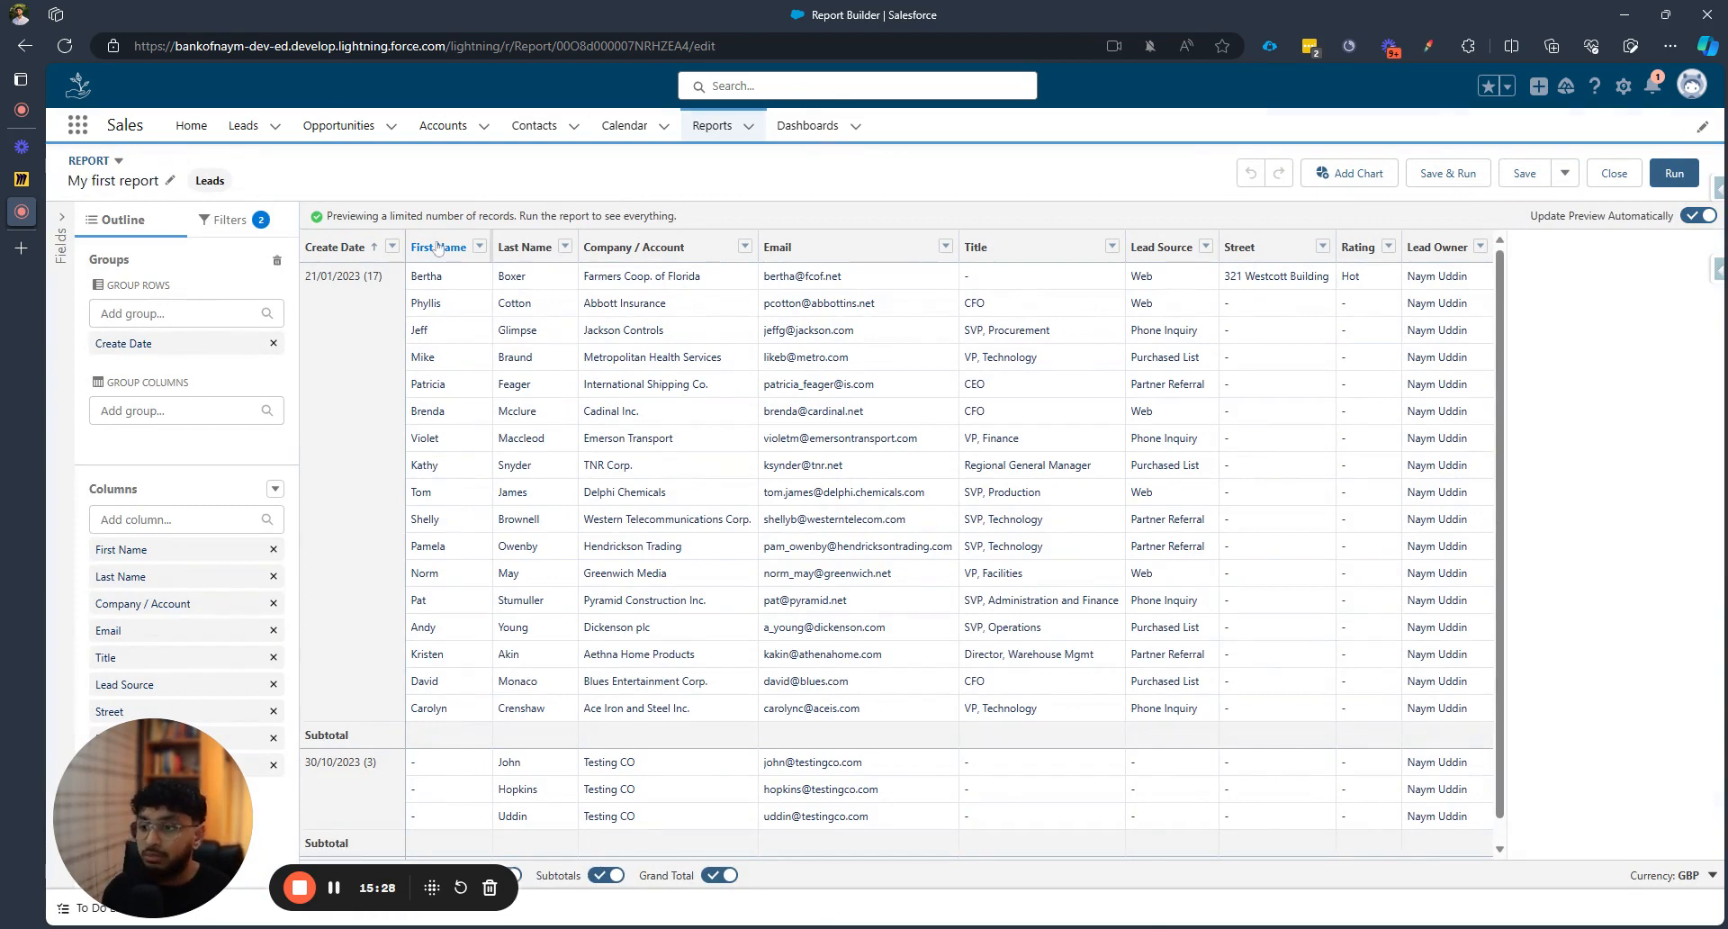
left_click(382, 252)
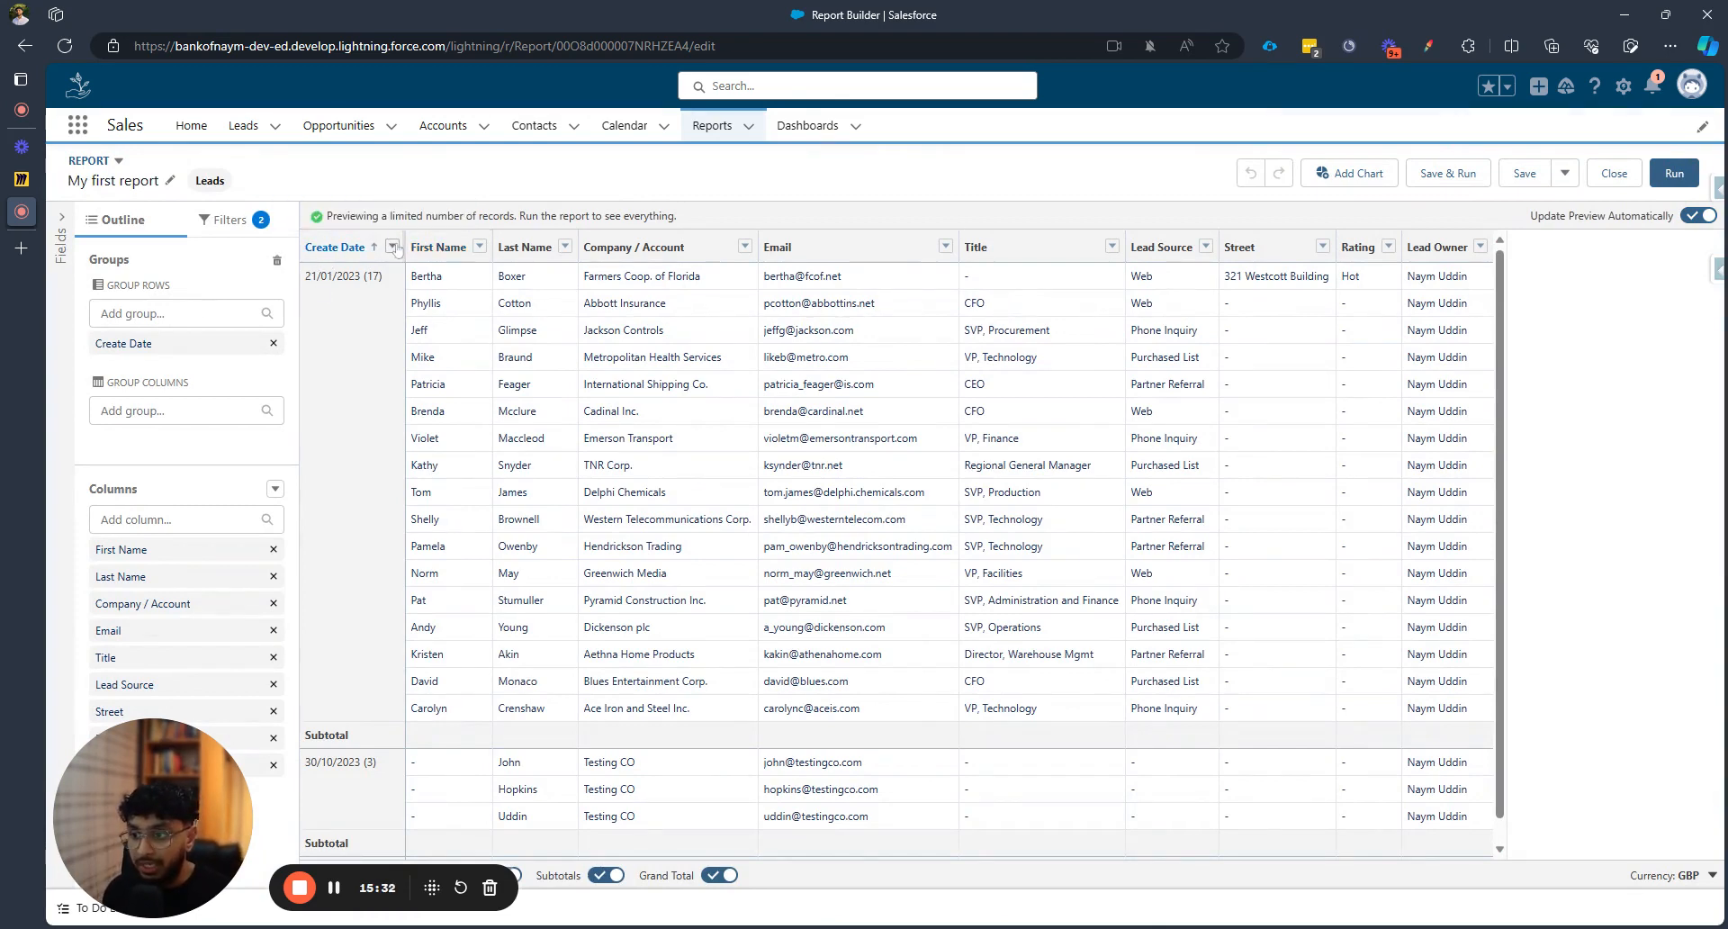
left_click(392, 245)
mouse_move(522, 339)
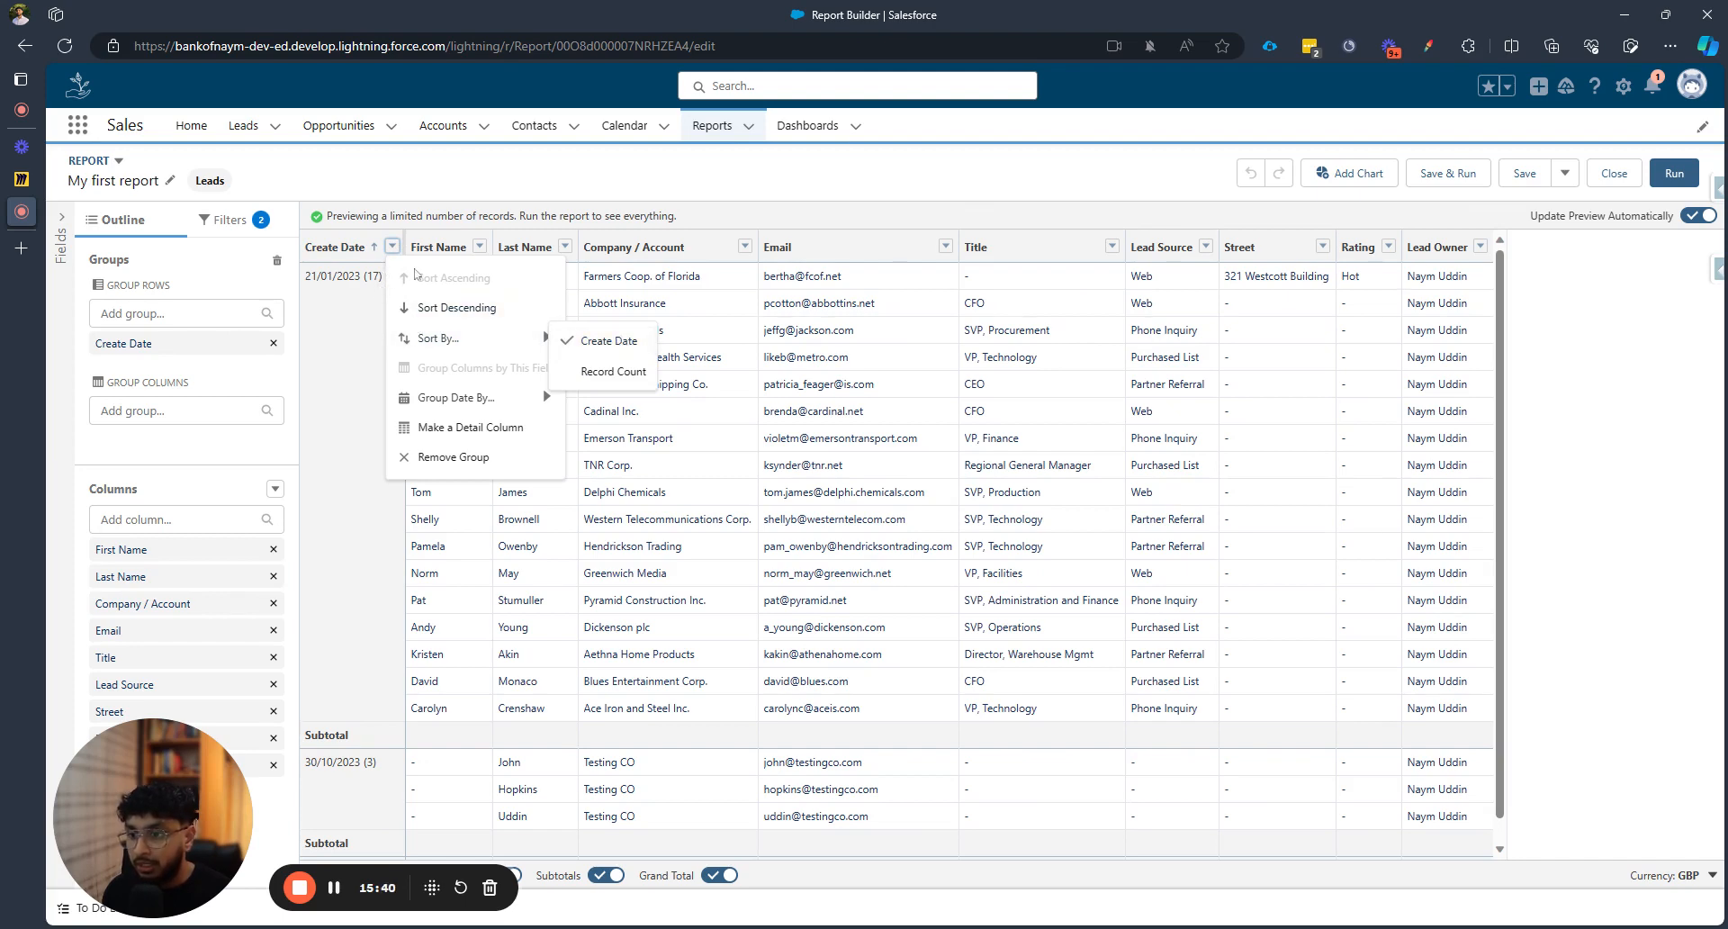
mouse_move(527, 400)
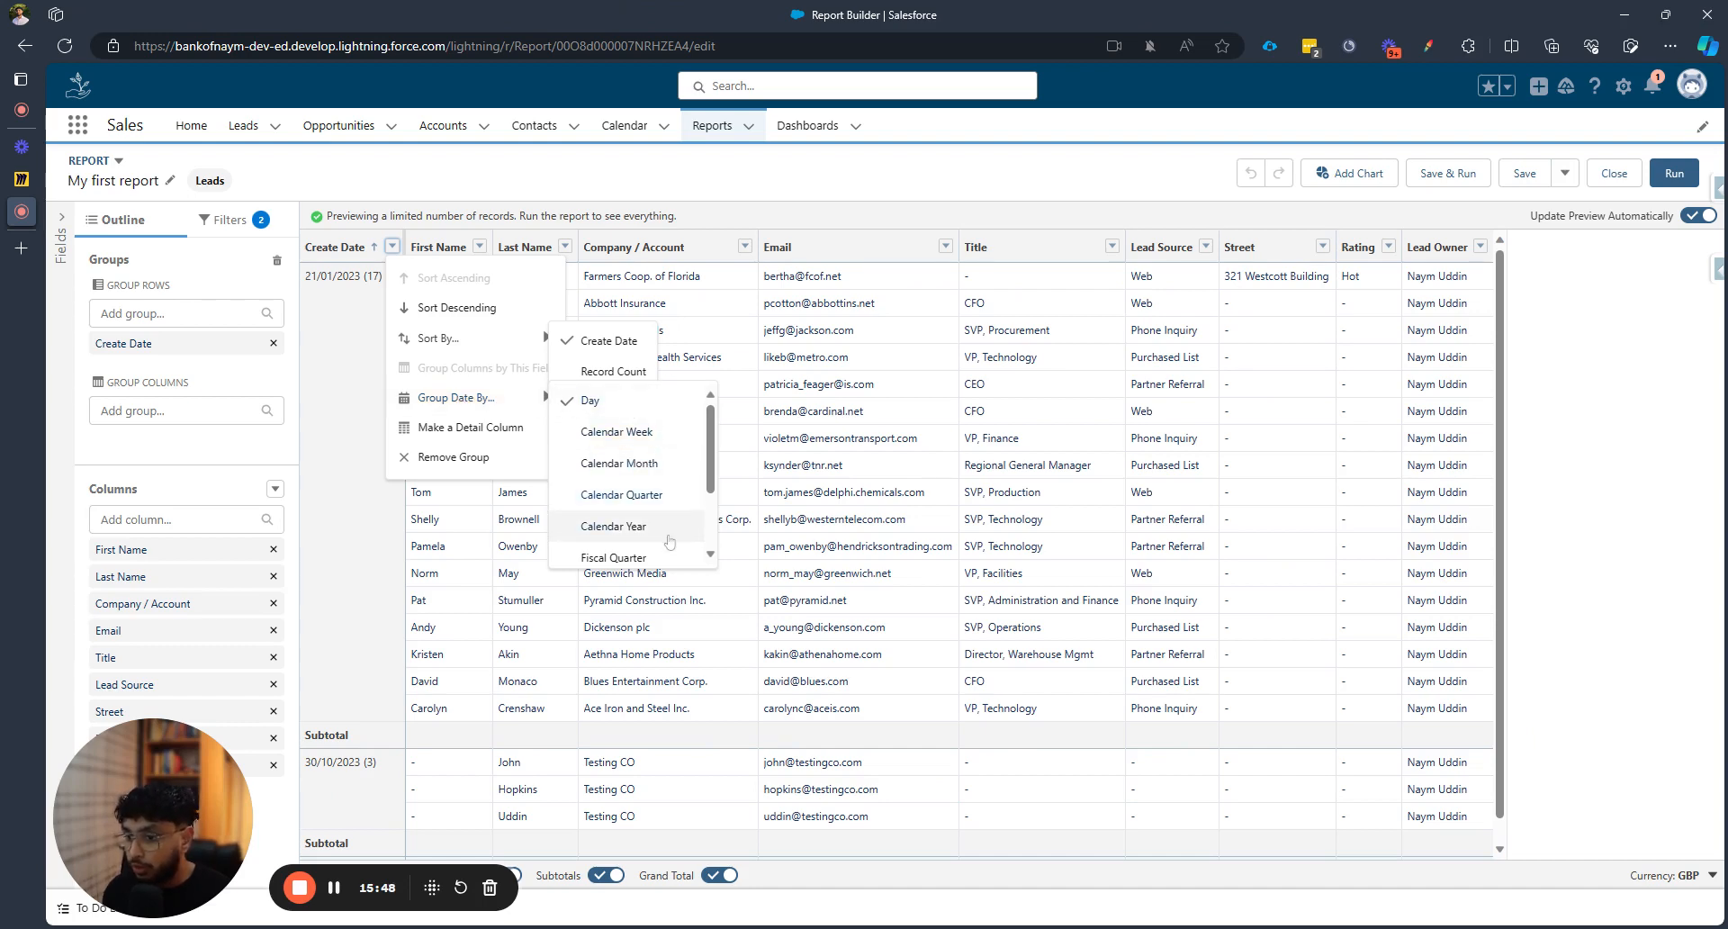
scroll(668, 540, "down", 2)
scroll(666, 504, "up", 2)
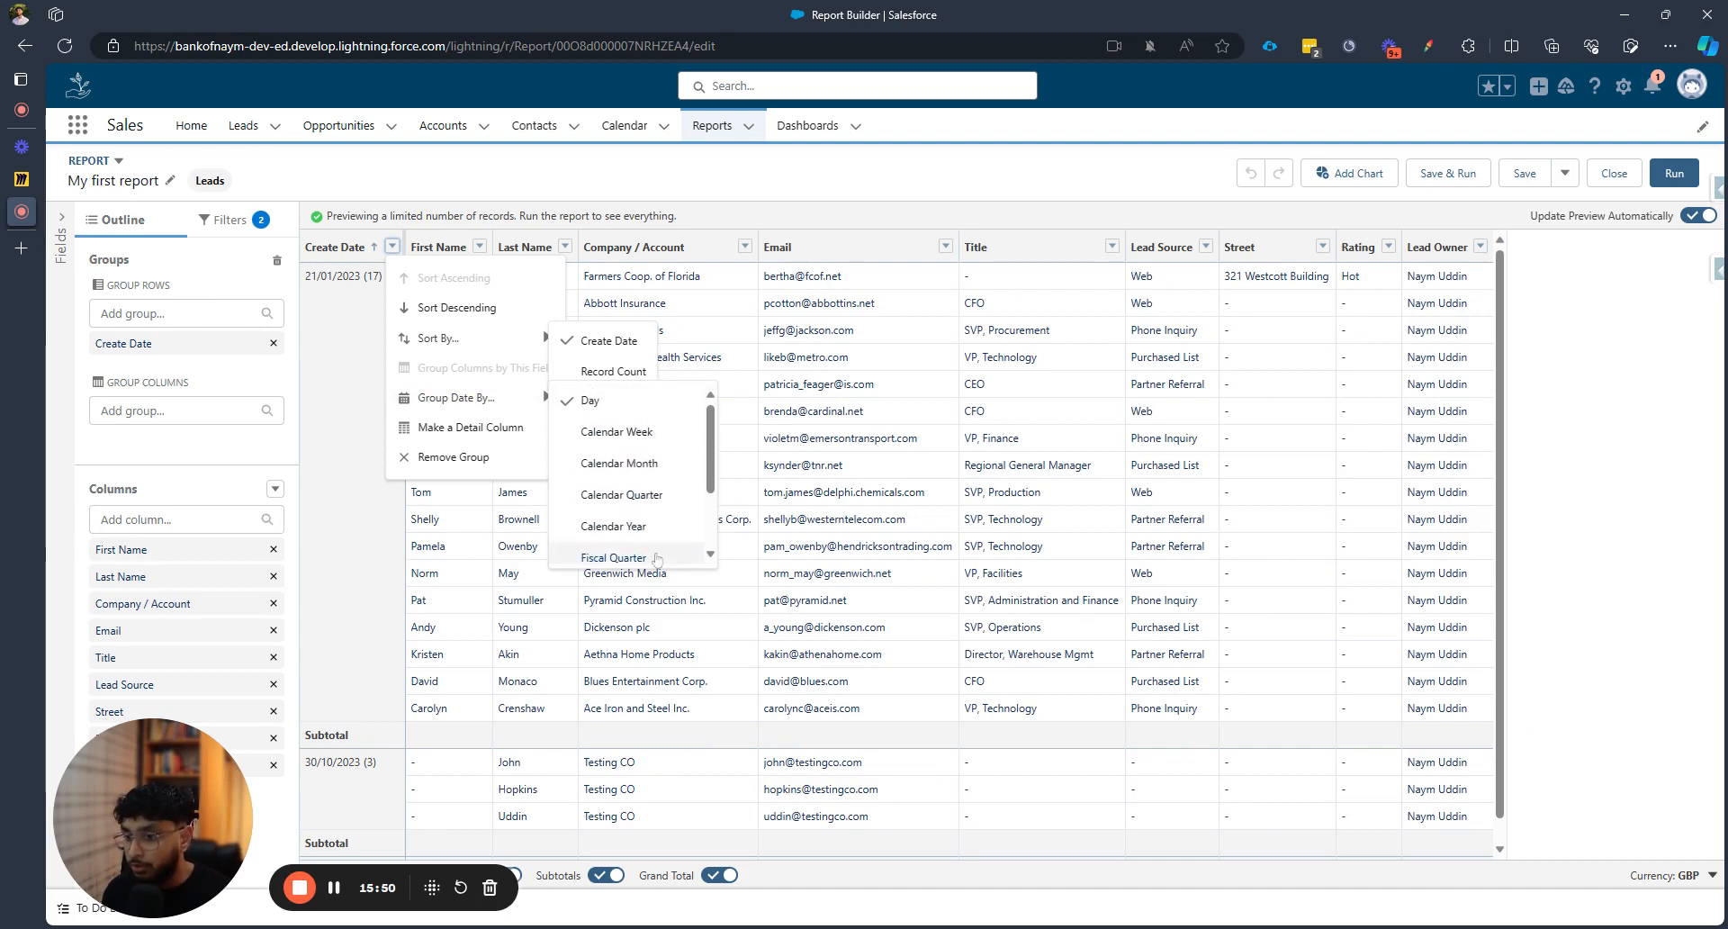
left_click(661, 432)
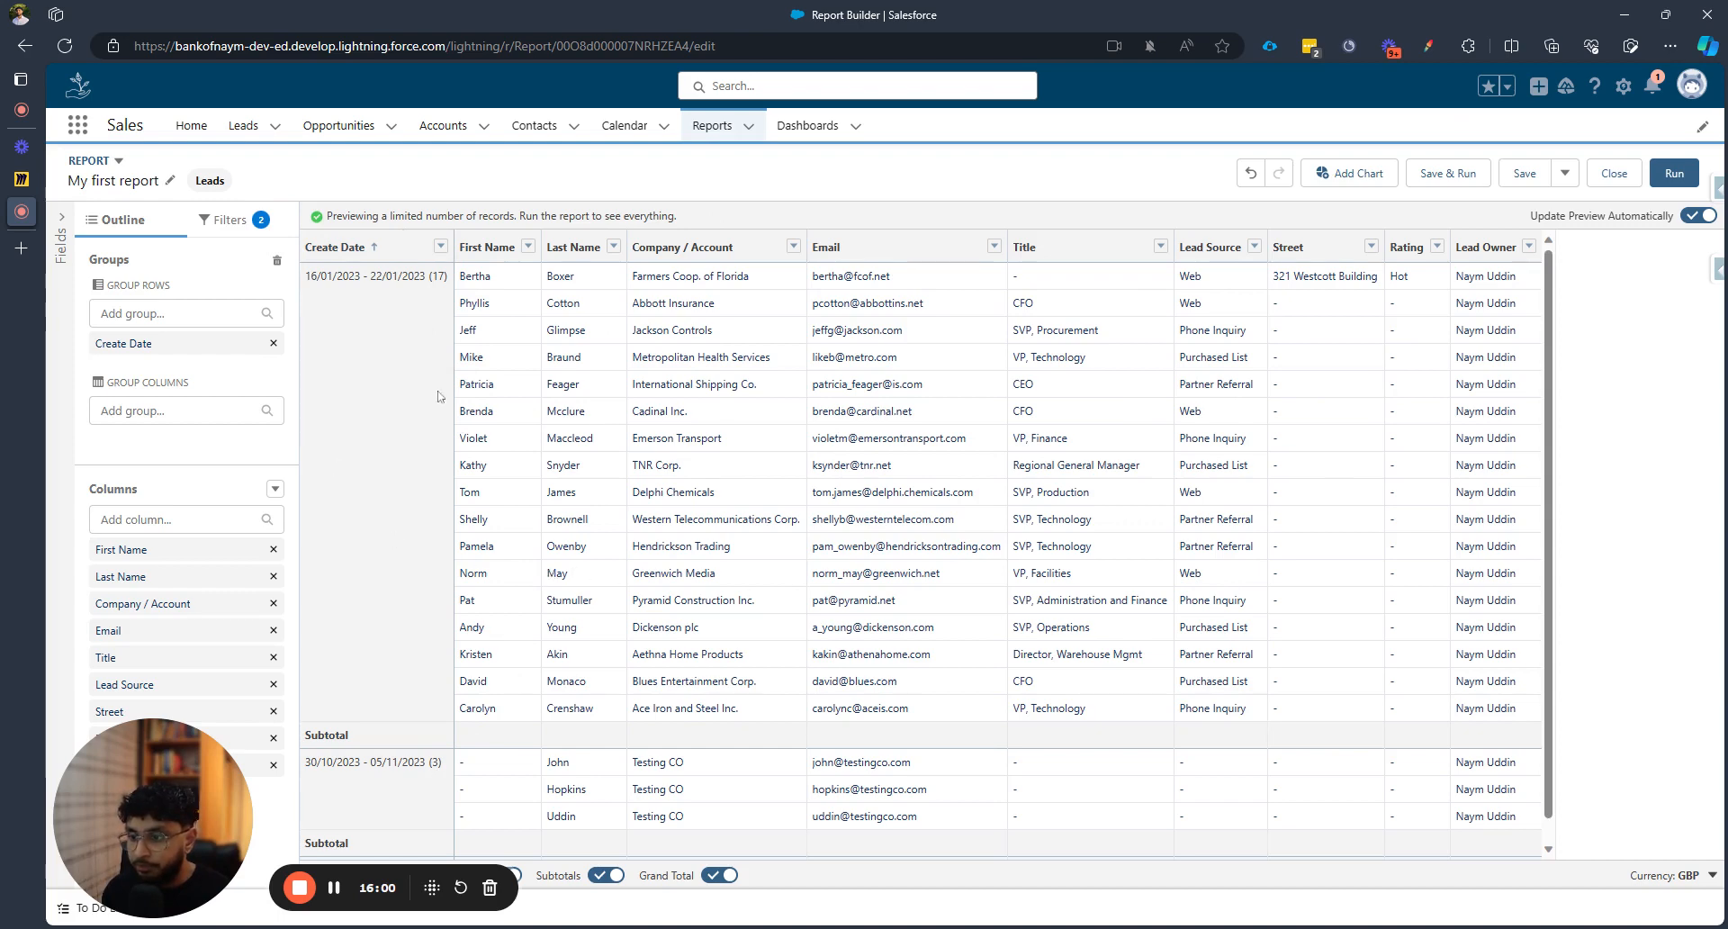
scroll(439, 396, "down", 1)
scroll(374, 738, "up", 1)
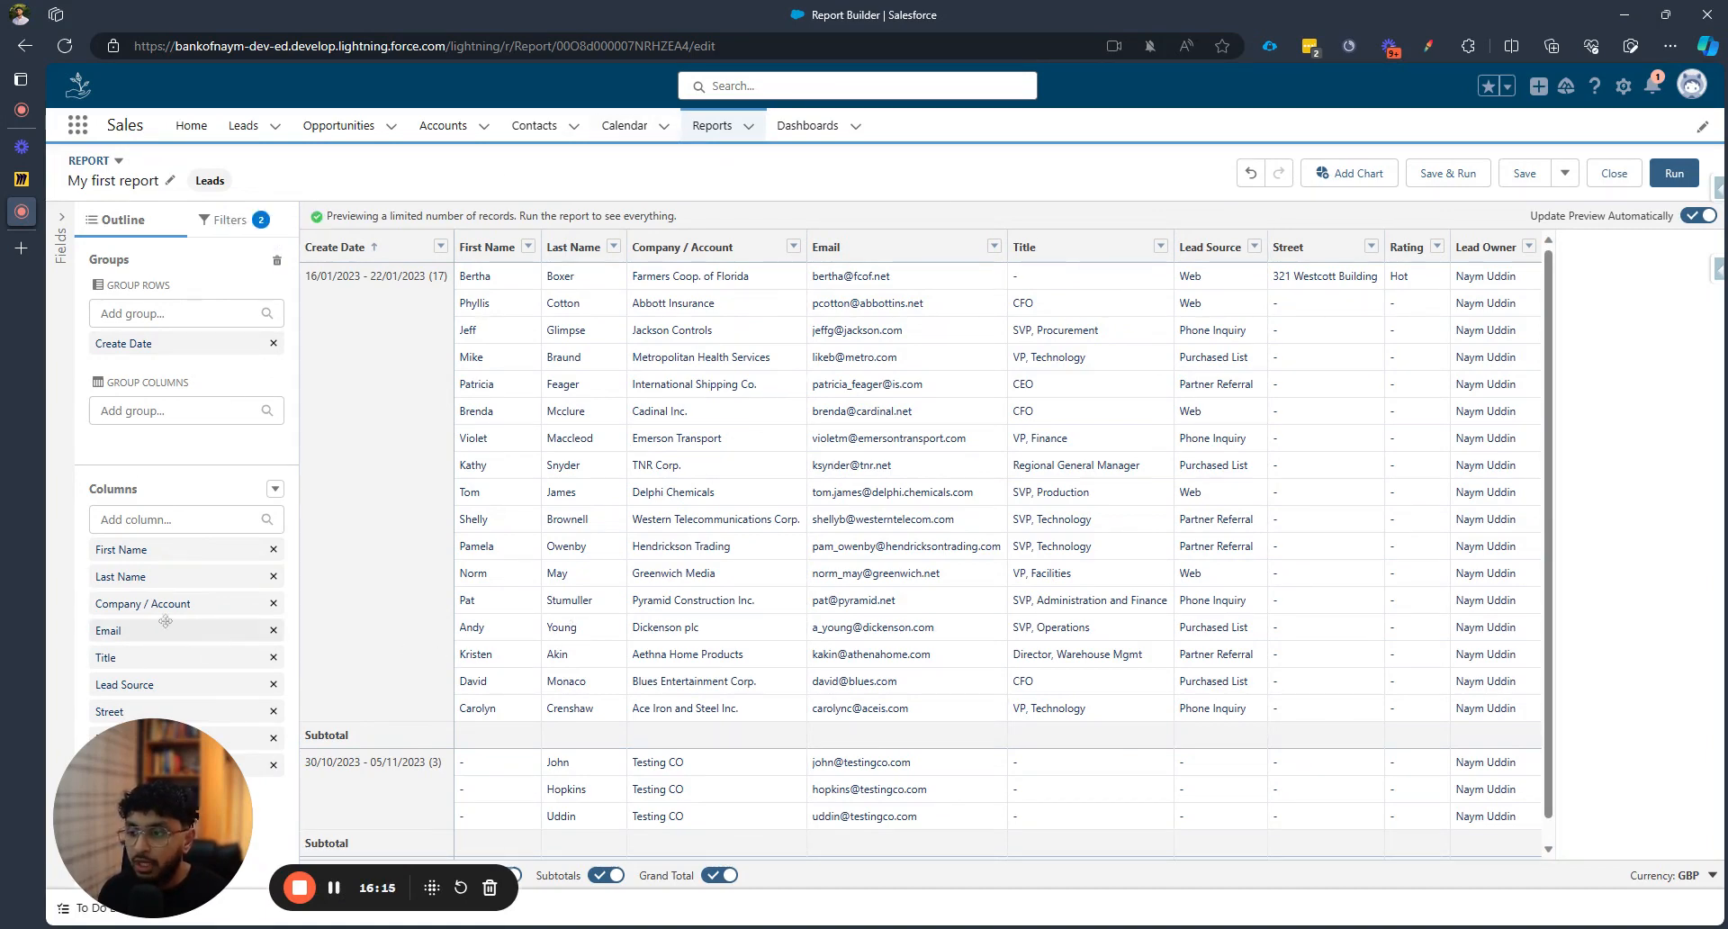
Group columns by Lead Source to make a matrix: Web 5, blank 3, others 4 each
left_click(179, 687)
left_click_drag(179, 687, 204, 438)
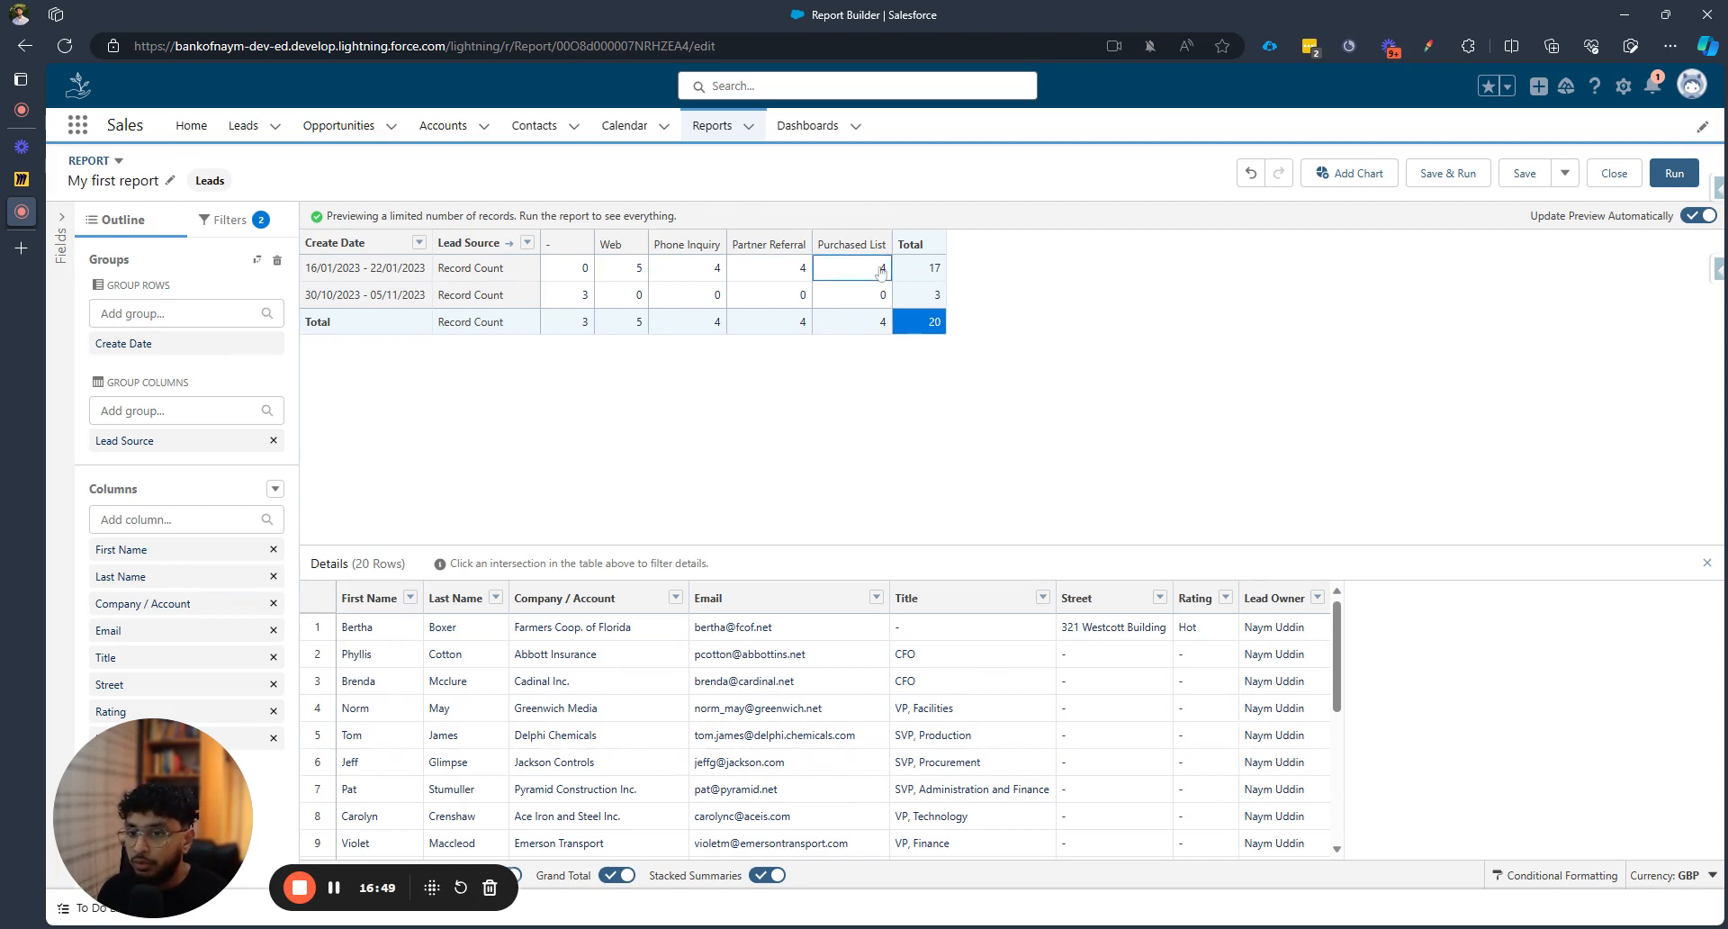
Drill into the first week's Web, Phone Inquiry, Purchased List and Total cells, then the grand total 20
left_click(623, 270)
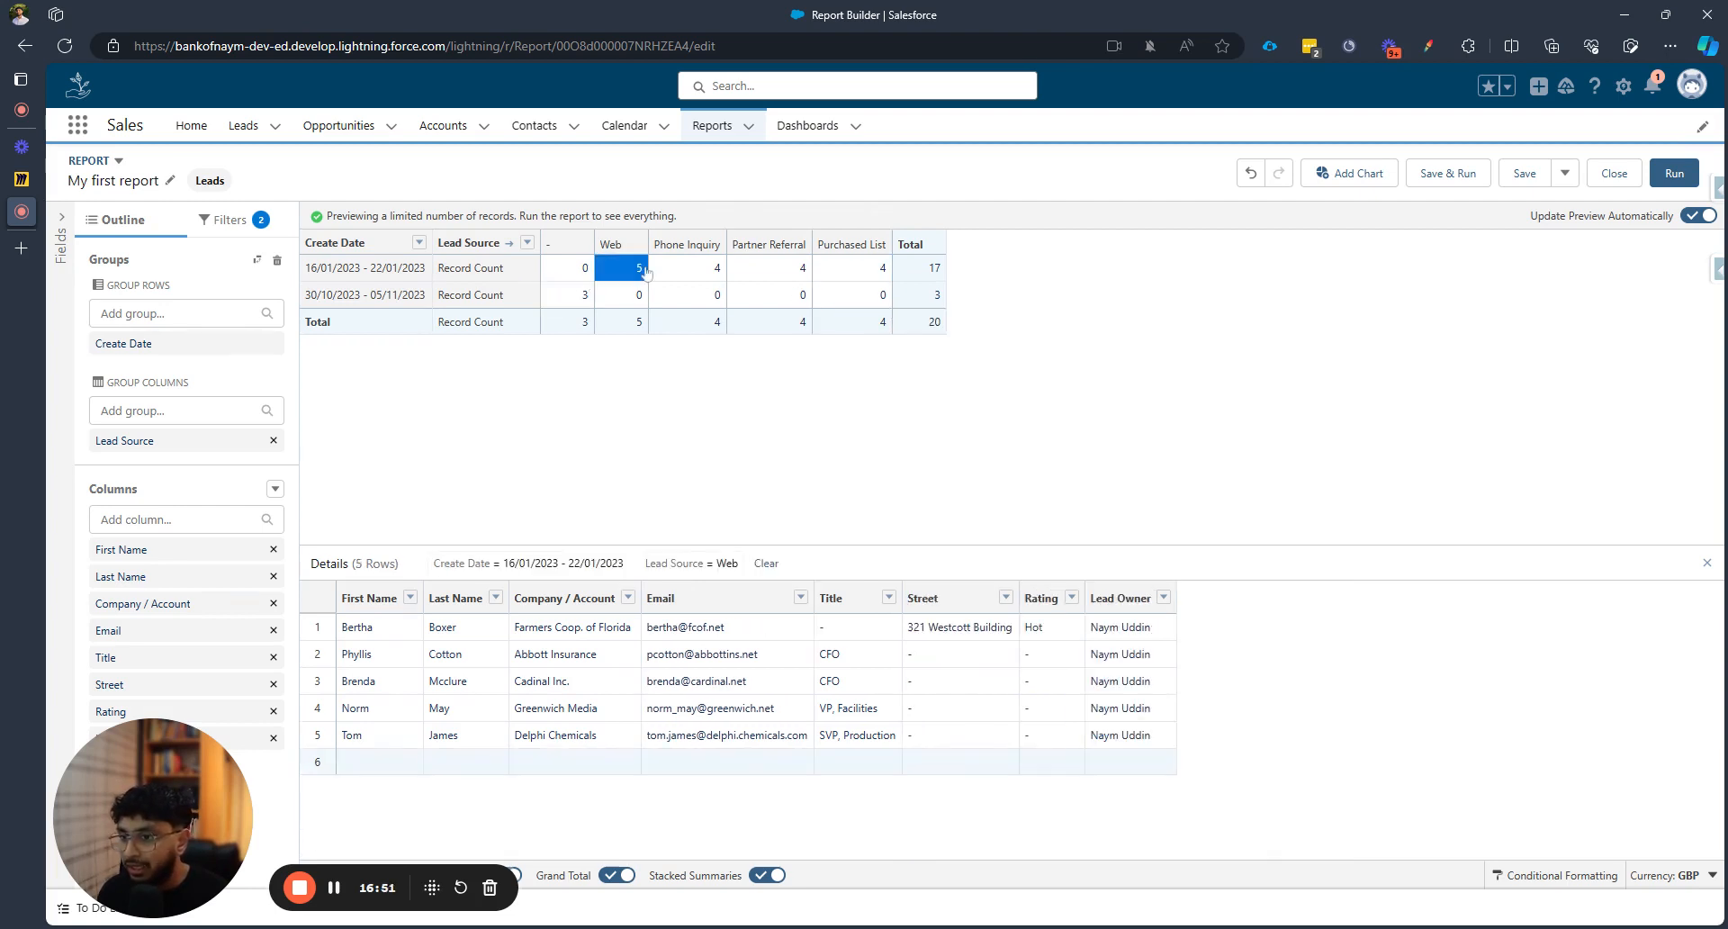
left_click(709, 269)
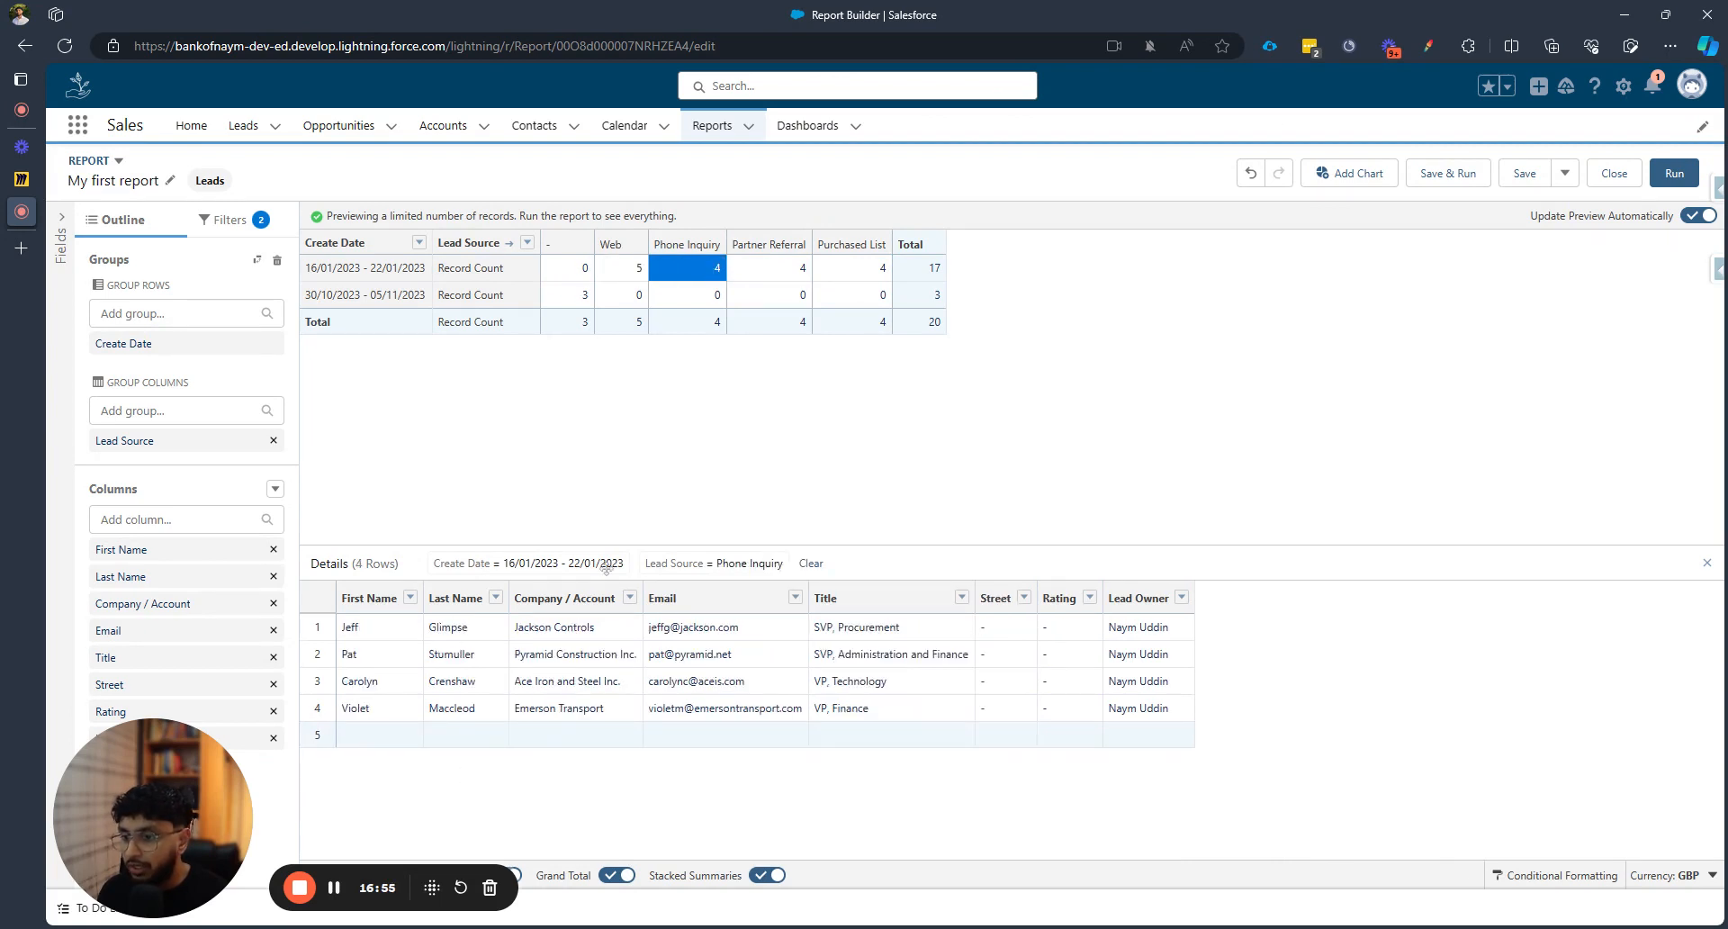
left_click(866, 268)
left_click(936, 268)
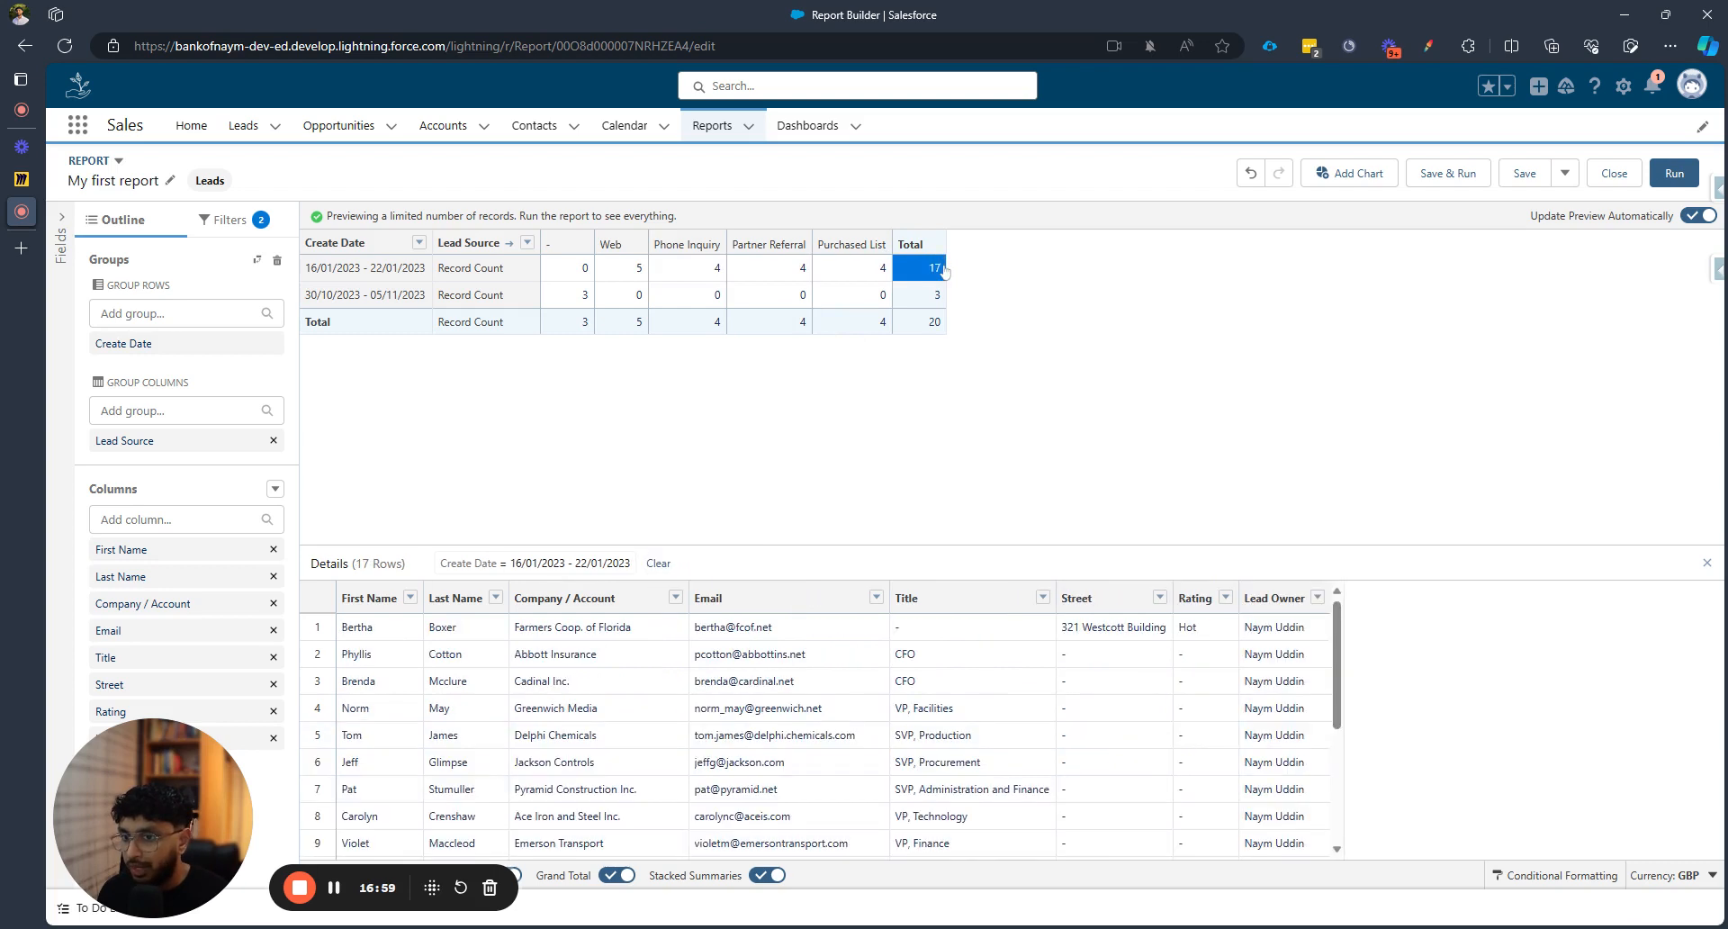
left_click(941, 323)
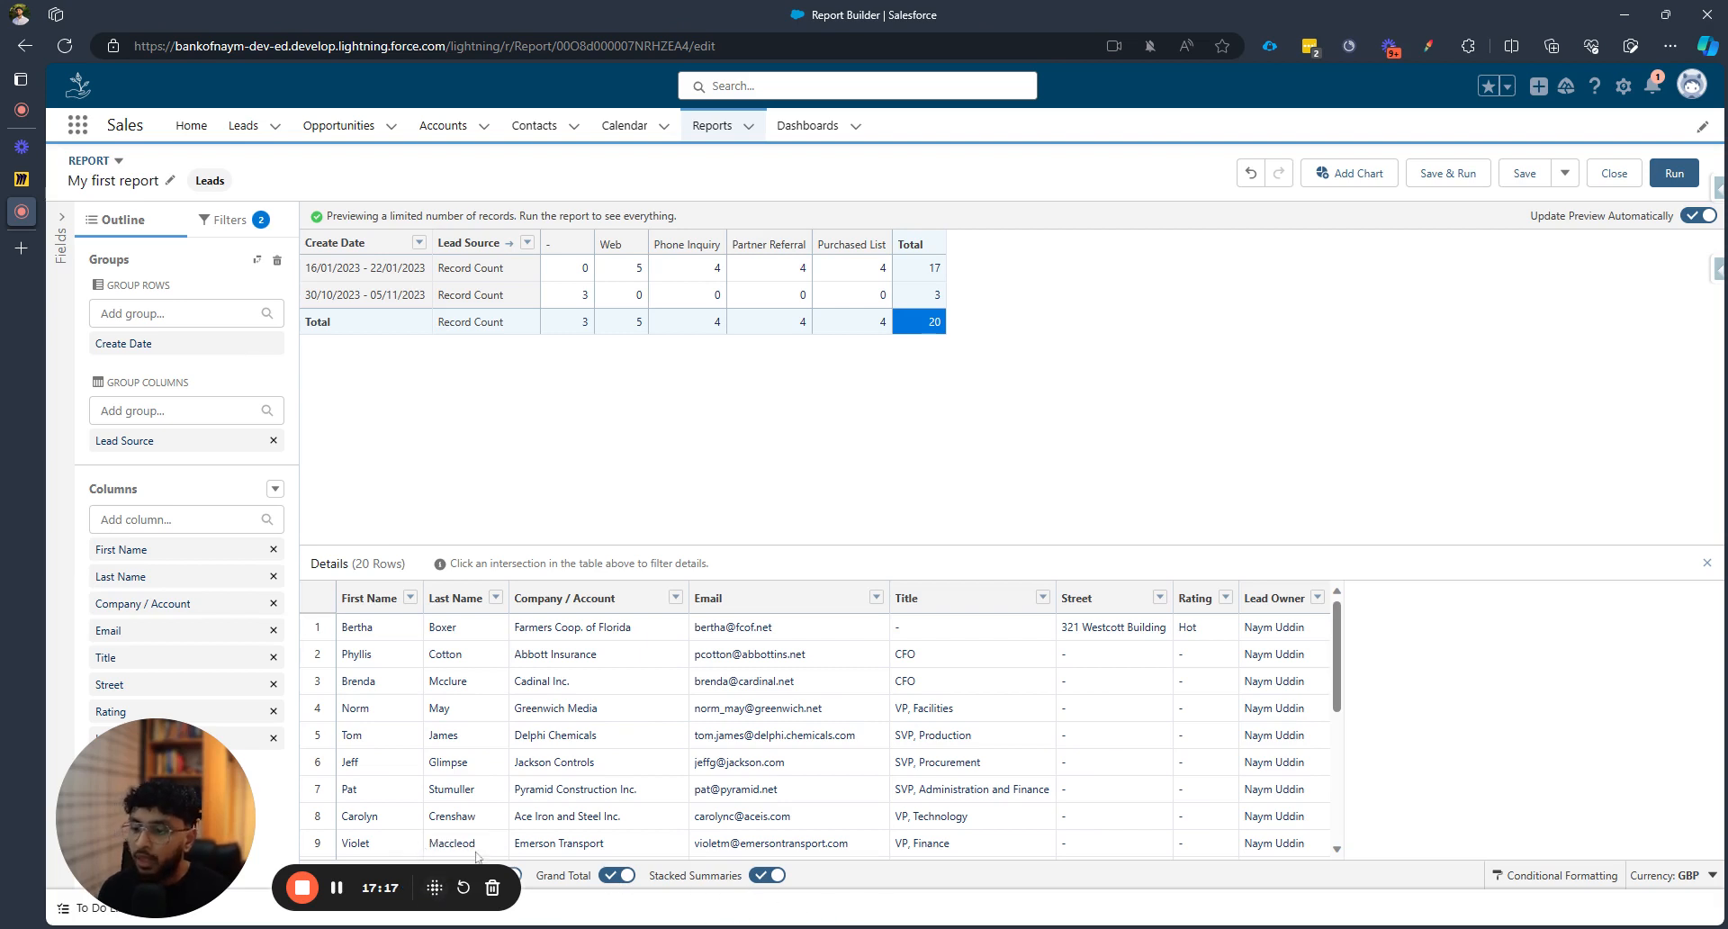
Remove Lead Source from Group Columns and switch the Grand Total off
left_click(273, 440)
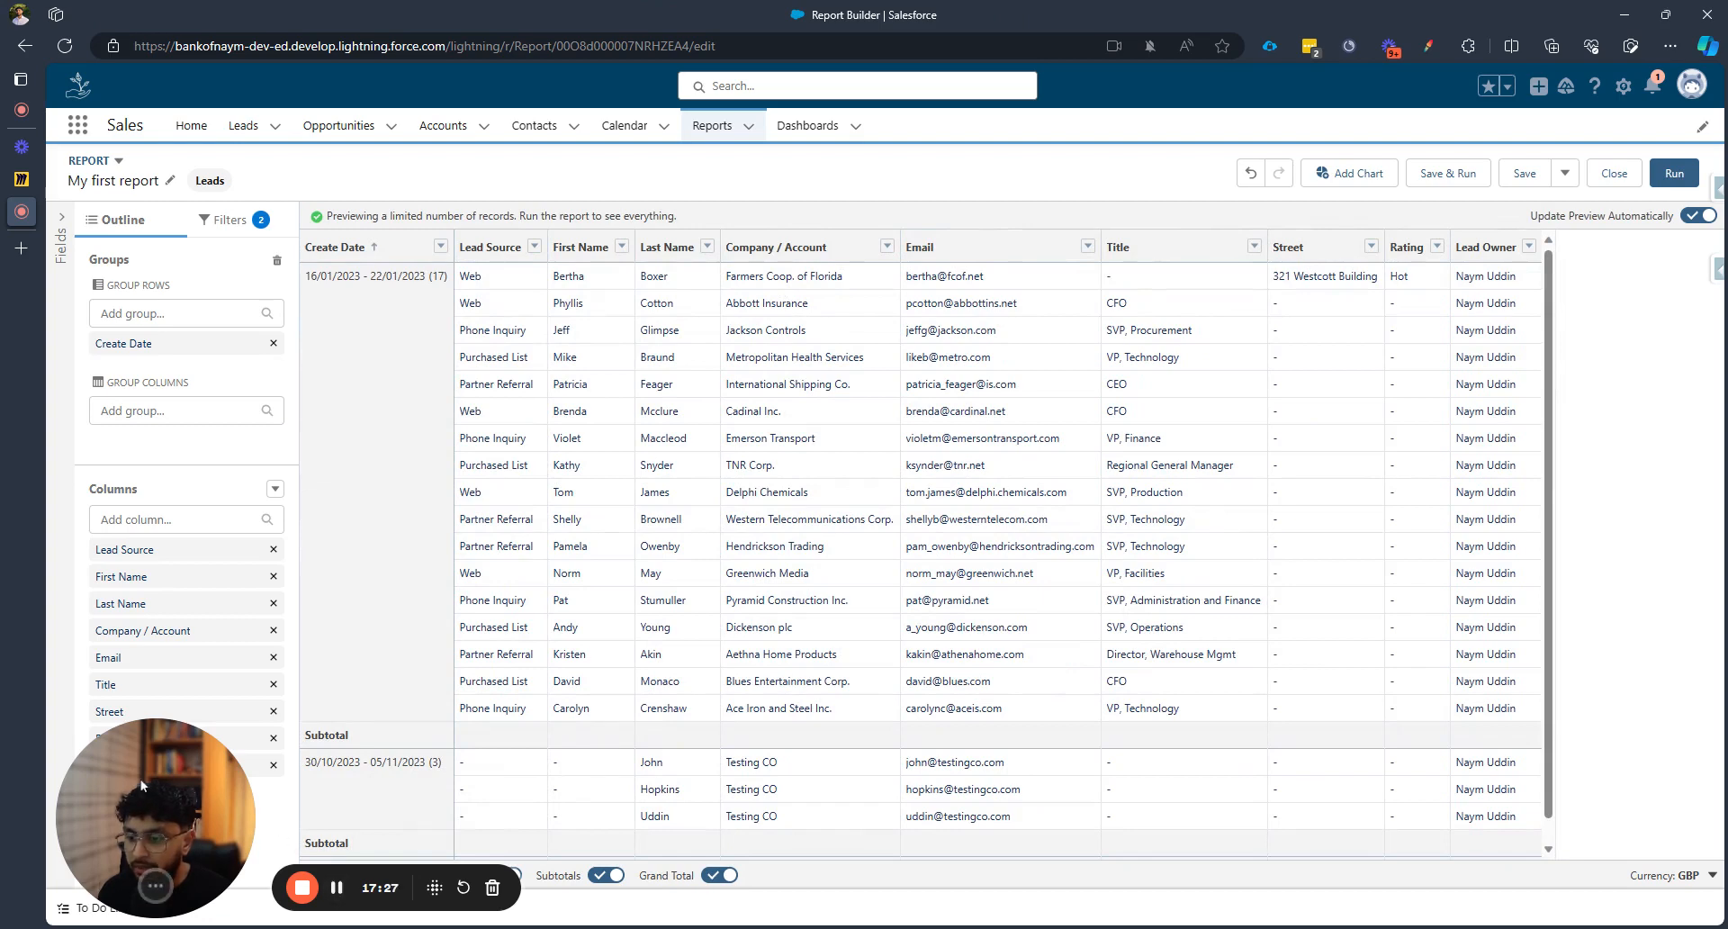
left_click_drag(236, 820, 238, 772)
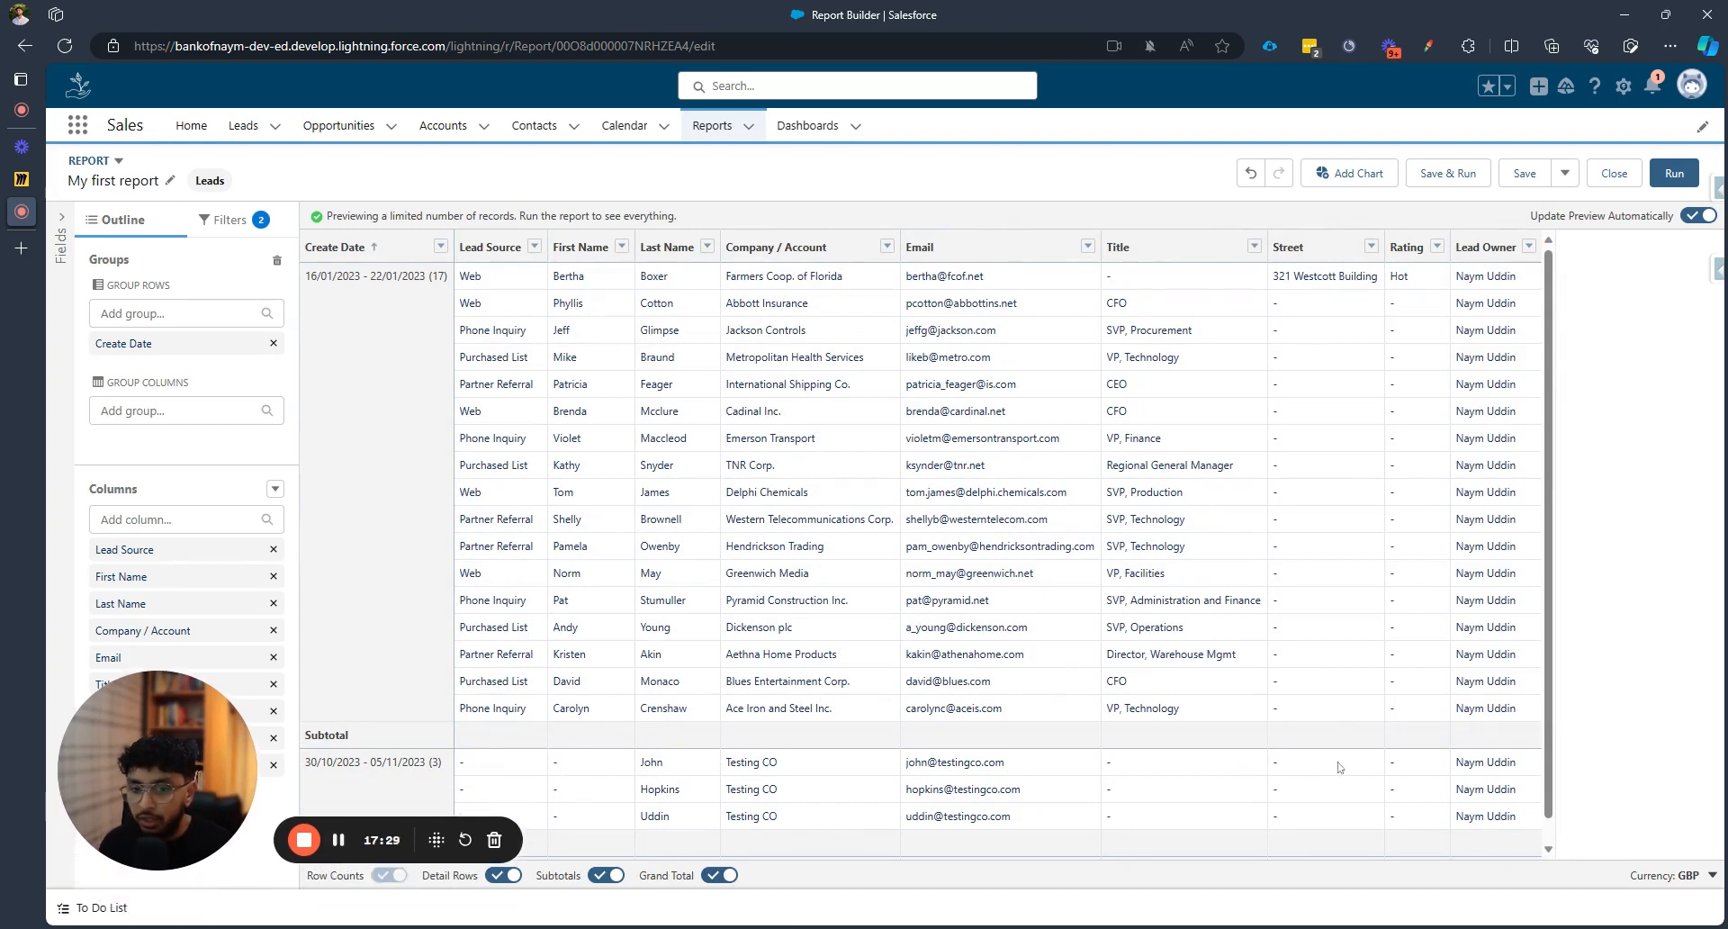
scroll(914, 754, "down", 1)
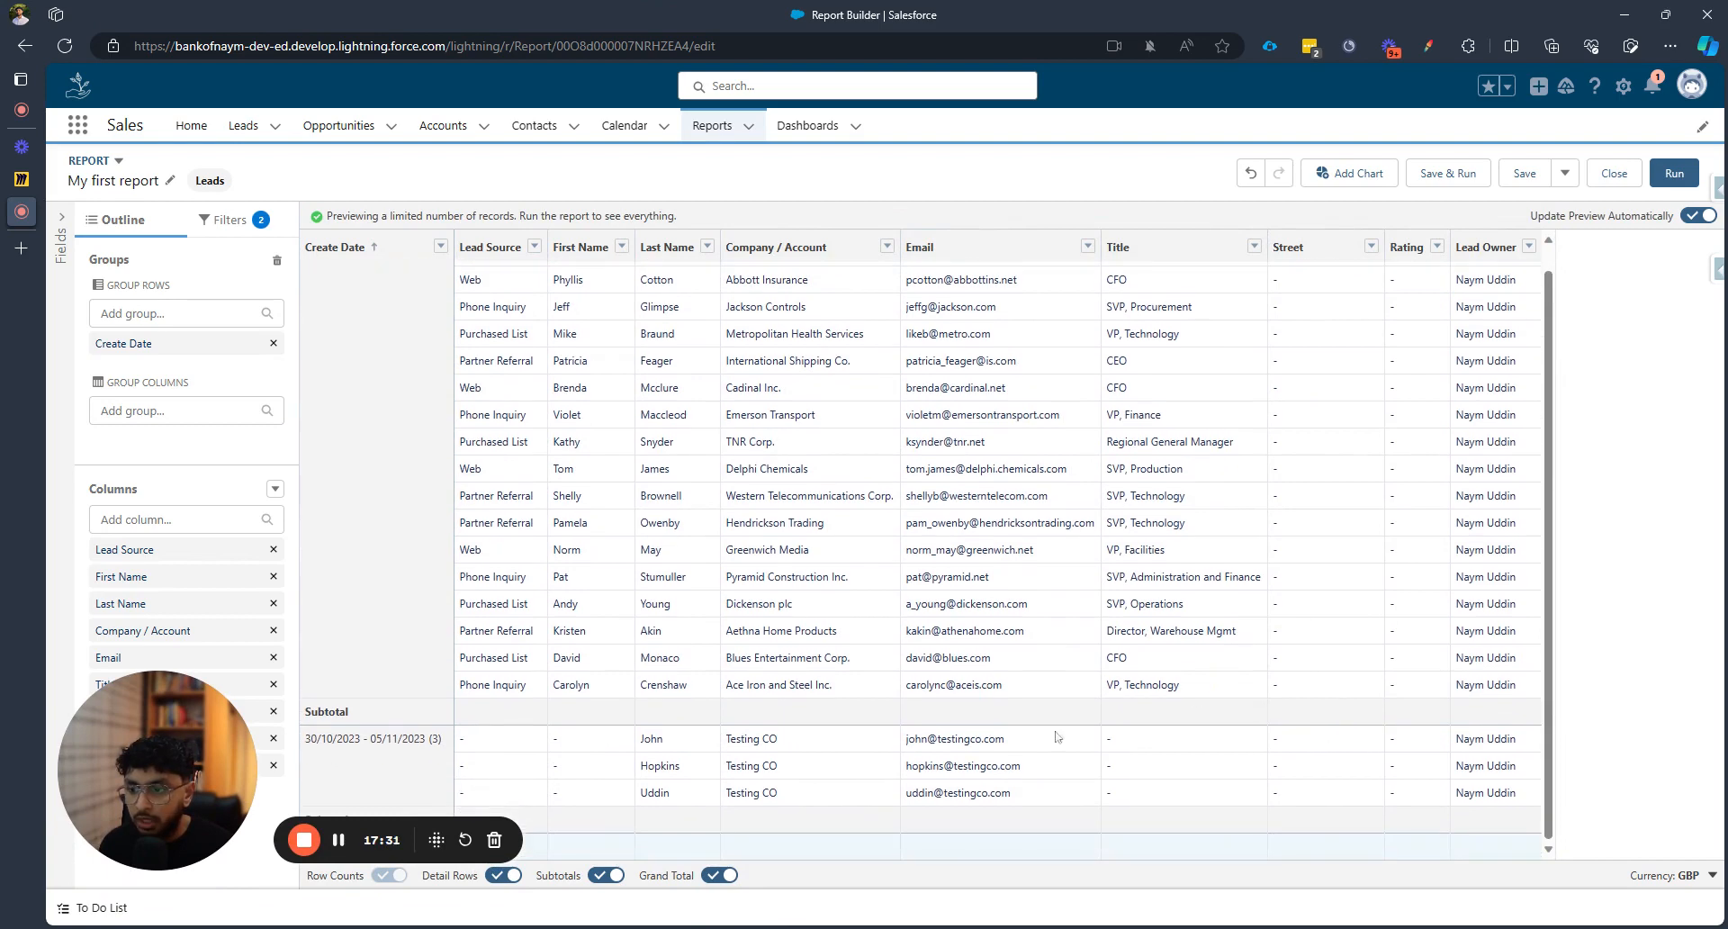
left_click(720, 874)
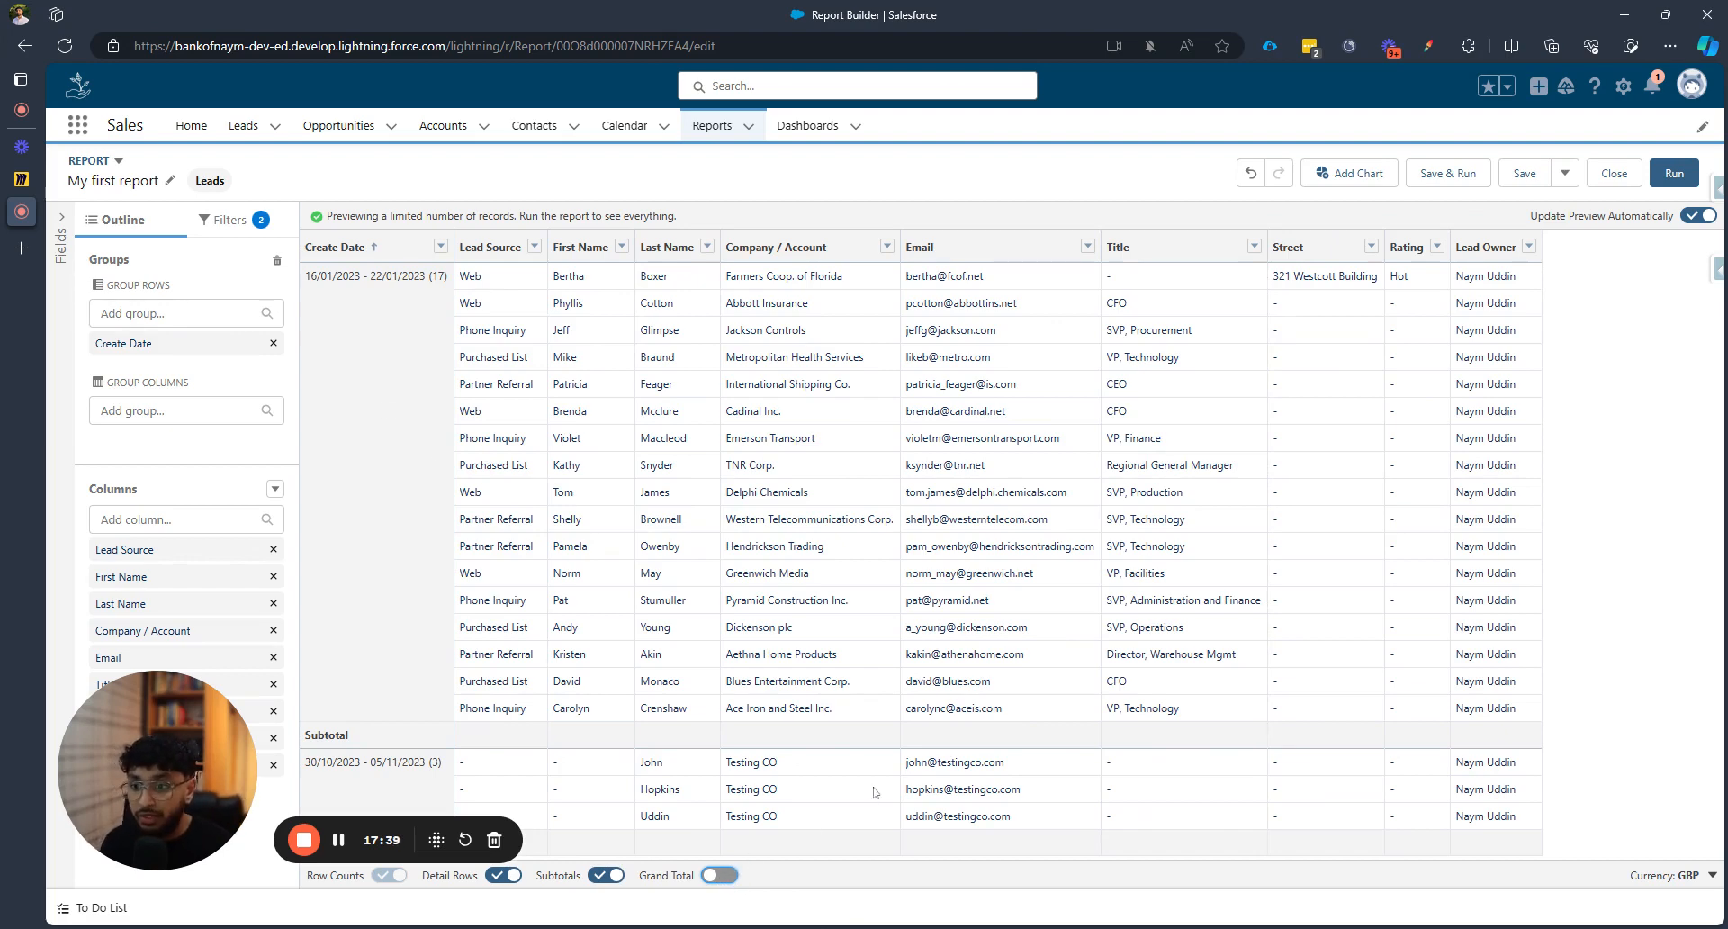
Turn the Grand Total back on and toggle Subtotals off, then on again
left_click(719, 874)
scroll(779, 786, "down", 1)
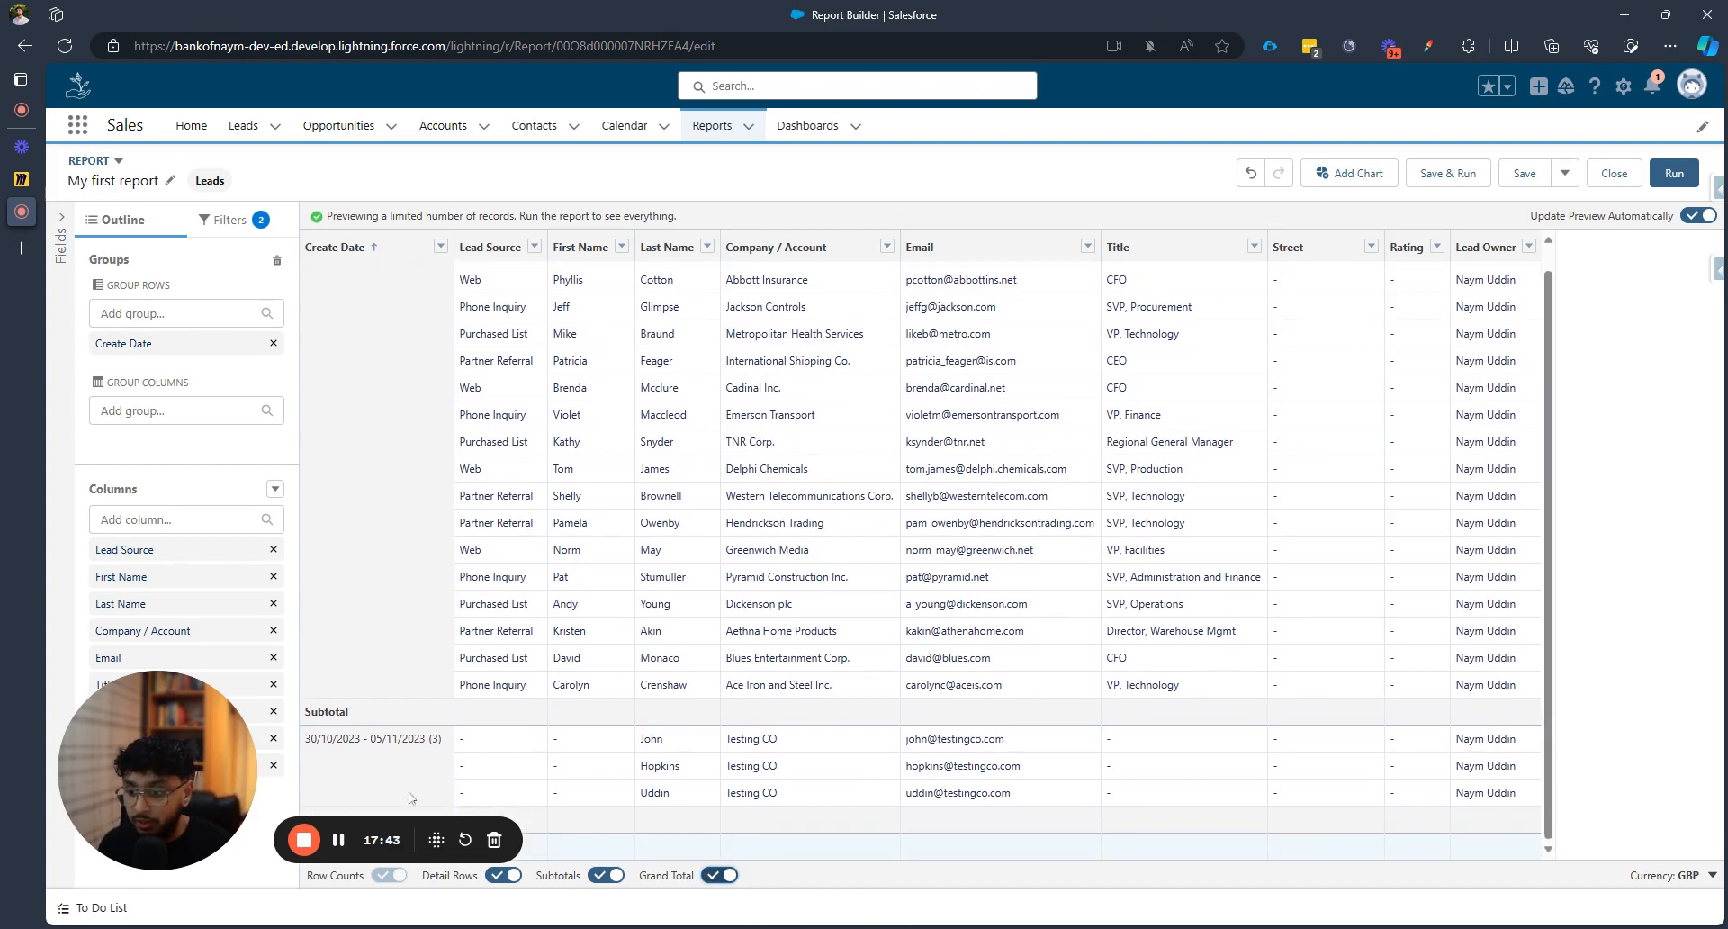
left_click(605, 875)
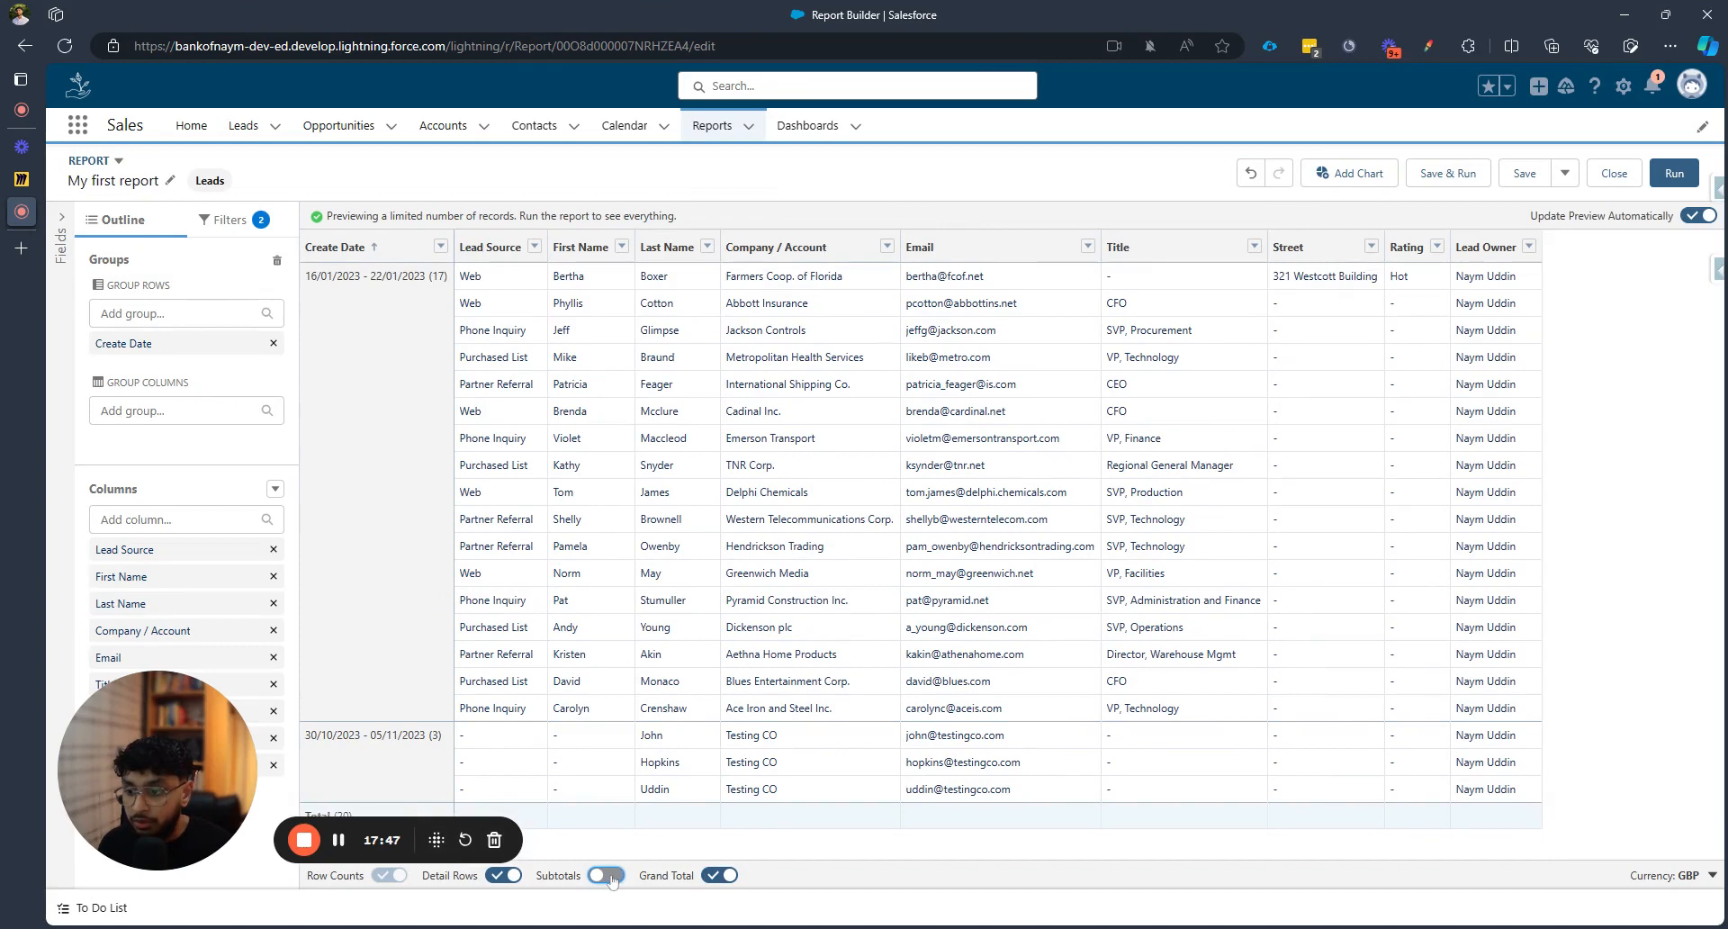
left_click(608, 877)
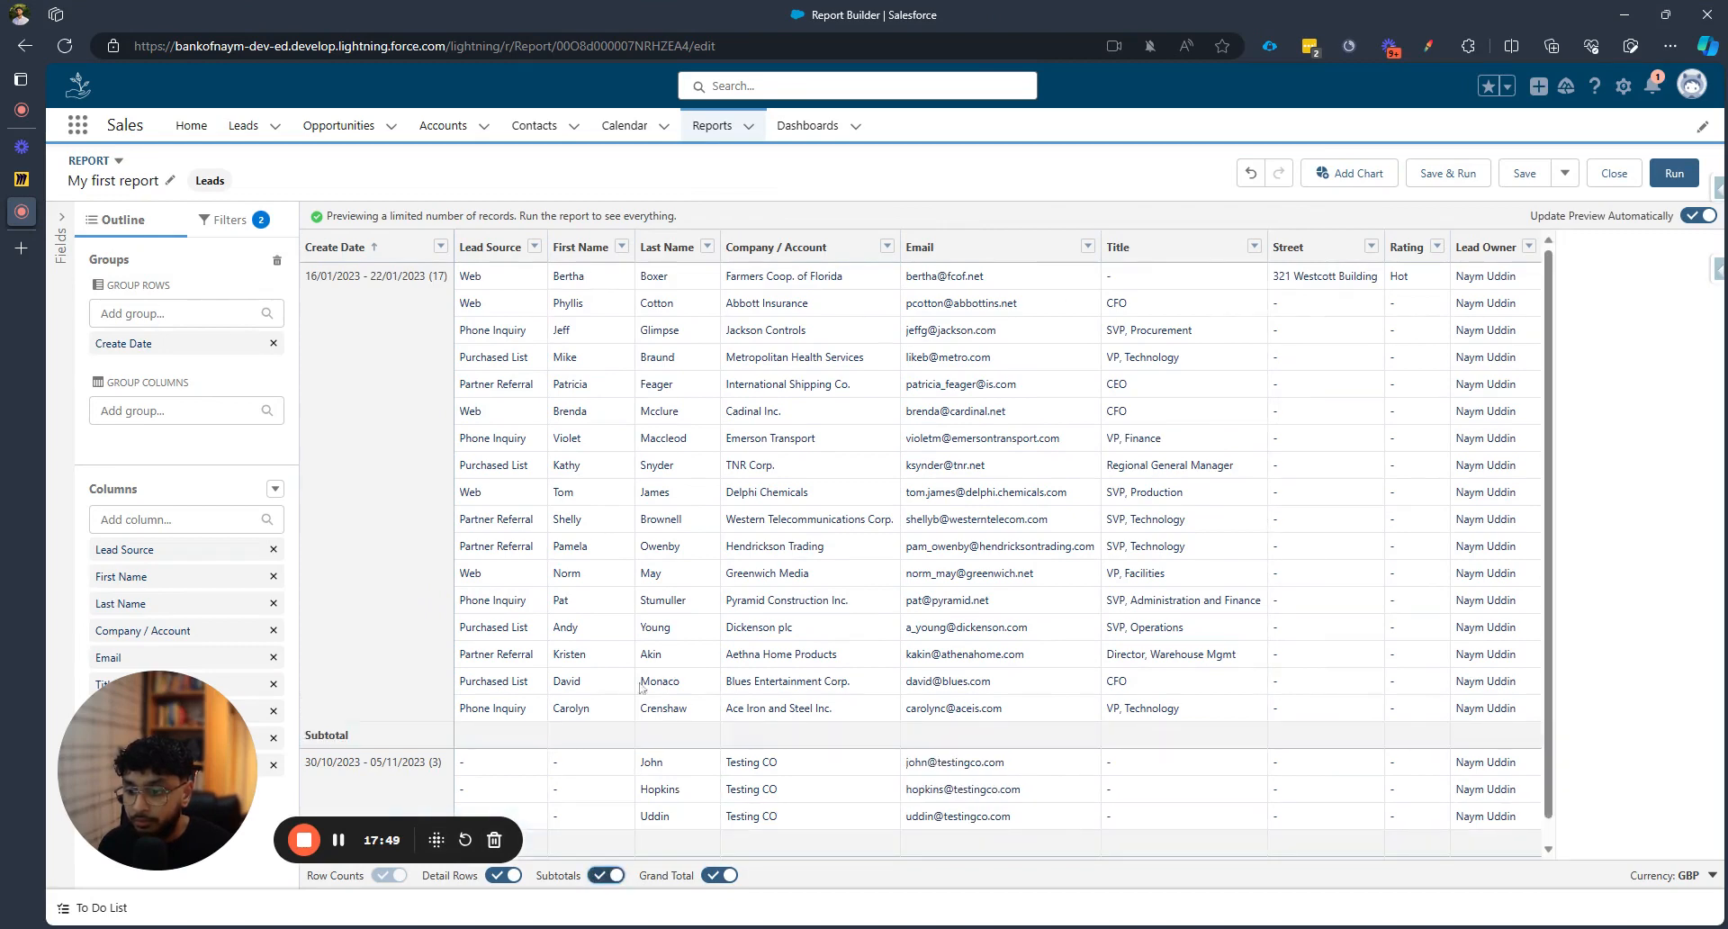
scroll(644, 769, "down", 1)
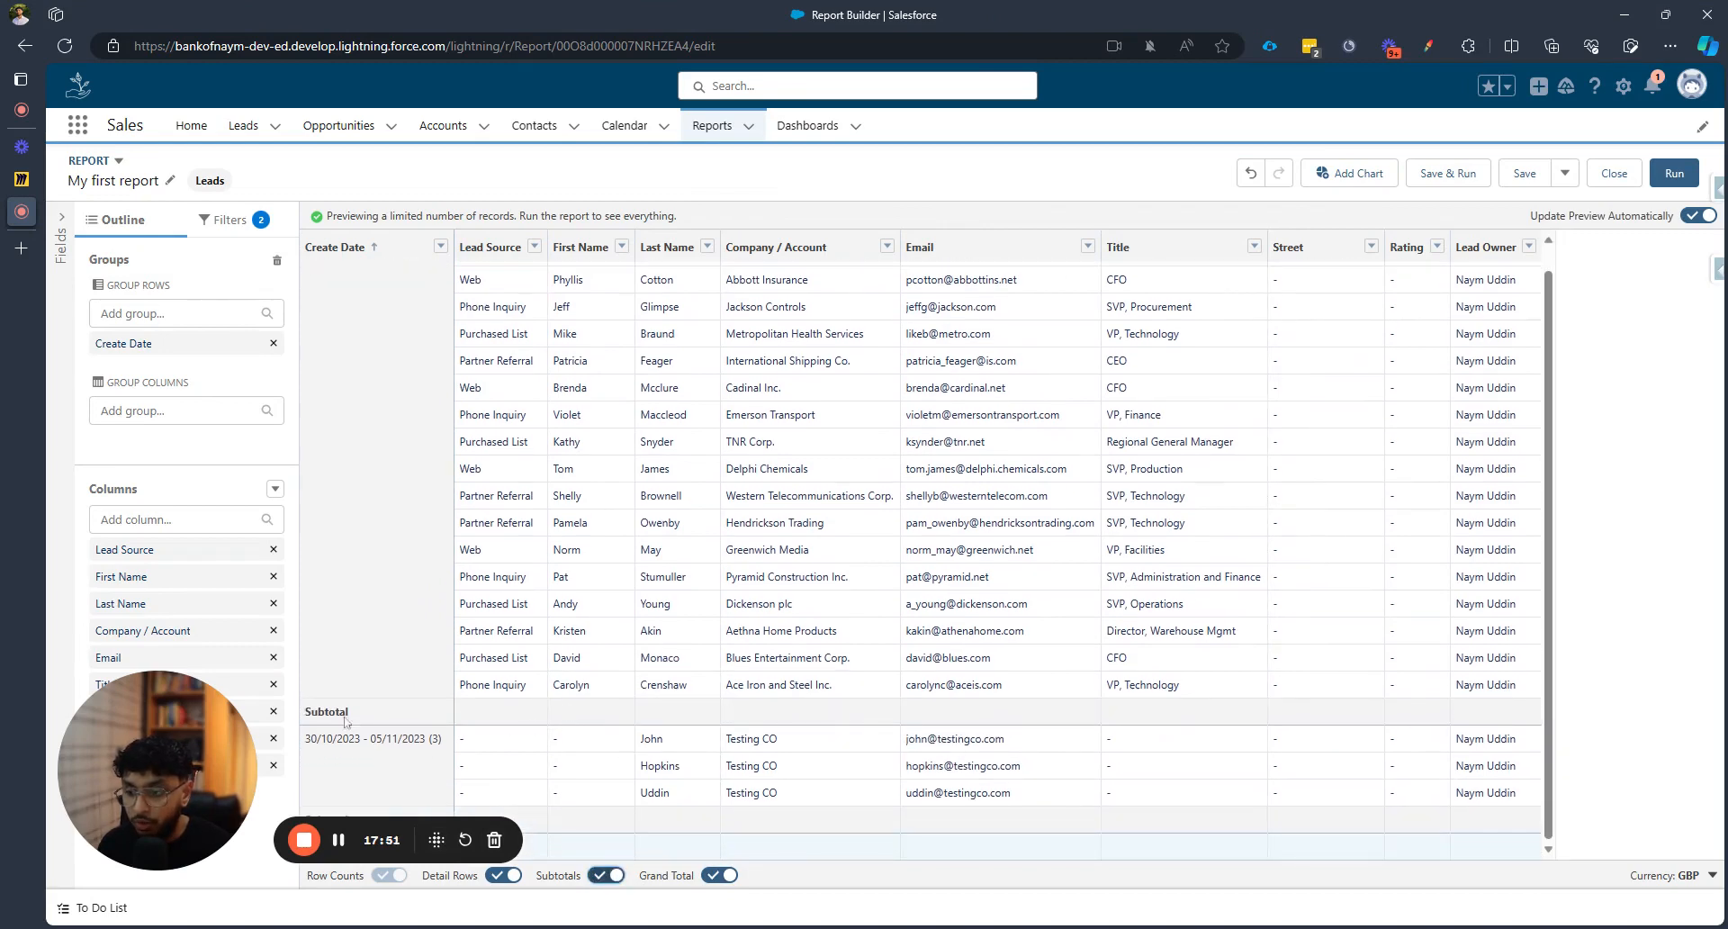
scroll(693, 728, "up", 1)
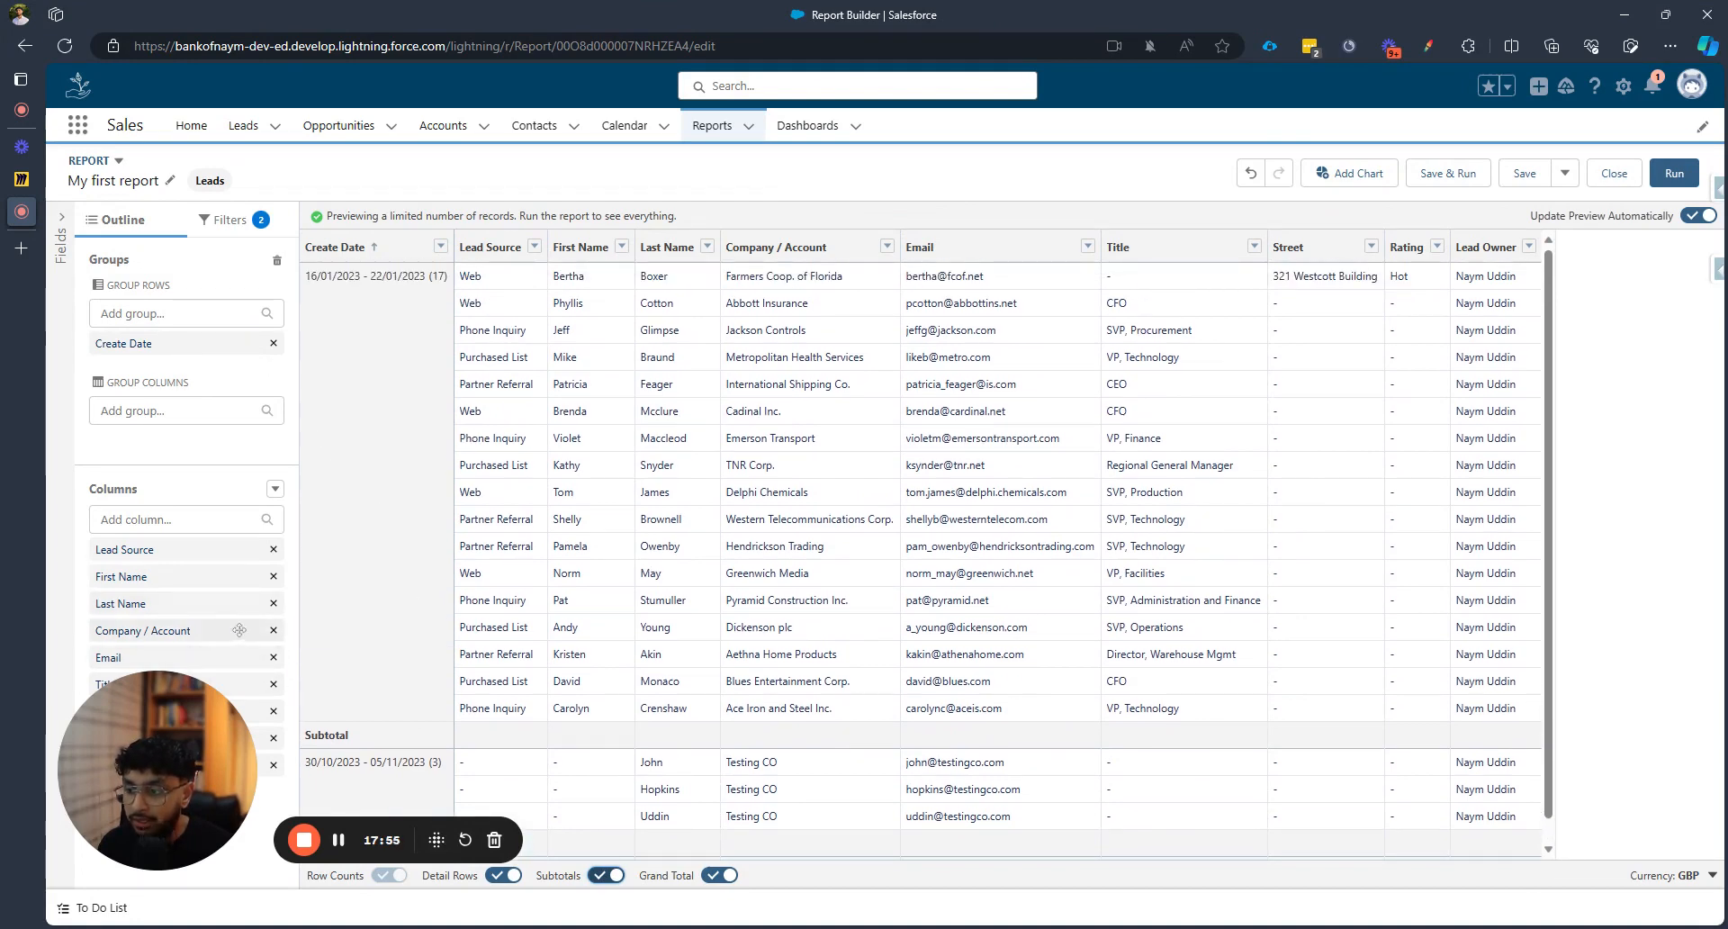
left_click_drag(175, 780, 243, 815)
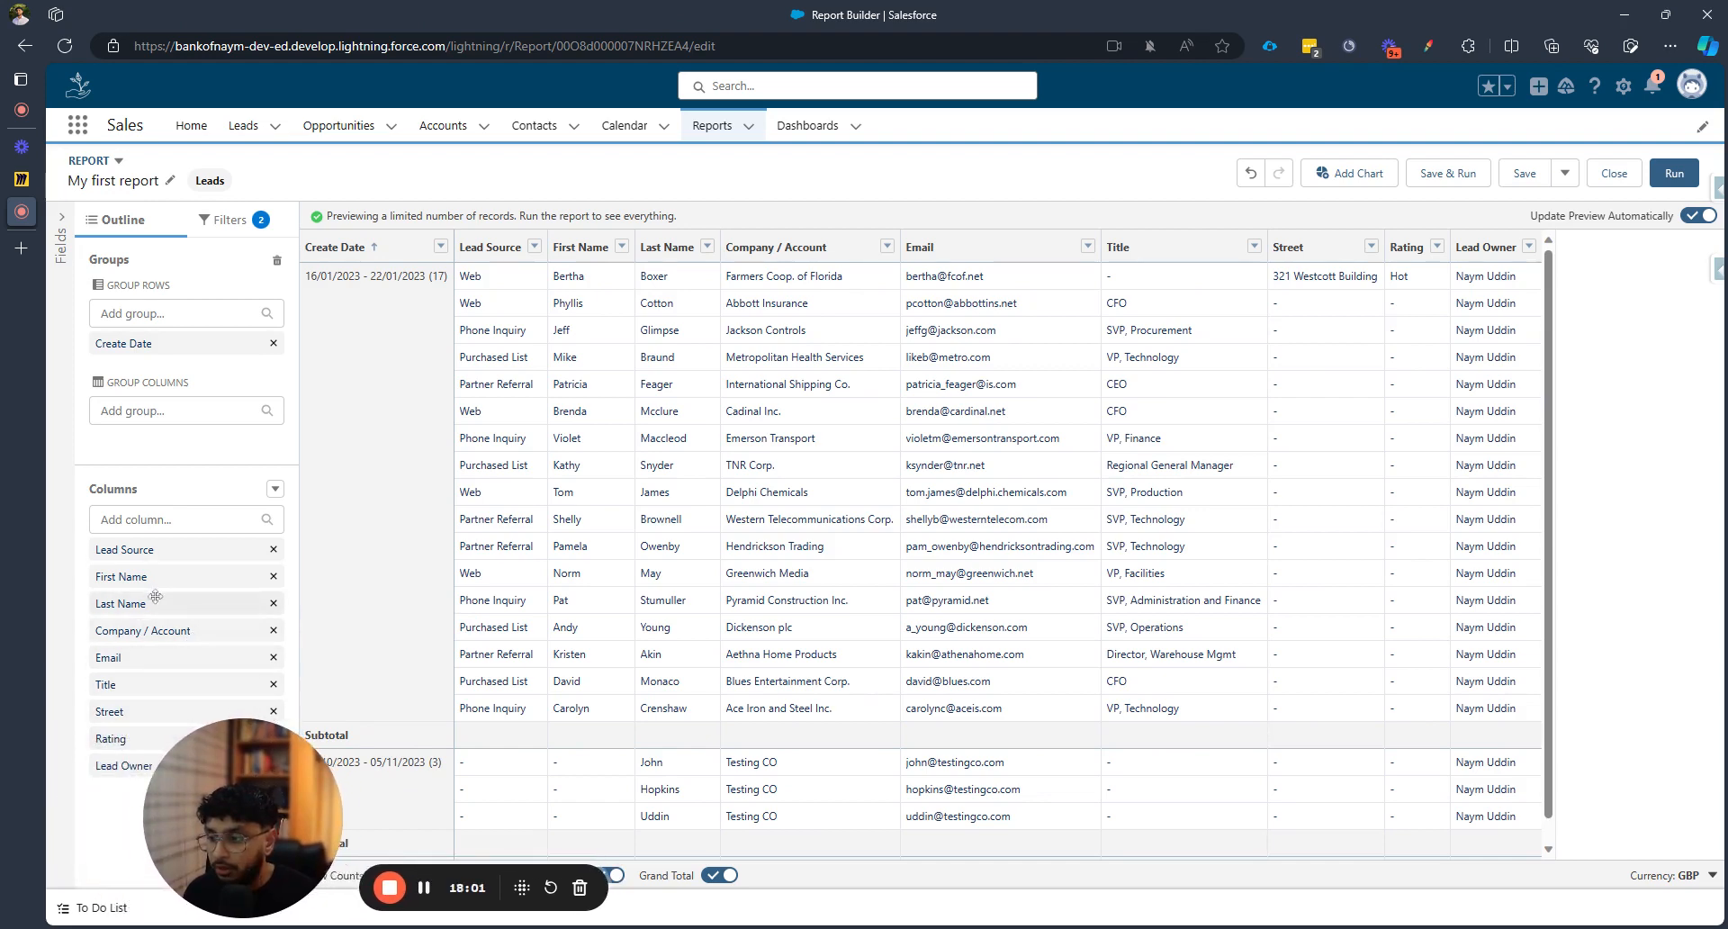
Regroup columns by Lead Source and toggle the Grand Total off and back on
left_click_drag(173, 550, 180, 440)
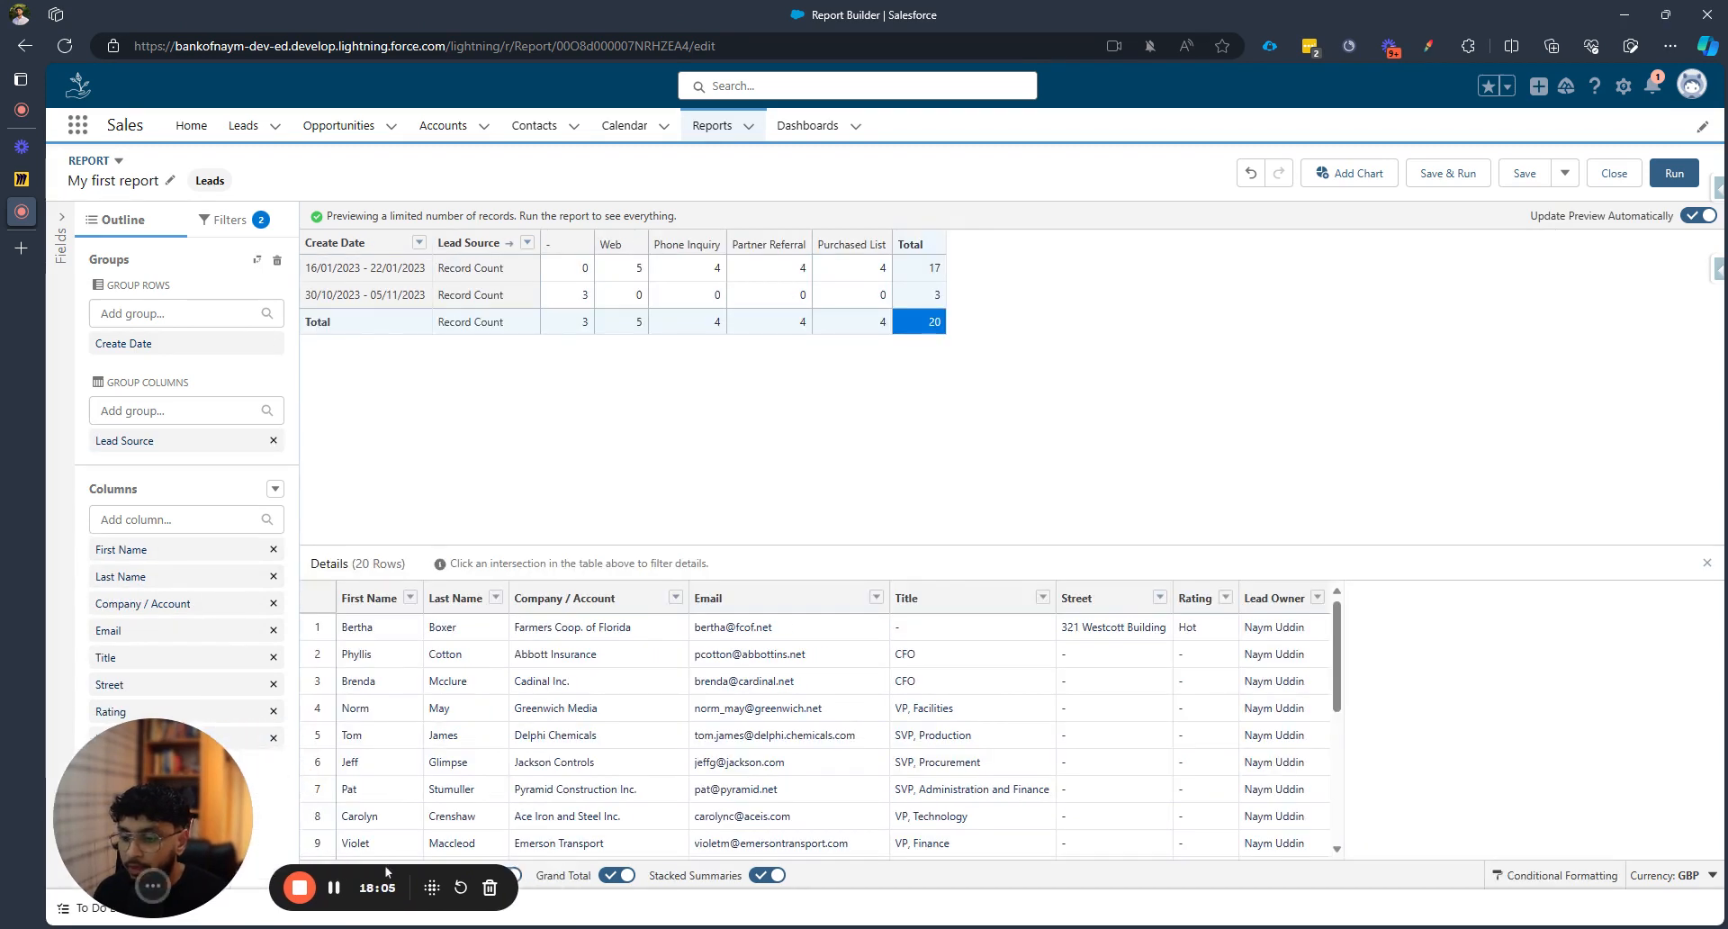
left_click(615, 877)
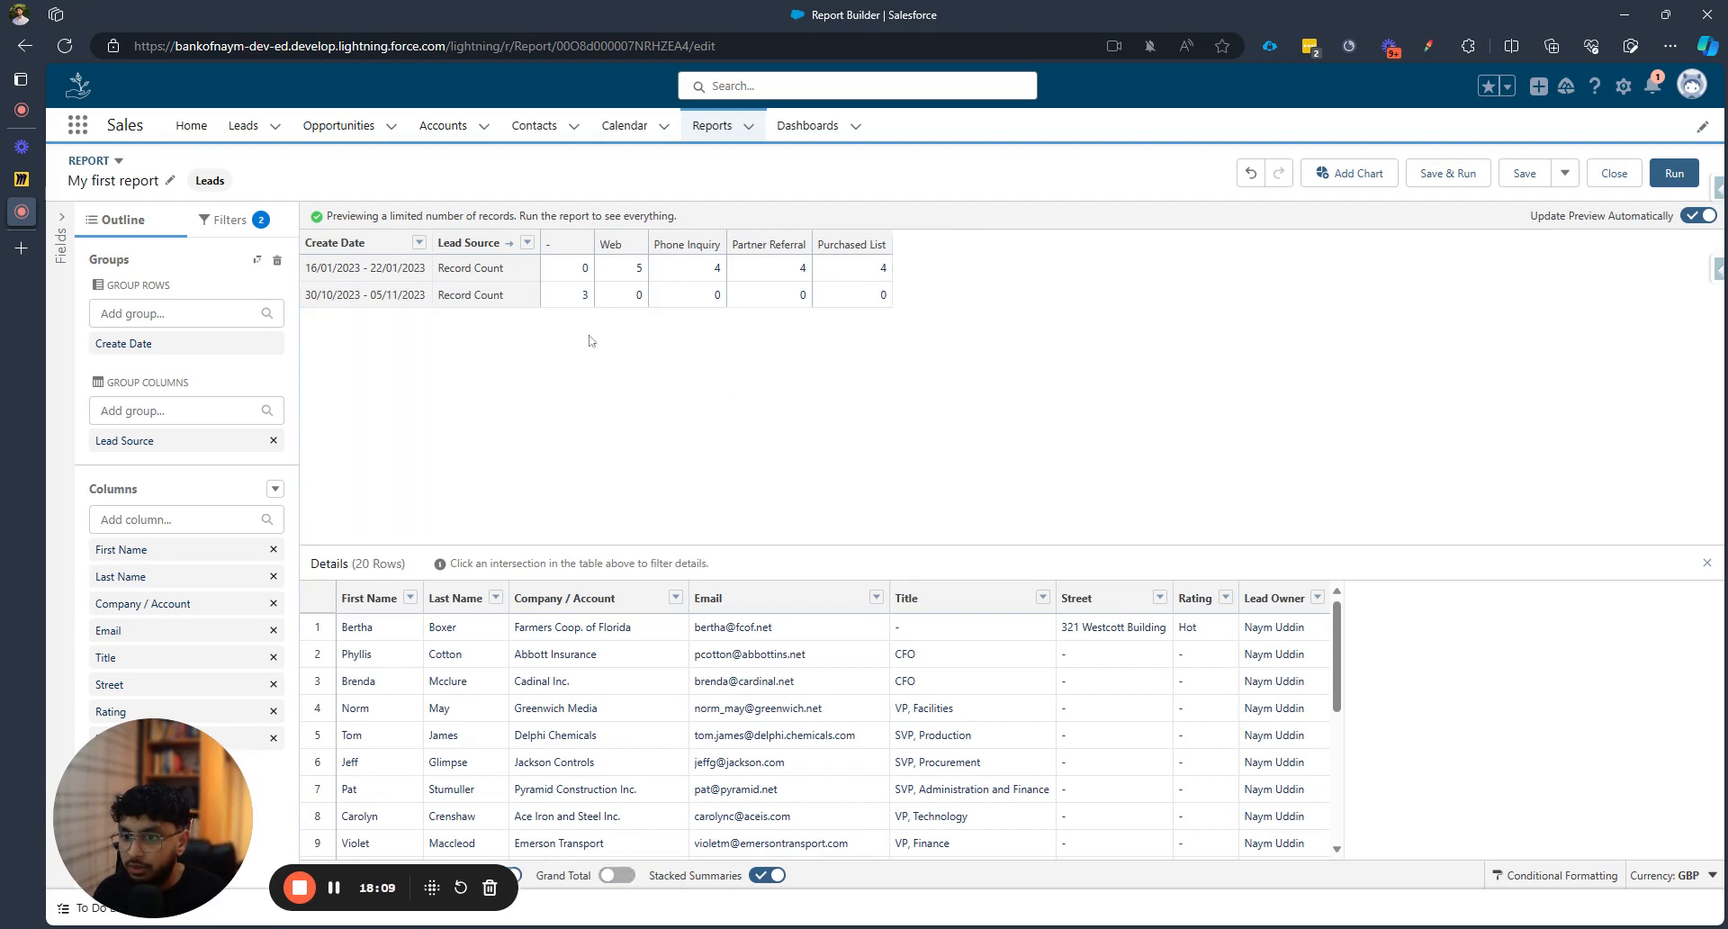
left_click(617, 875)
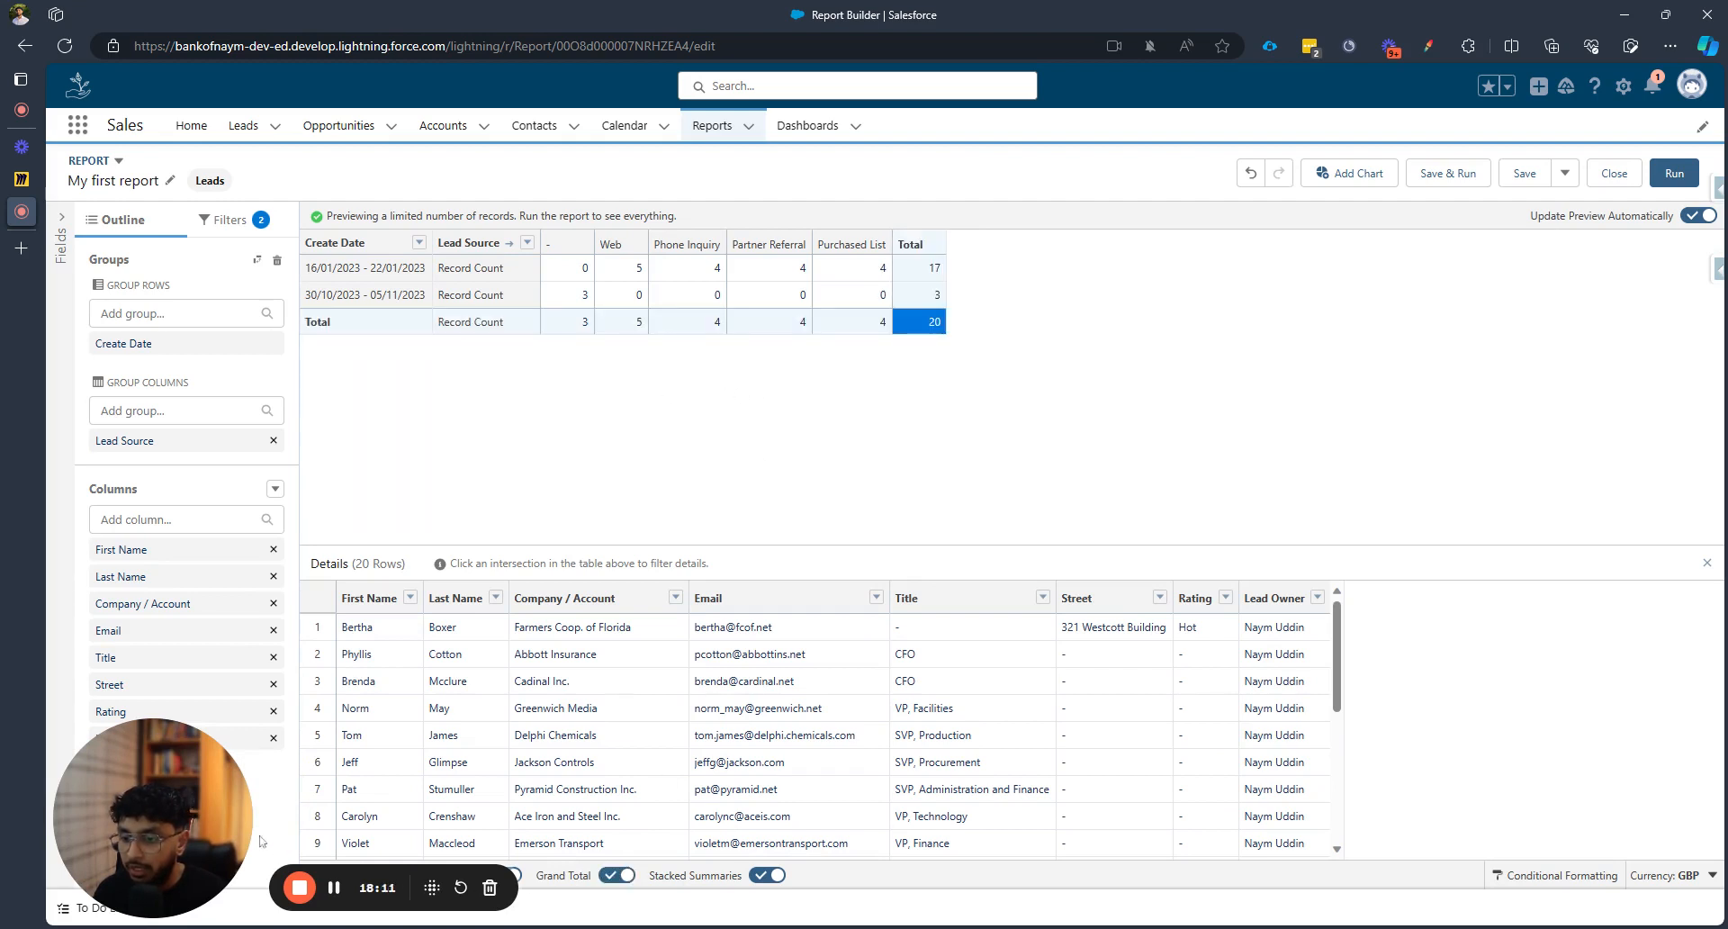
Toggle Detail Rows and Stacked Summaries off and back on in the matrix
left_click(503, 876)
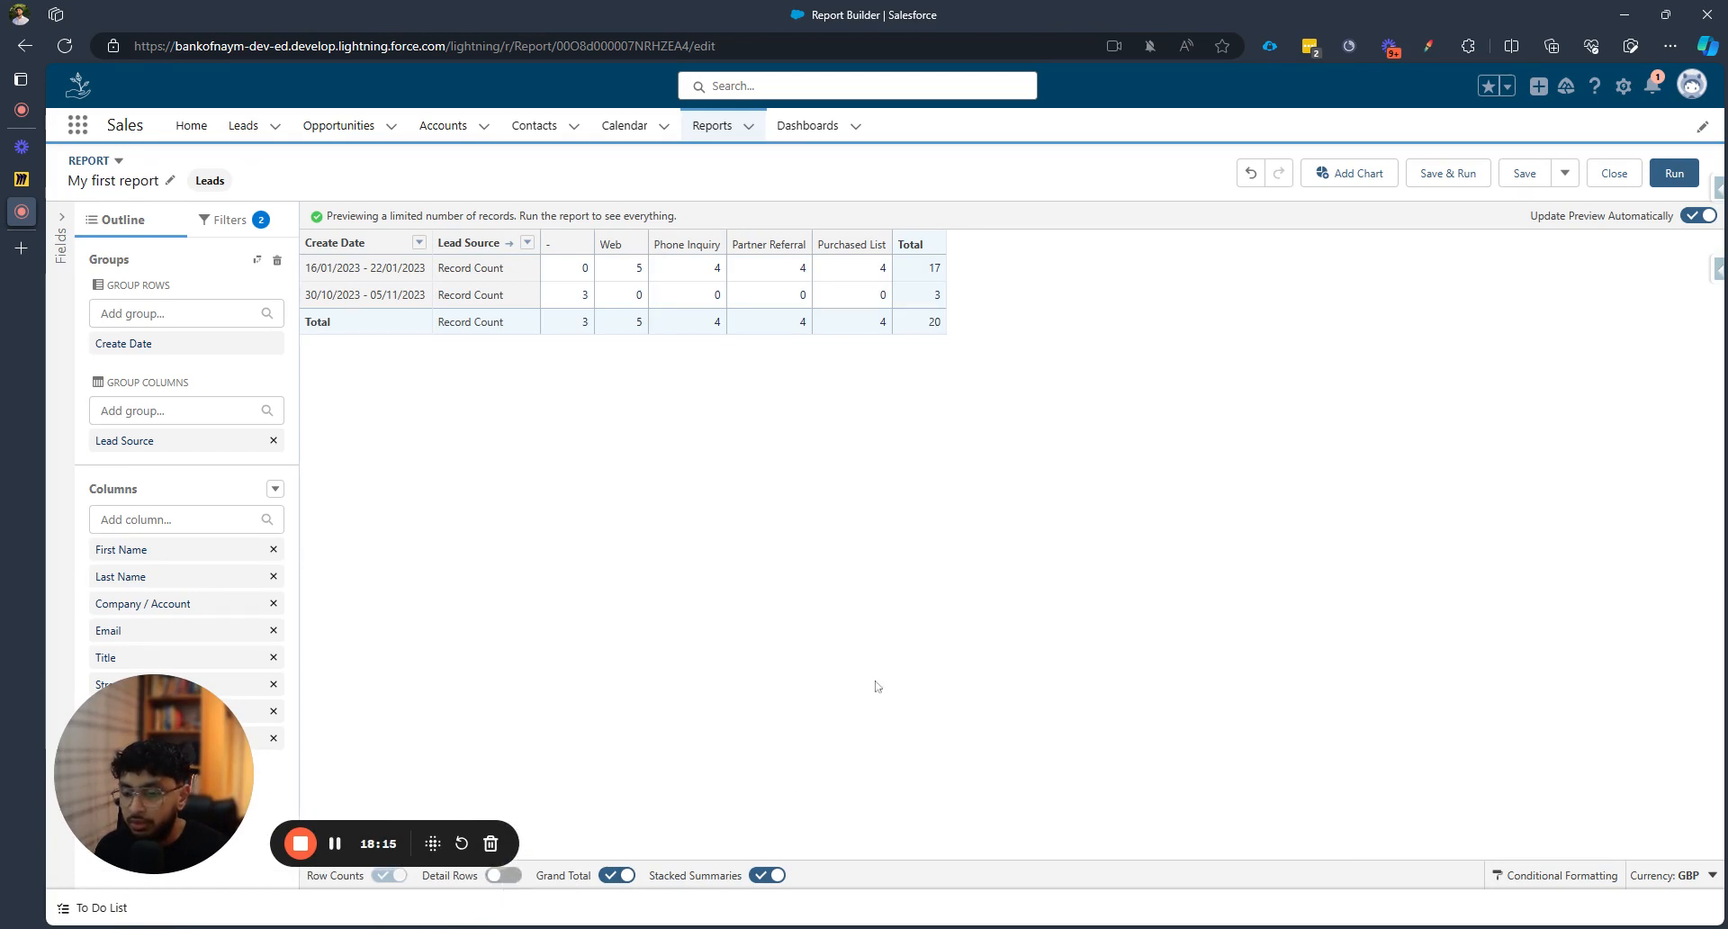
left_click(505, 878)
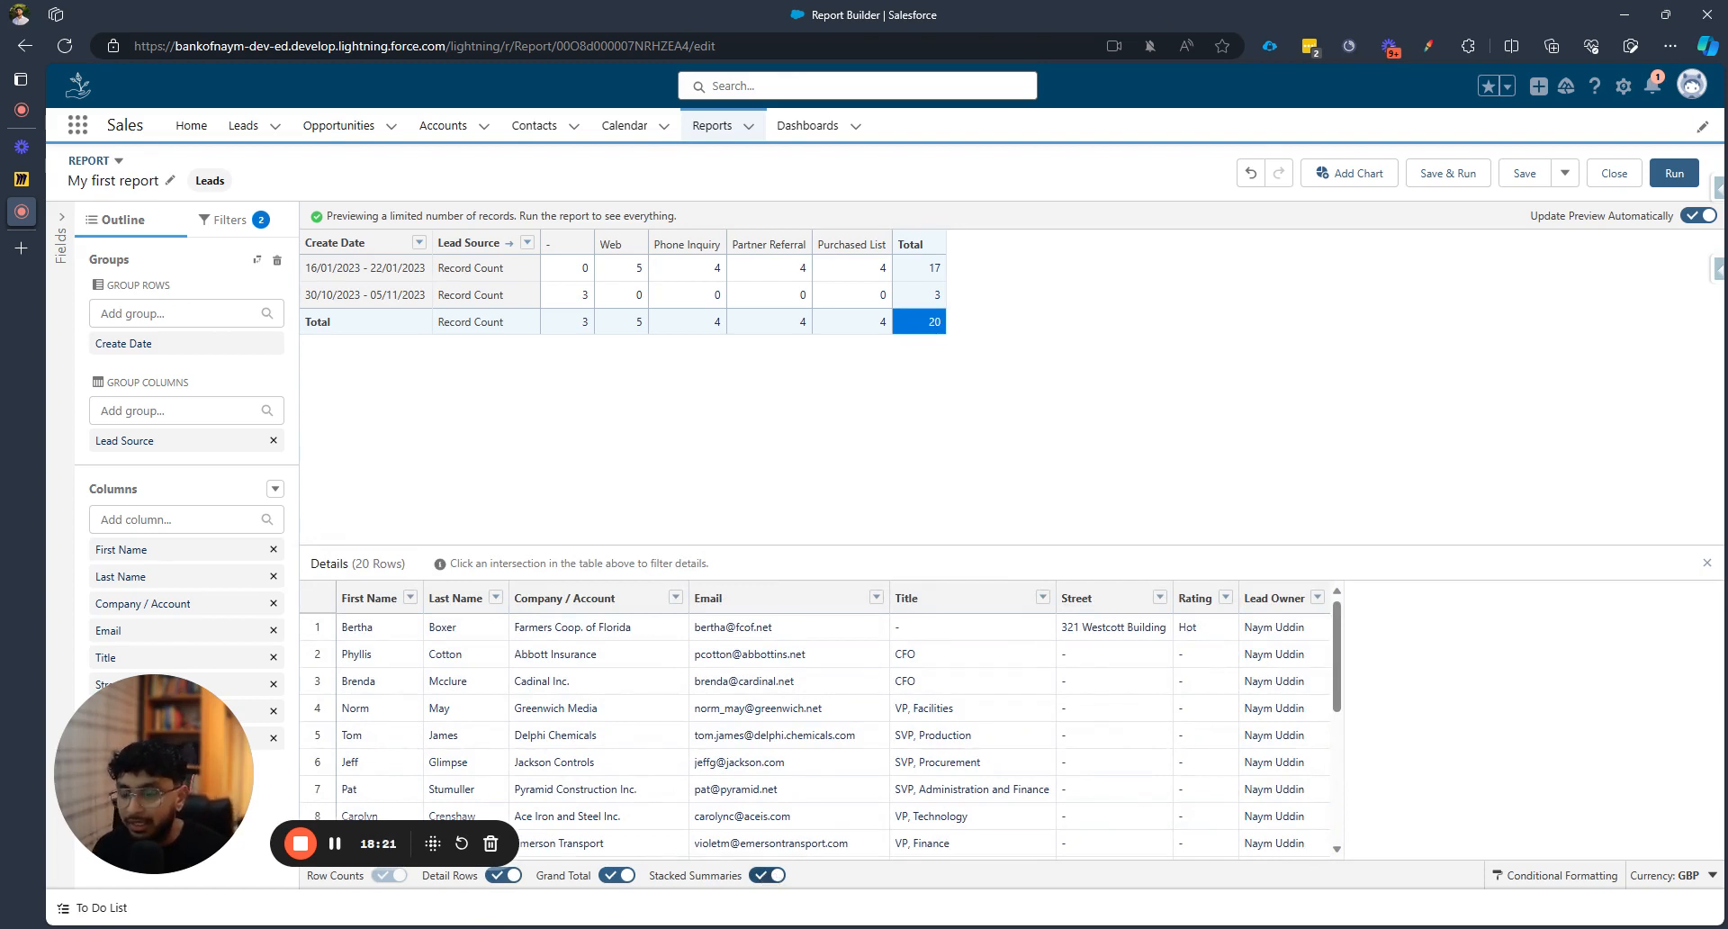
left_click(768, 875)
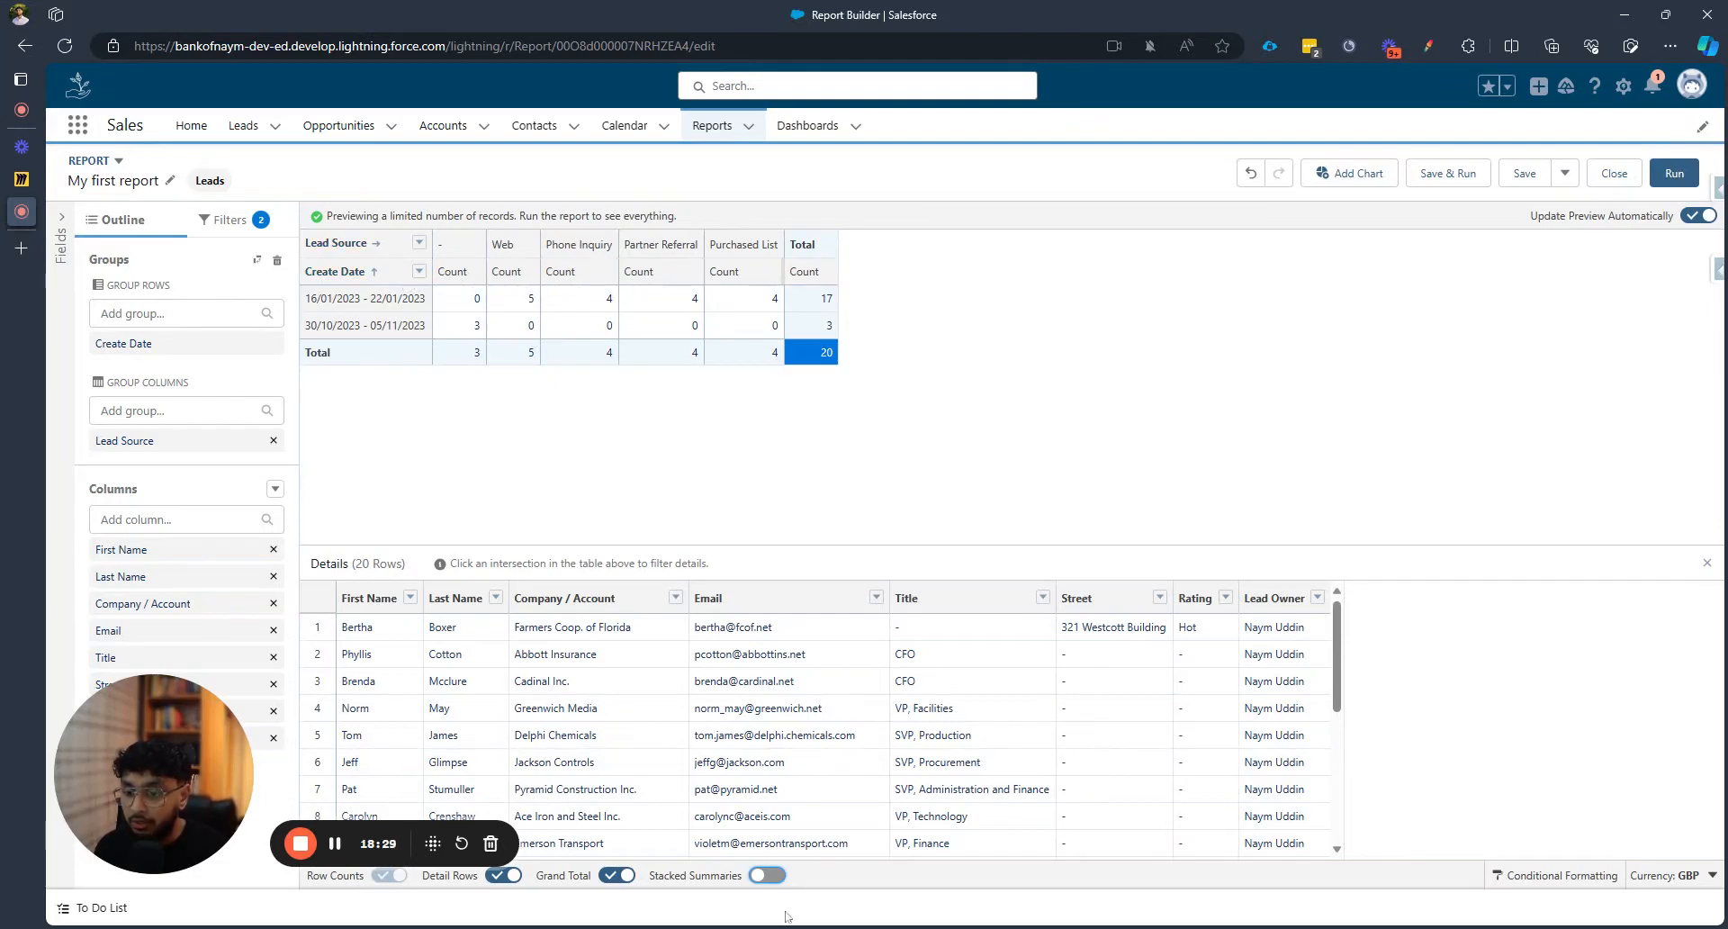
left_click(771, 877)
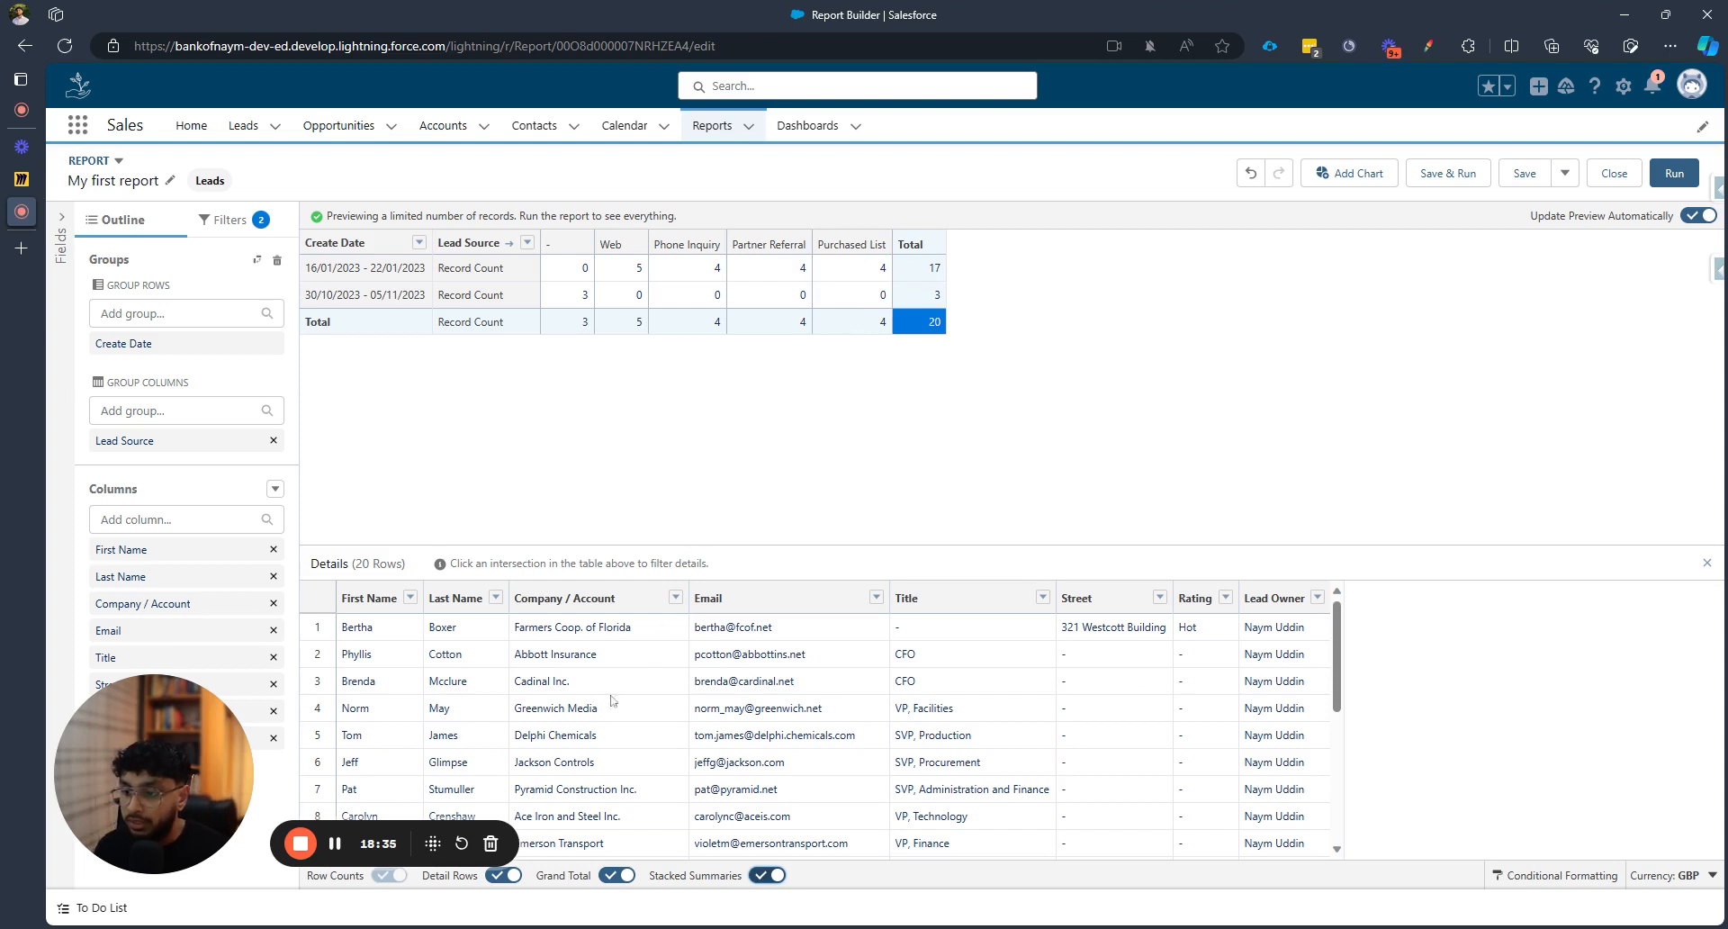
Drop the Lead Source column grouping and toggle Detail Rows off and back on
left_click(273, 441)
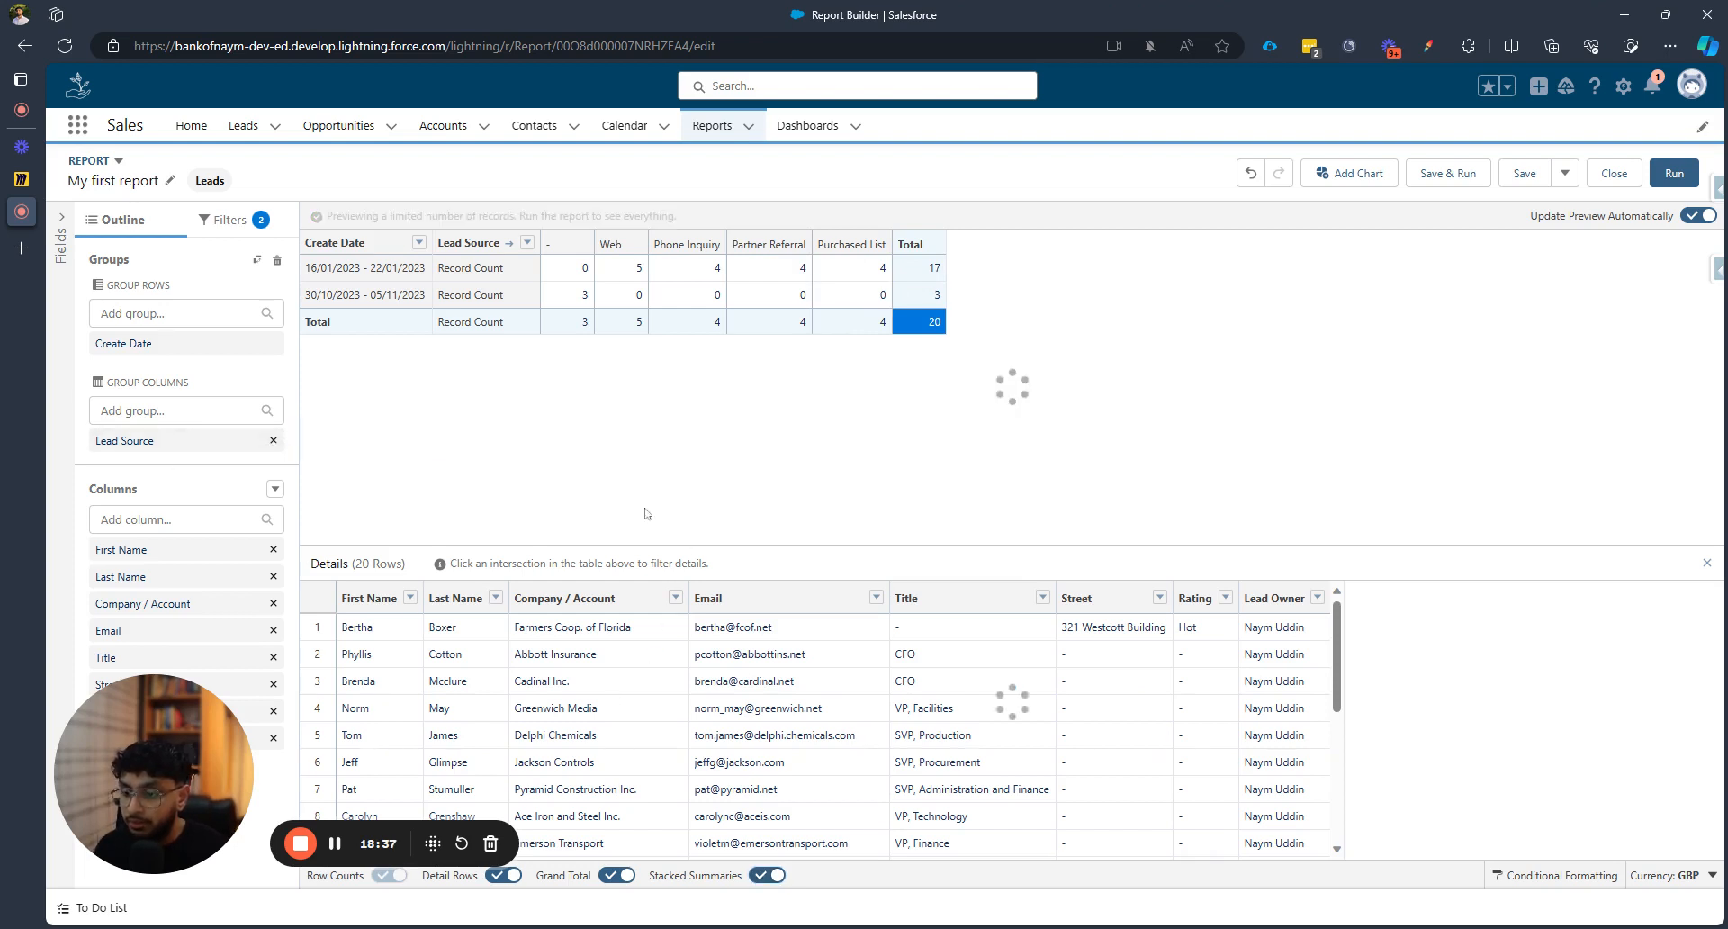
left_click(510, 878)
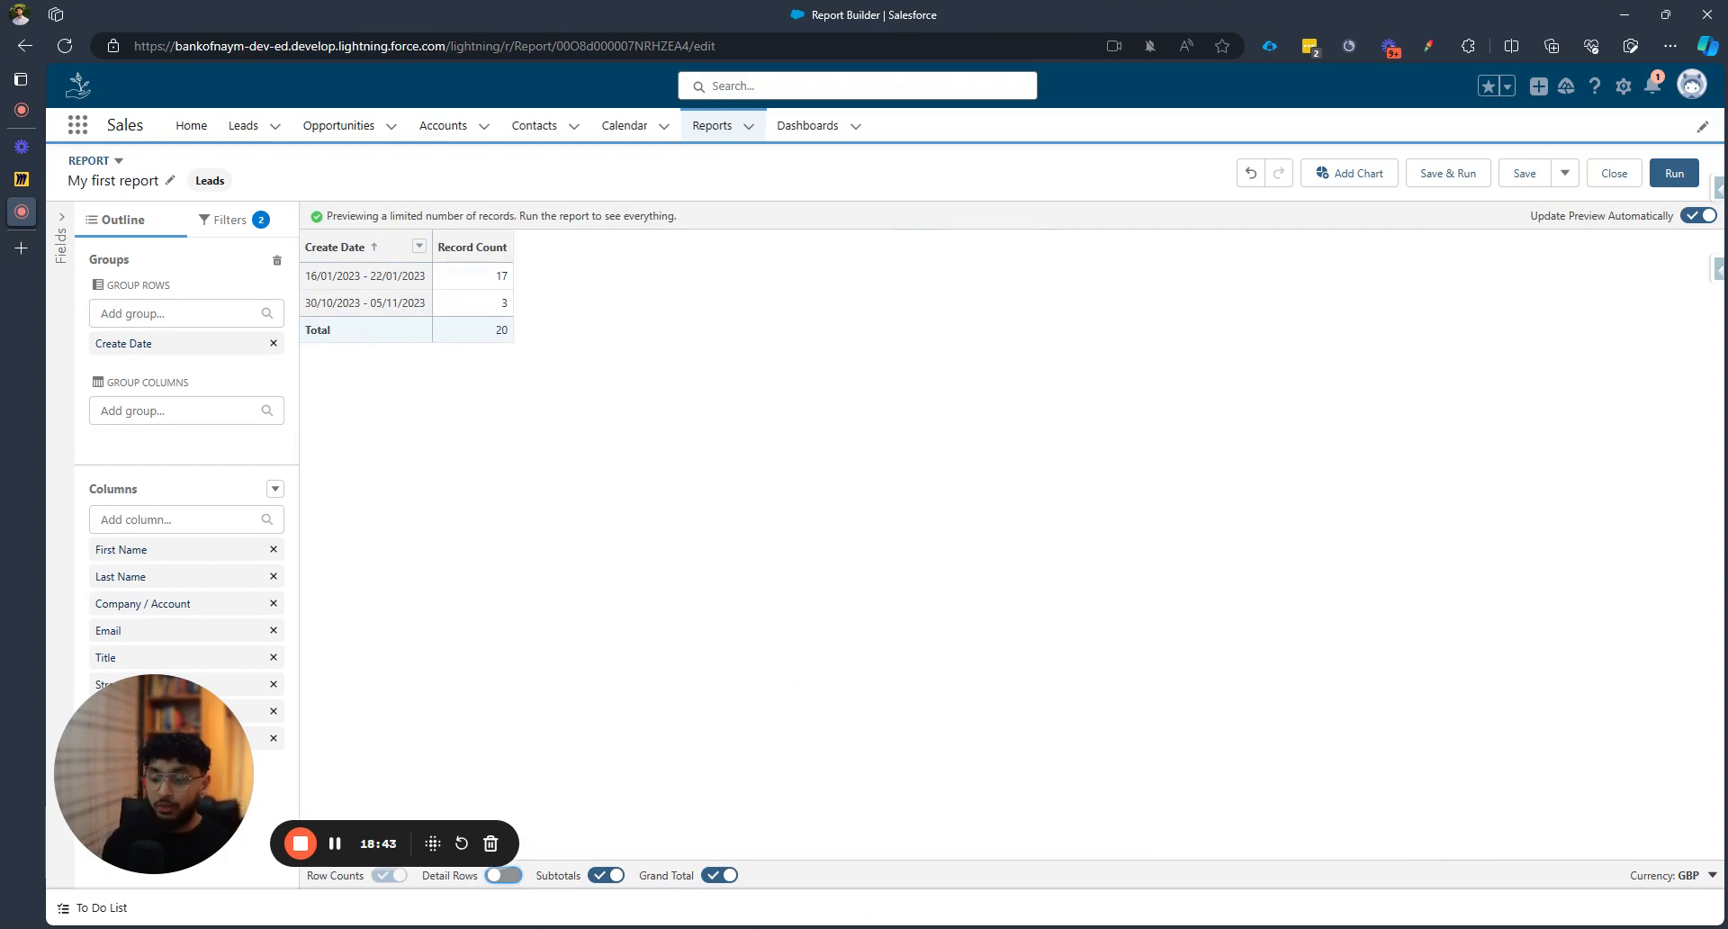
left_click(503, 875)
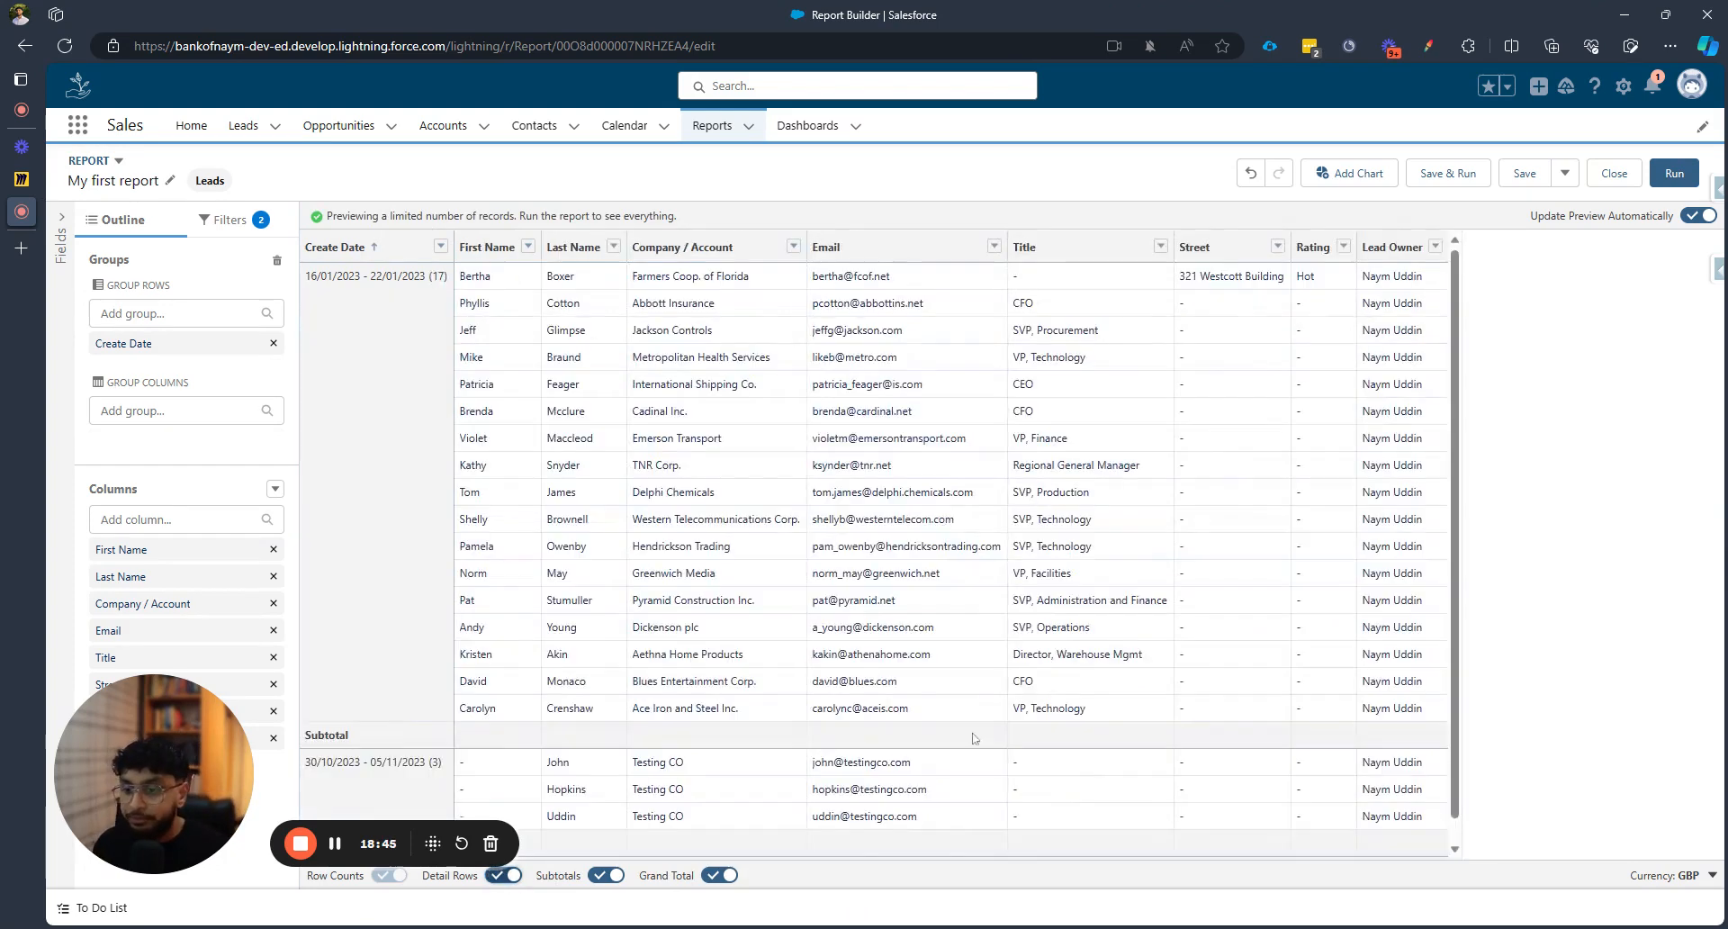